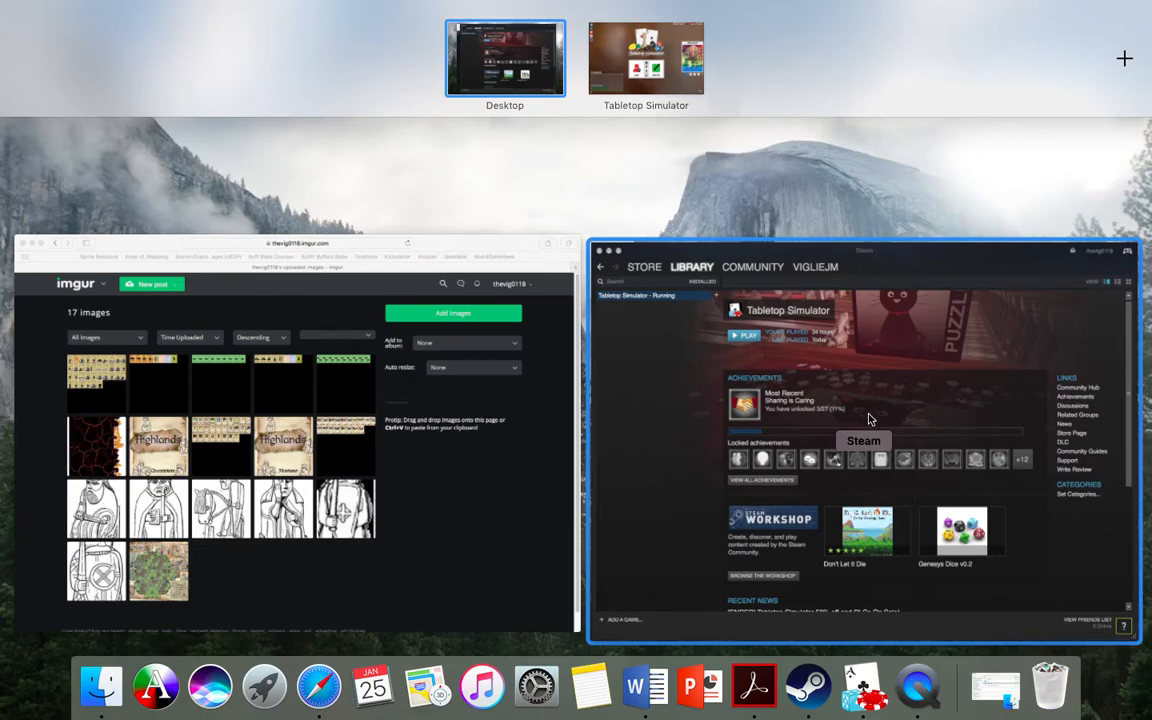
# Switch to Steam and browse Tabletop Simulator's local files from the game's properties.
pyautogui.click(669, 453)
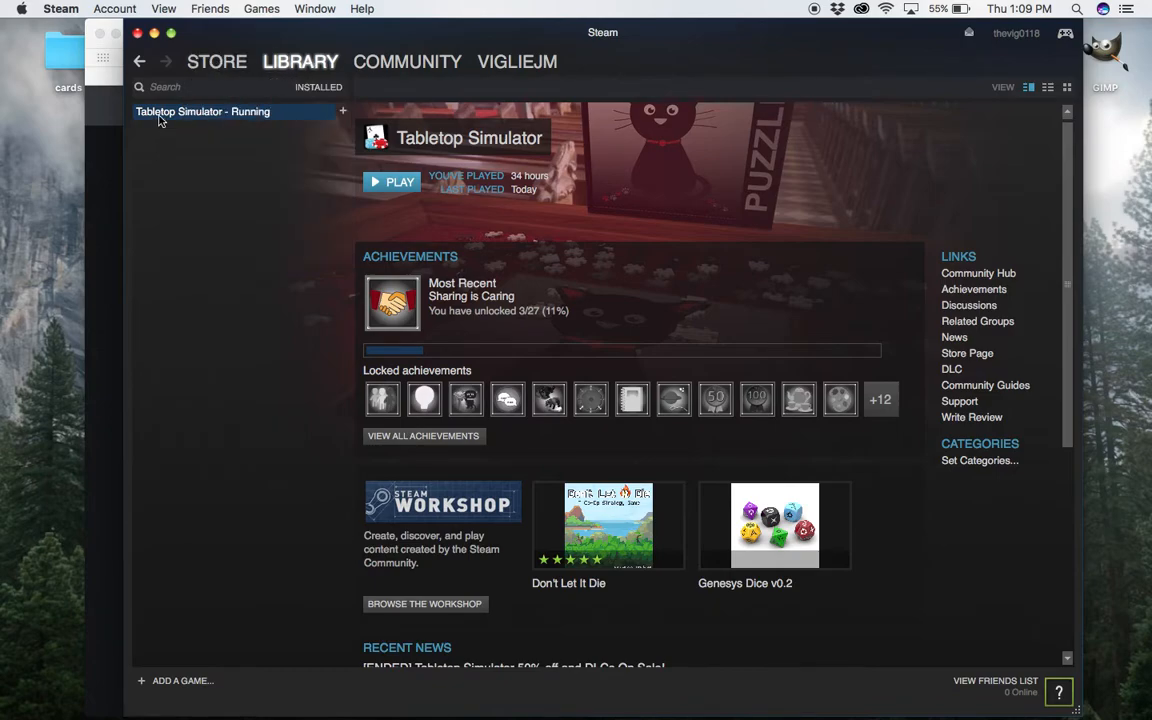
pyautogui.rightClick(218, 114)
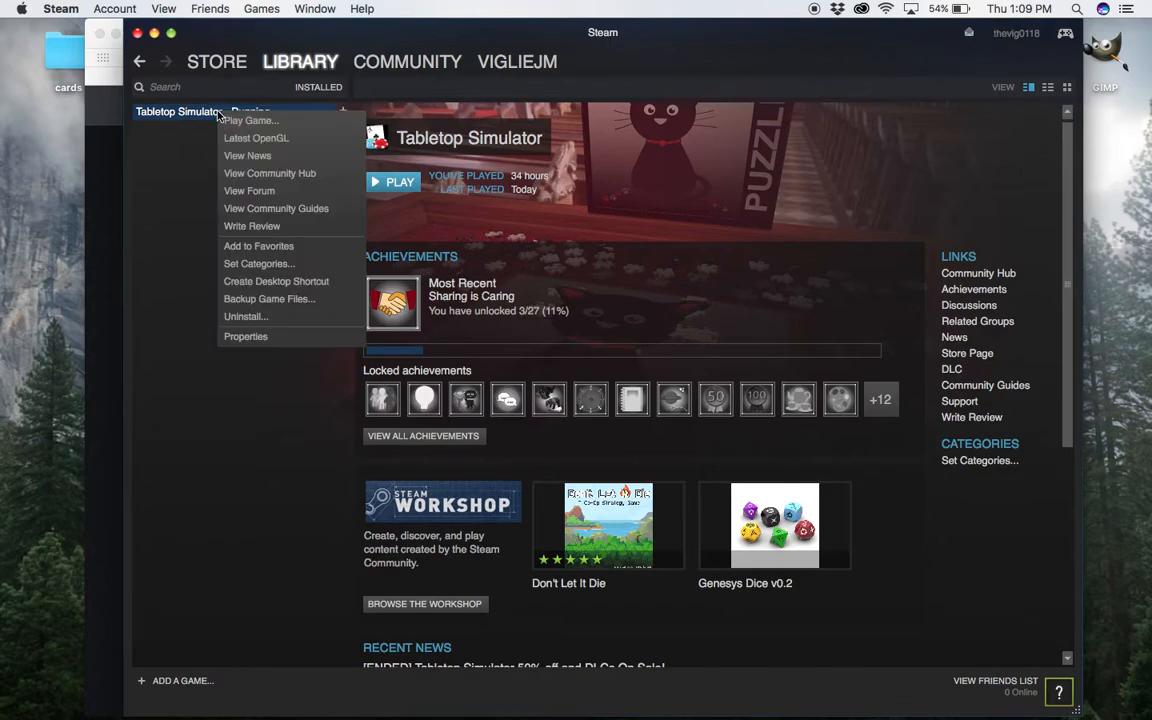
pyautogui.click(250, 337)
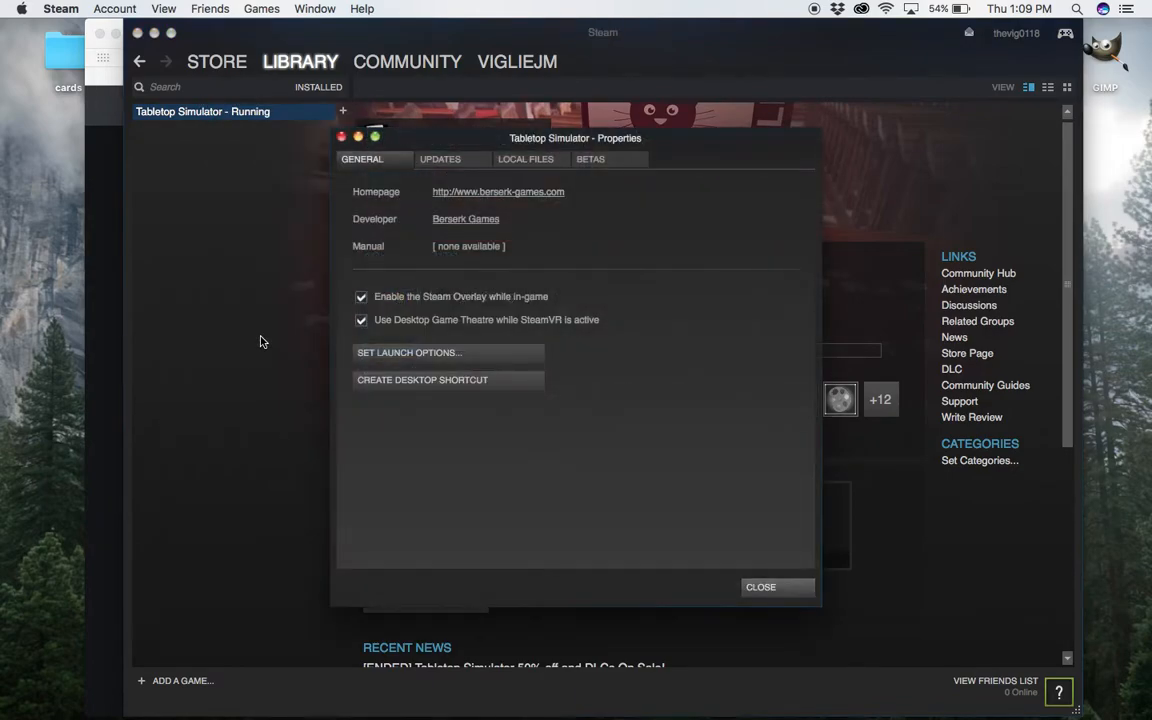
pyautogui.click(543, 162)
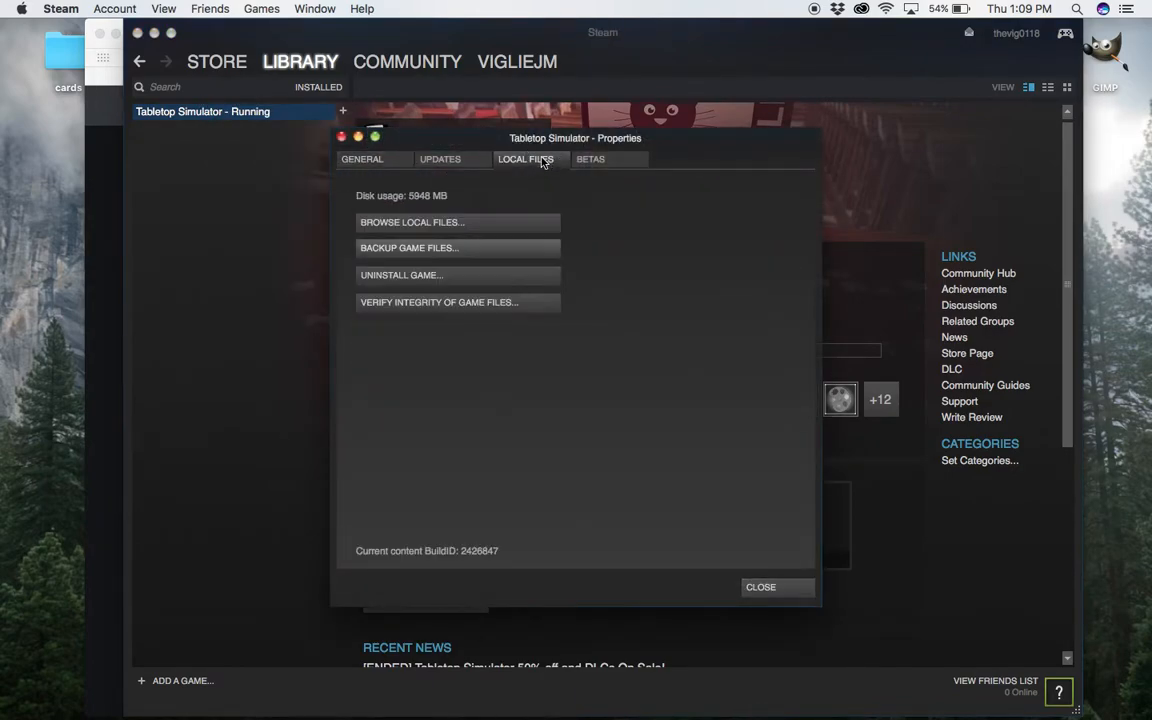
pyautogui.click(432, 228)
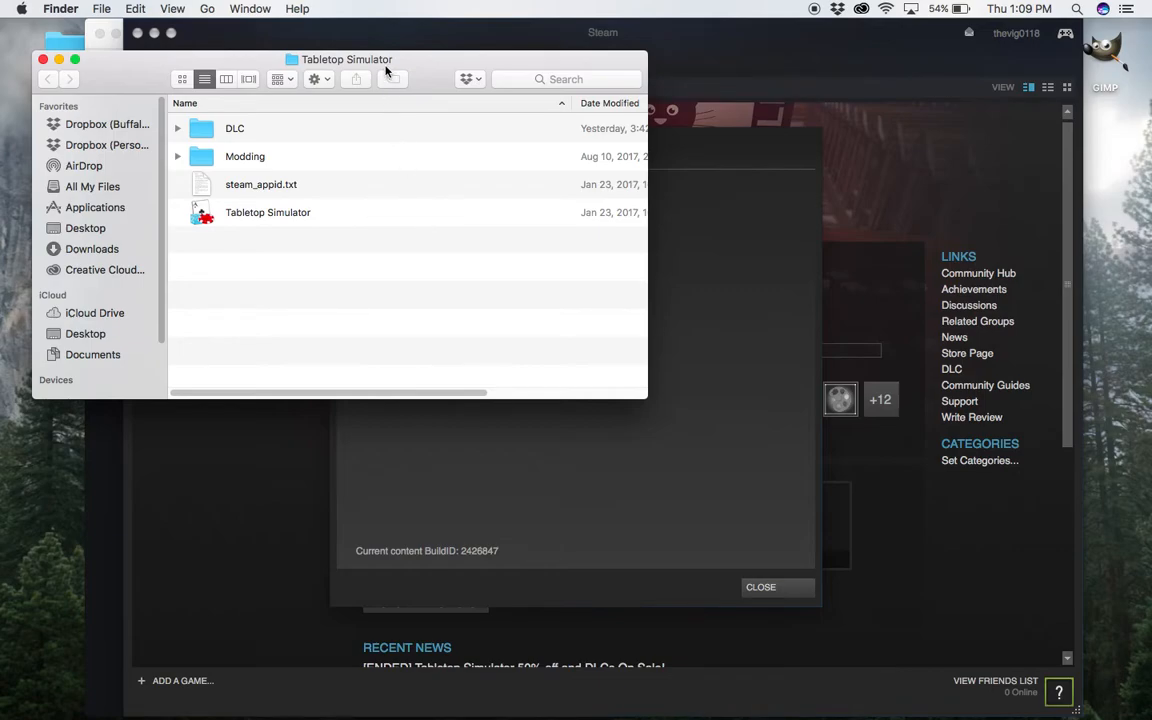
# View cards_template.jpg in the Deck Templates folder inside Modding, and close the image again.
pyautogui.doubleClick(314, 158)
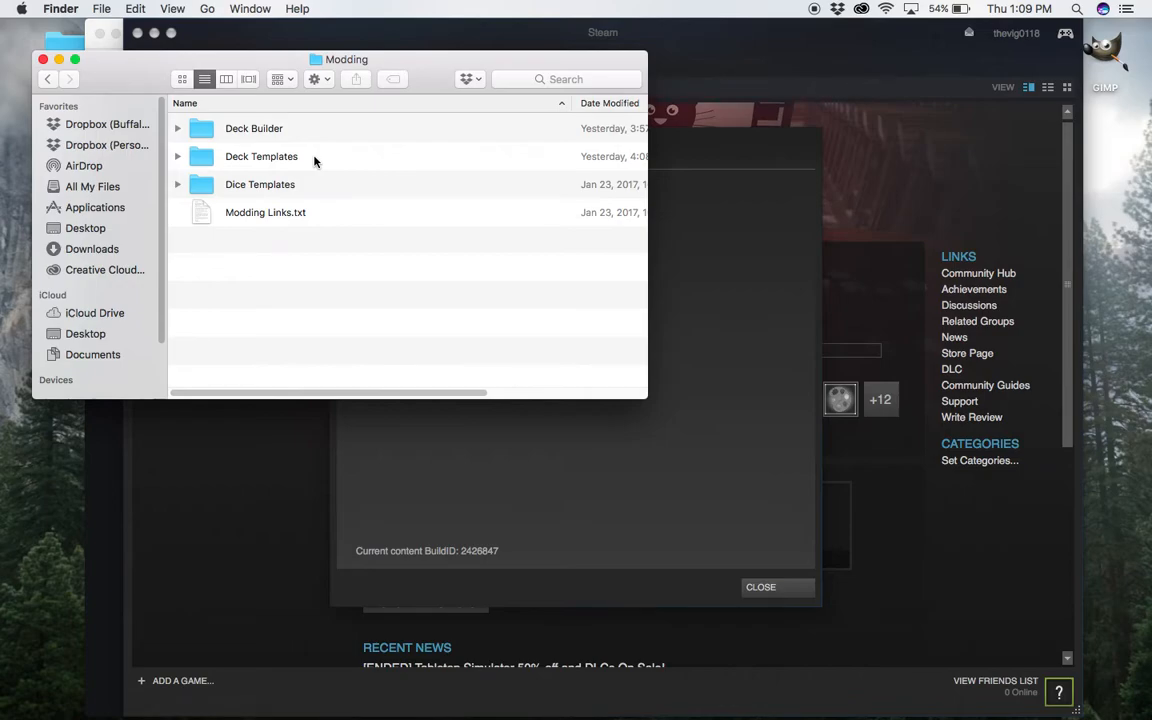
pyautogui.click(314, 158)
pyautogui.doubleClick(314, 158)
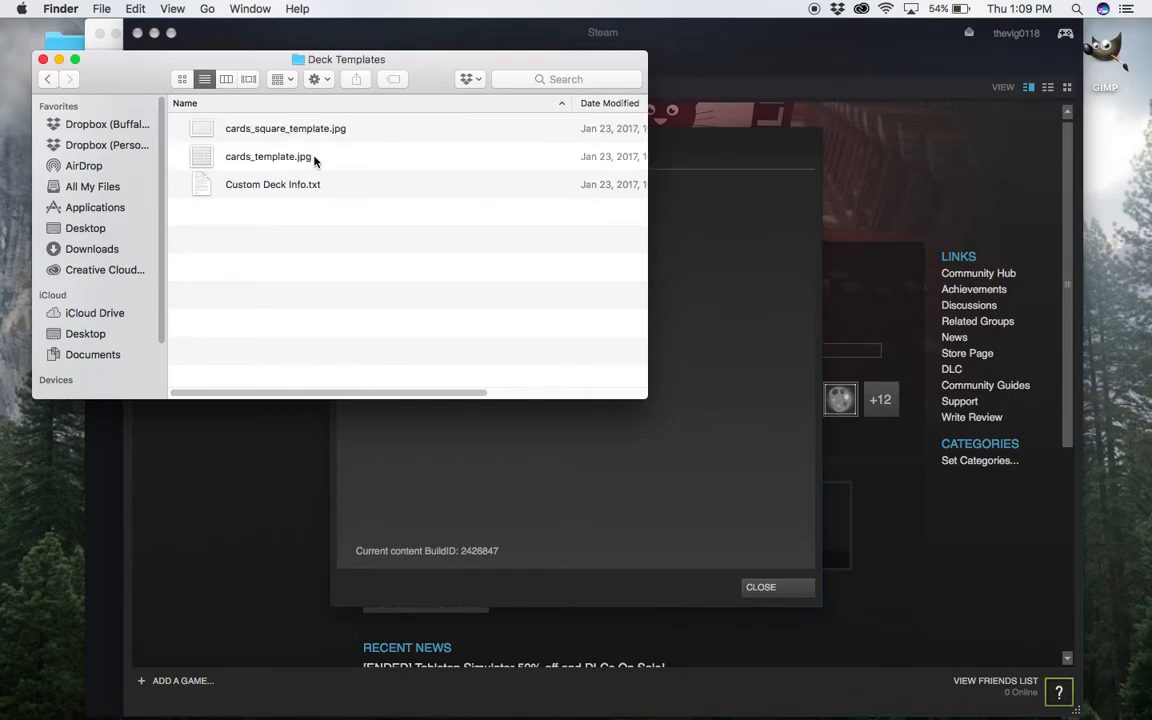
pyautogui.doubleClick(314, 158)
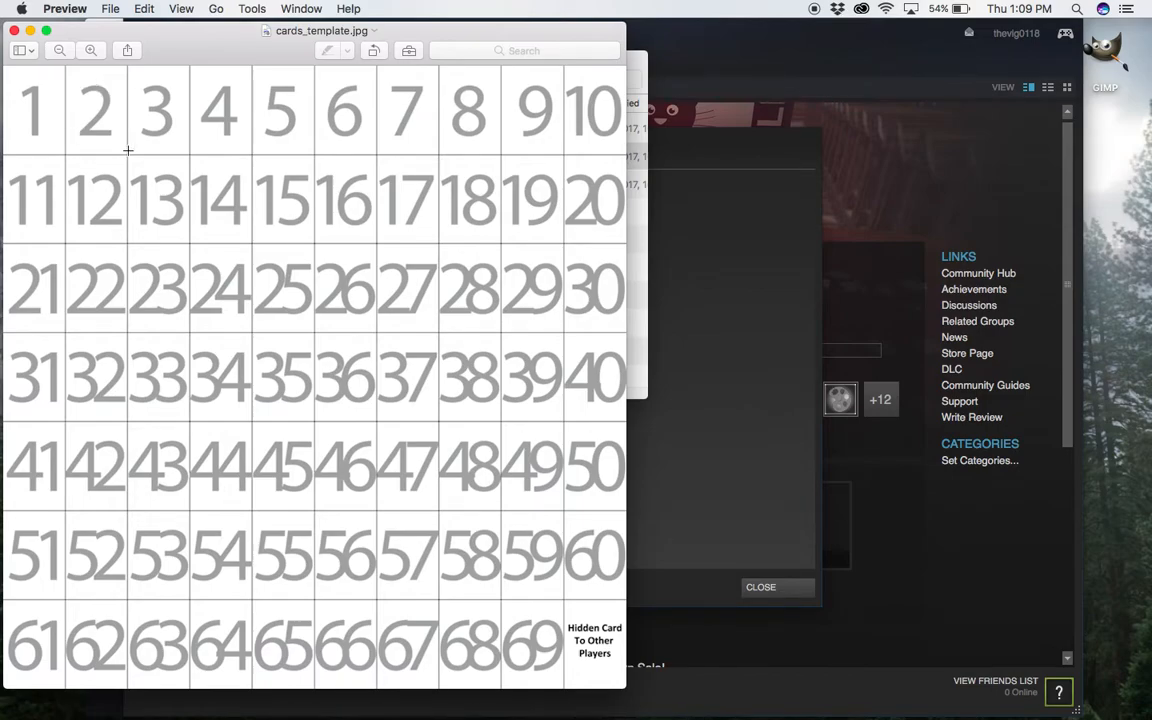
pyautogui.click(15, 31)
# Launch TSDB_v2.3.0.jar from the Deck Builder folder inside Modding and create a new deck.
pyautogui.click(47, 70)
pyautogui.click(47, 78)
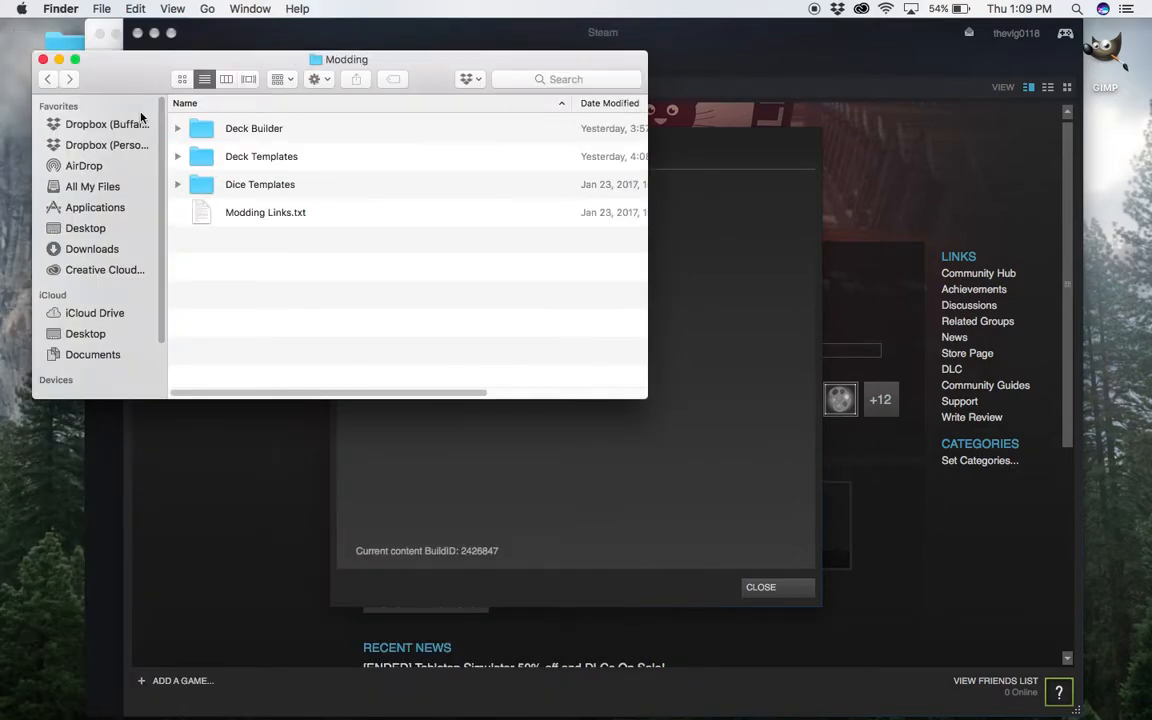
pyautogui.doubleClick(253, 129)
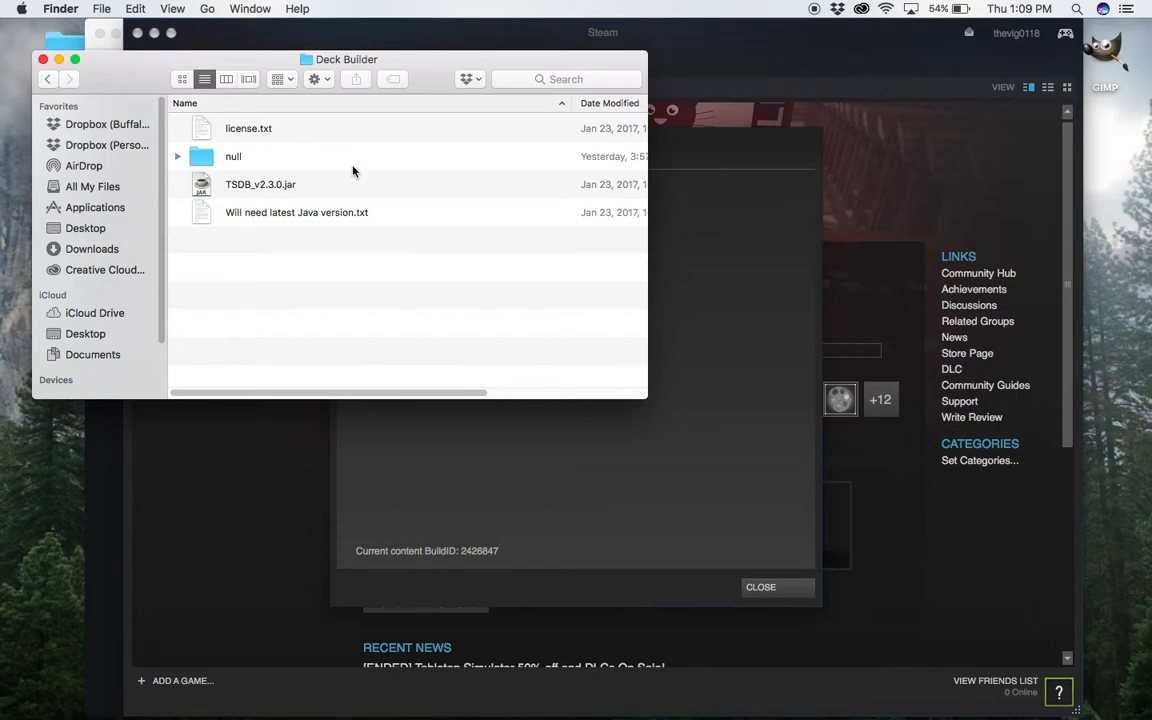
pyautogui.click(312, 186)
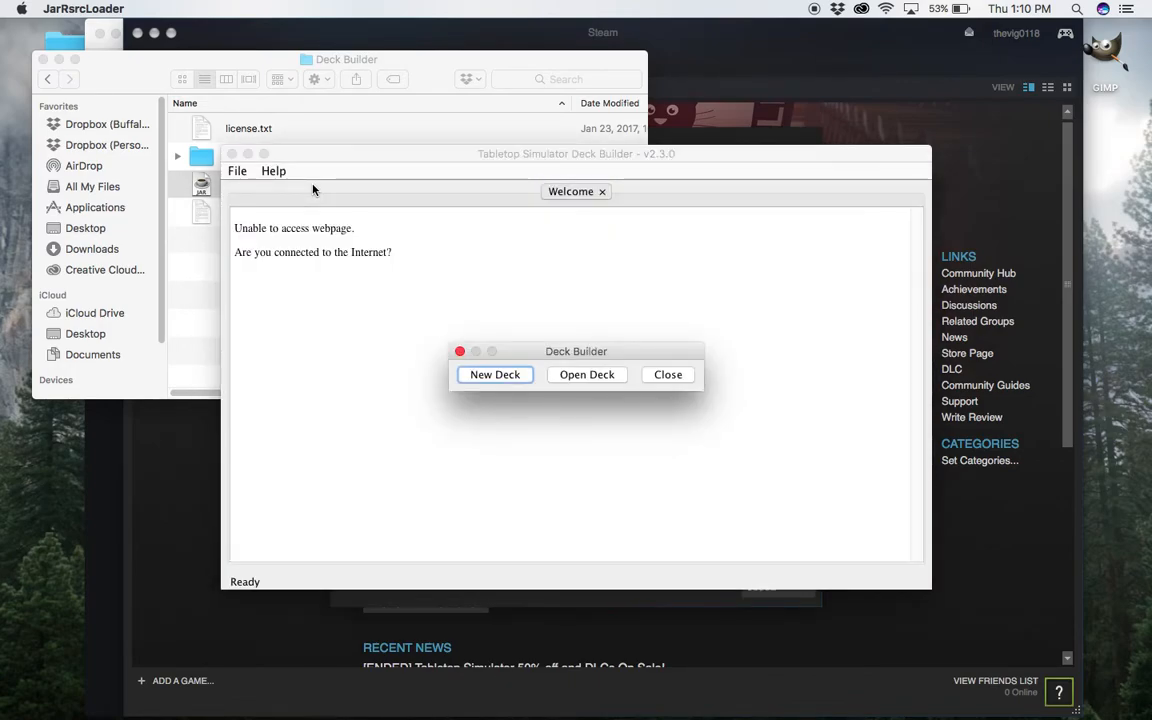
pyautogui.click(496, 374)
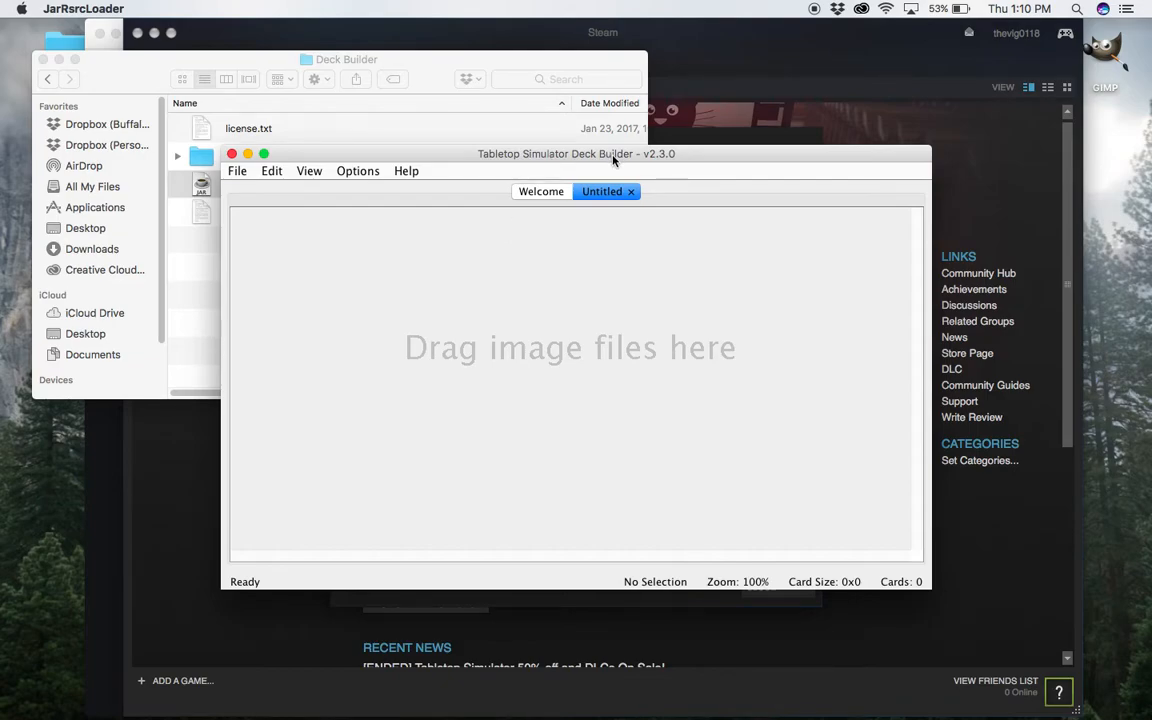
# Close the Deck Builder folder, open the cards folder from the desktop and go to the start of its slide images.
pyautogui.click(43, 59)
pyautogui.click(73, 59)
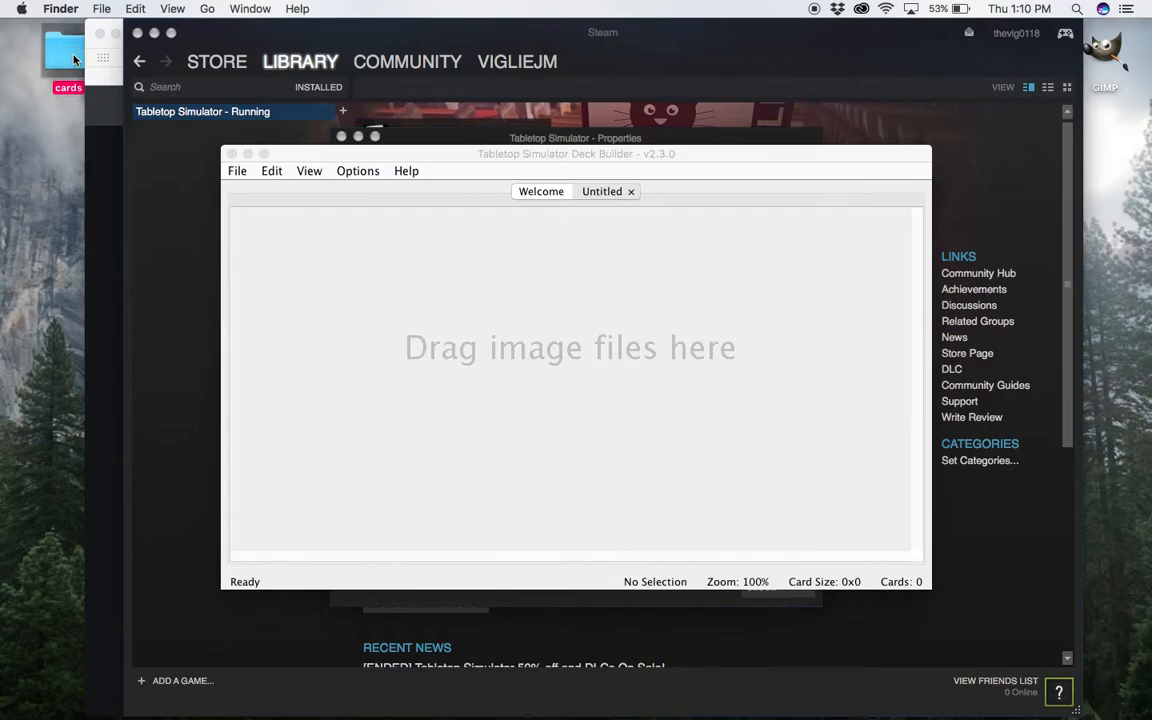
pyautogui.doubleClick(73, 59)
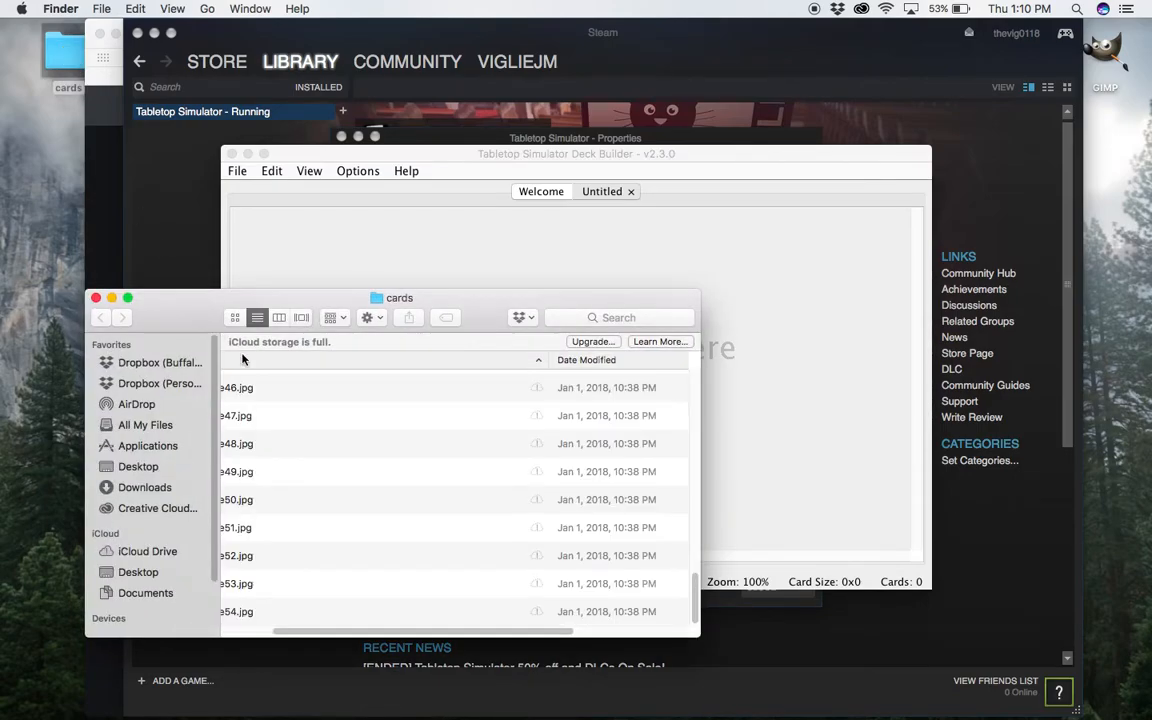
pyautogui.scroll(6, 402, 461)
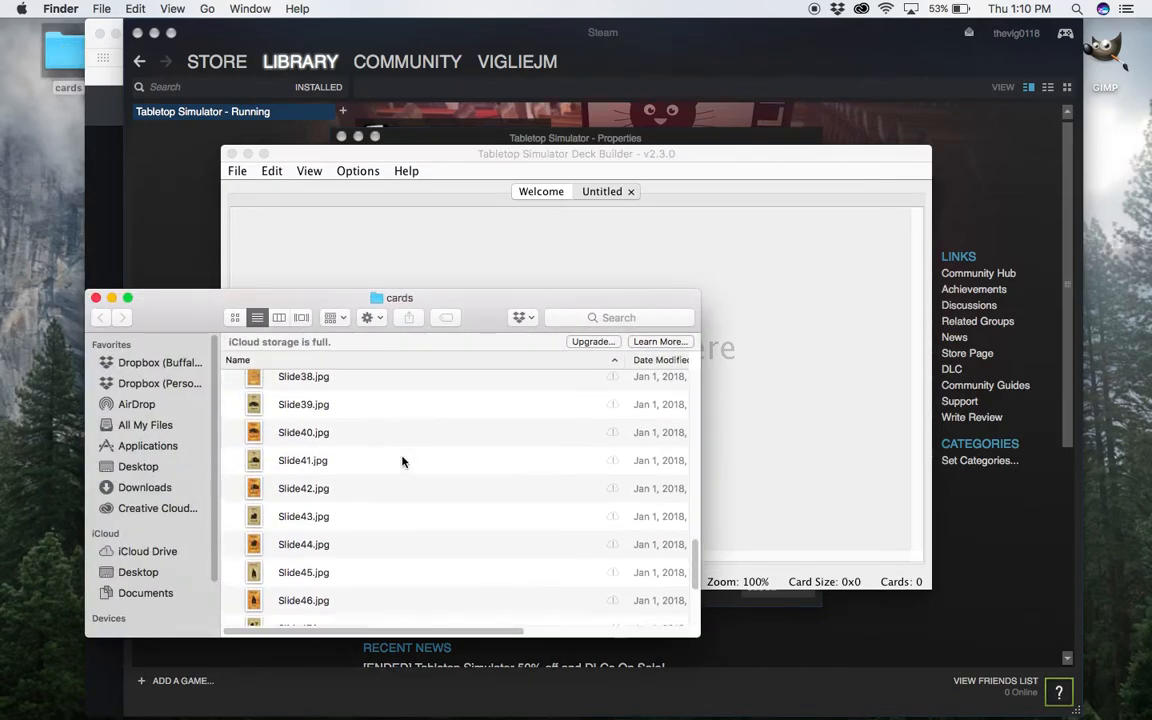
pyautogui.scroll(6, 402, 461)
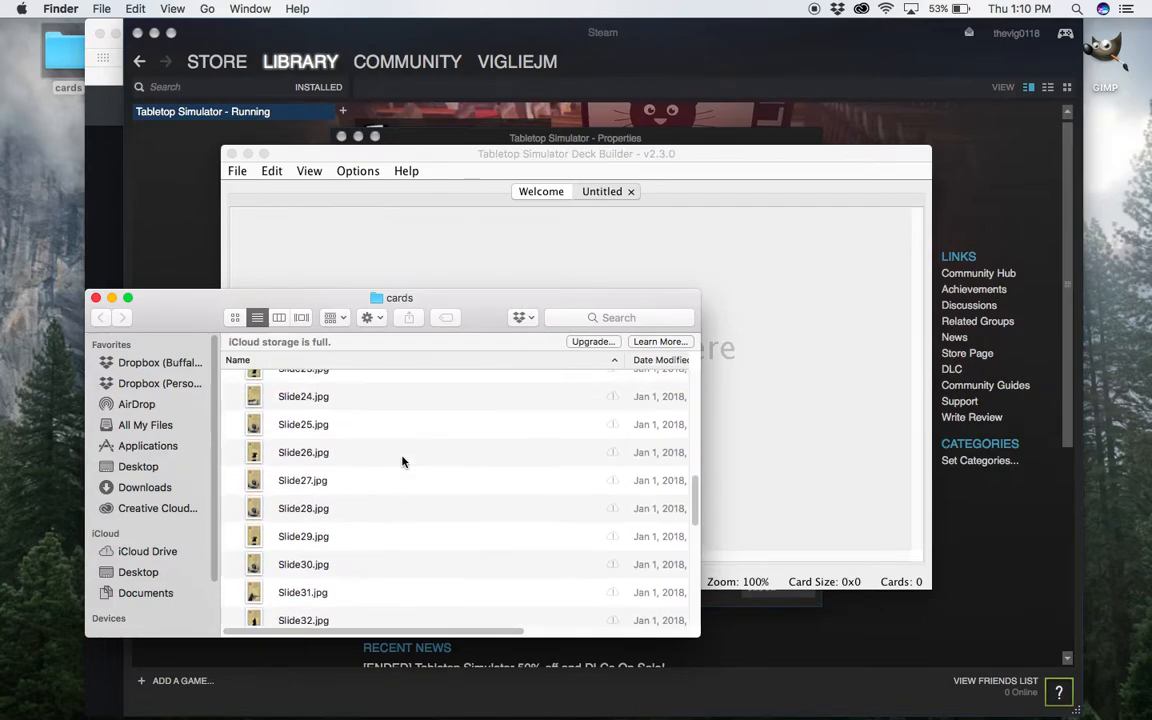
pyautogui.scroll(6, 402, 461)
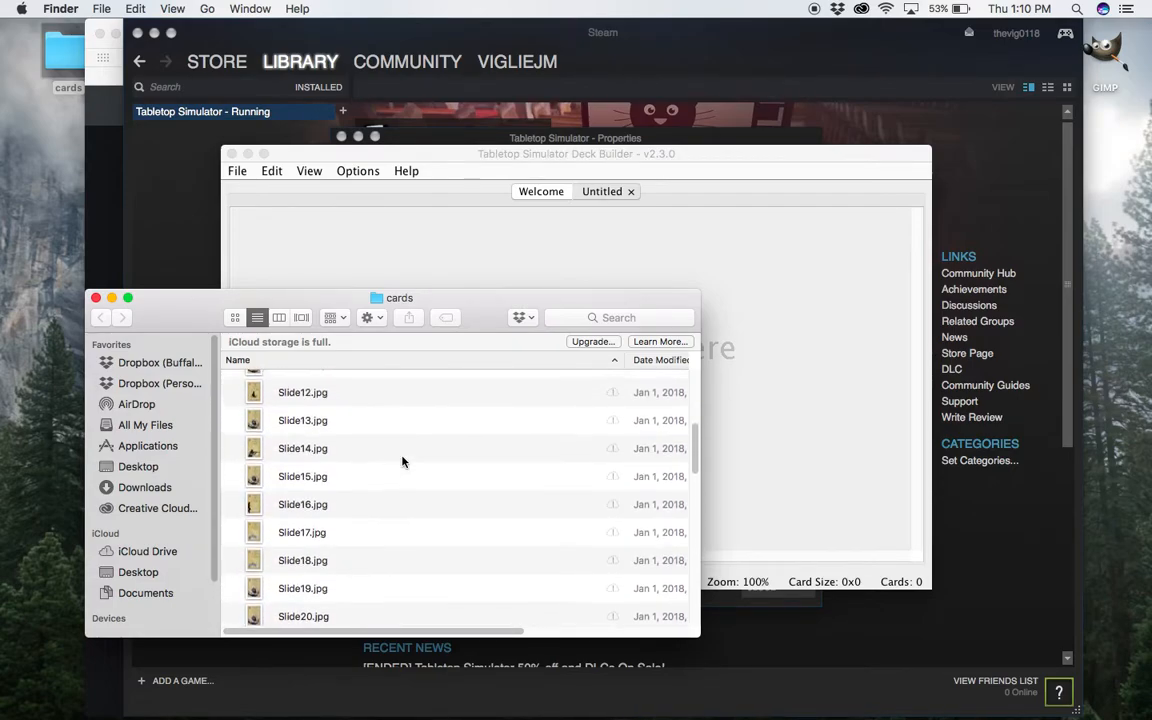
pyautogui.scroll(5, 402, 461)
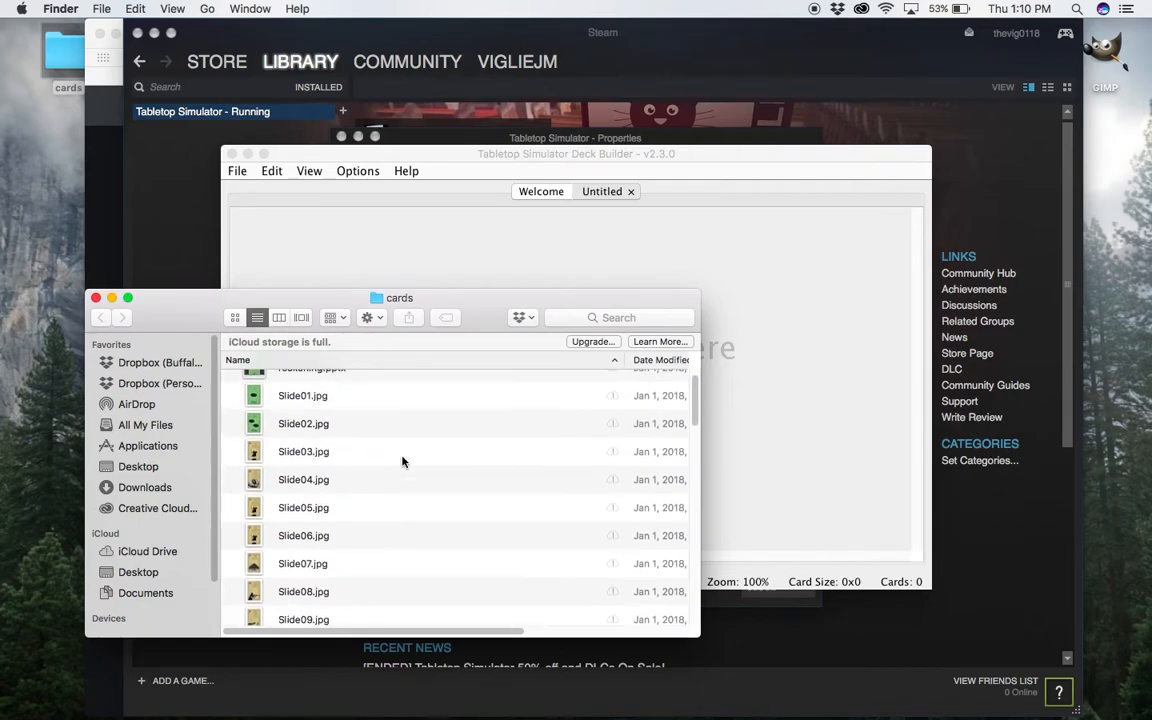
# Add the images Slide03.jpg through Slide38.jpg to the untitled deck and close the cards folder.
pyautogui.click(333, 471)
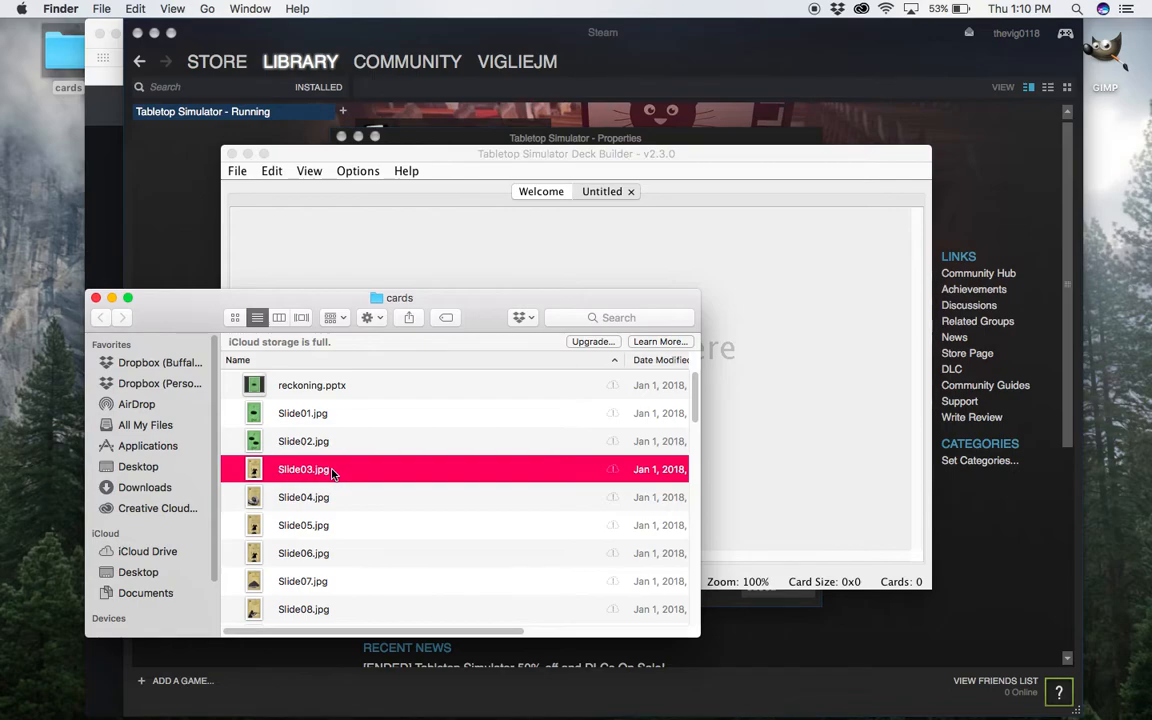
pyautogui.scroll(-10, 333, 473)
pyautogui.scroll(-3, 333, 474)
pyautogui.scroll(-2, 333, 473)
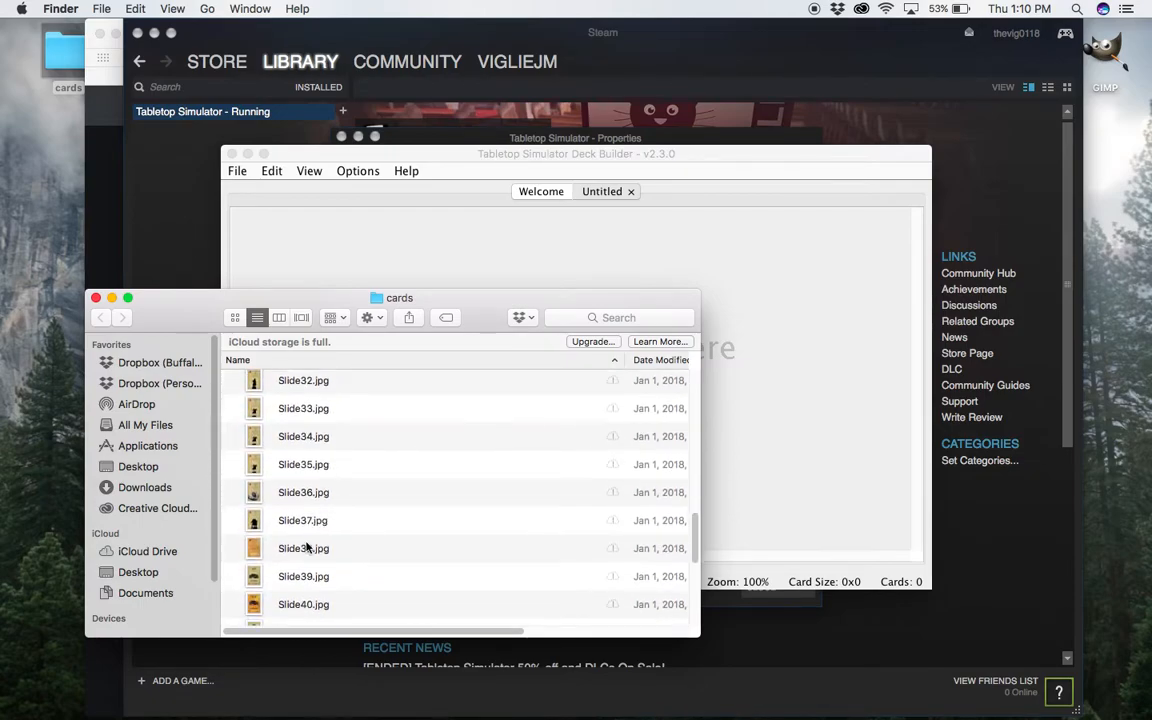
pyautogui.keyDown('shift'); pyautogui.click(307, 548); pyautogui.keyUp('shift')
pyautogui.moveTo(307, 548); pyautogui.dragTo(784, 386)
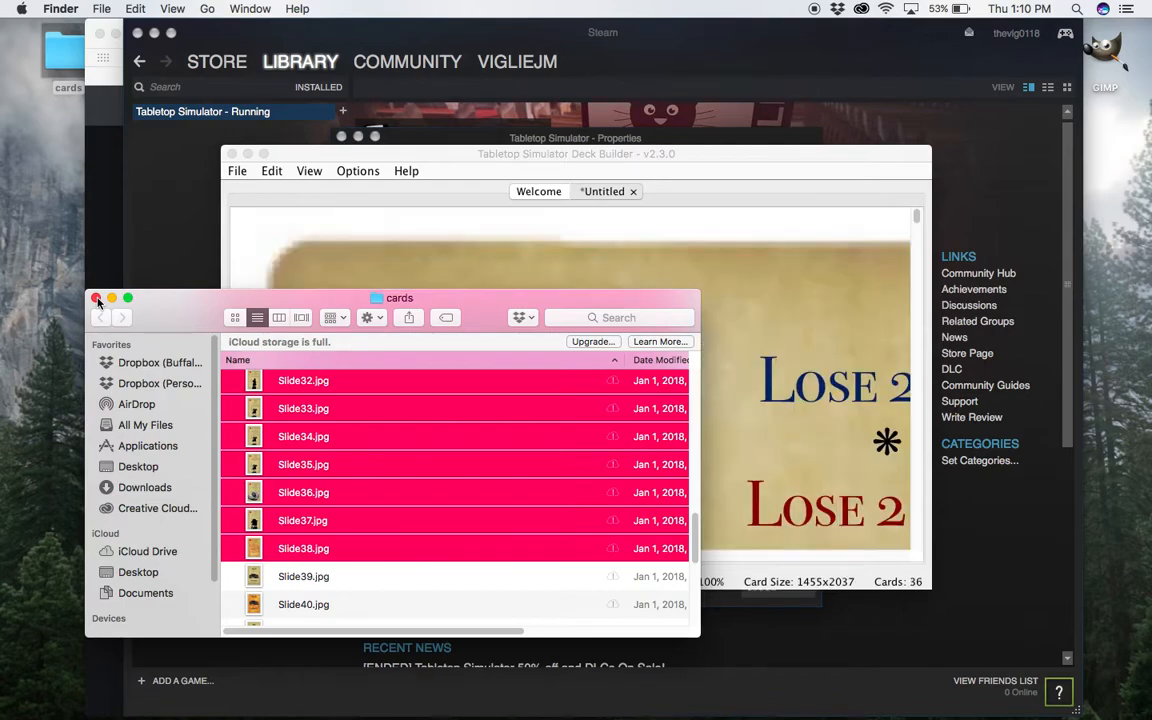
pyautogui.click(96, 298)
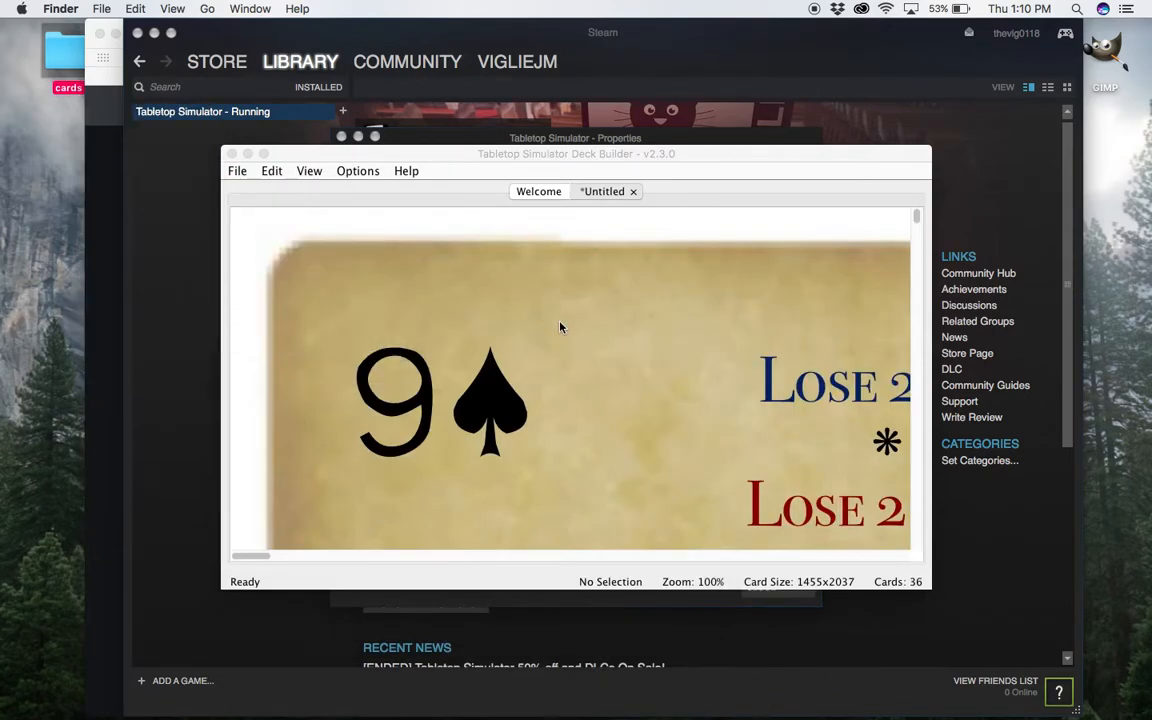
# Set the zoom of the untitled deck to 25%.
pyautogui.click(316, 172)
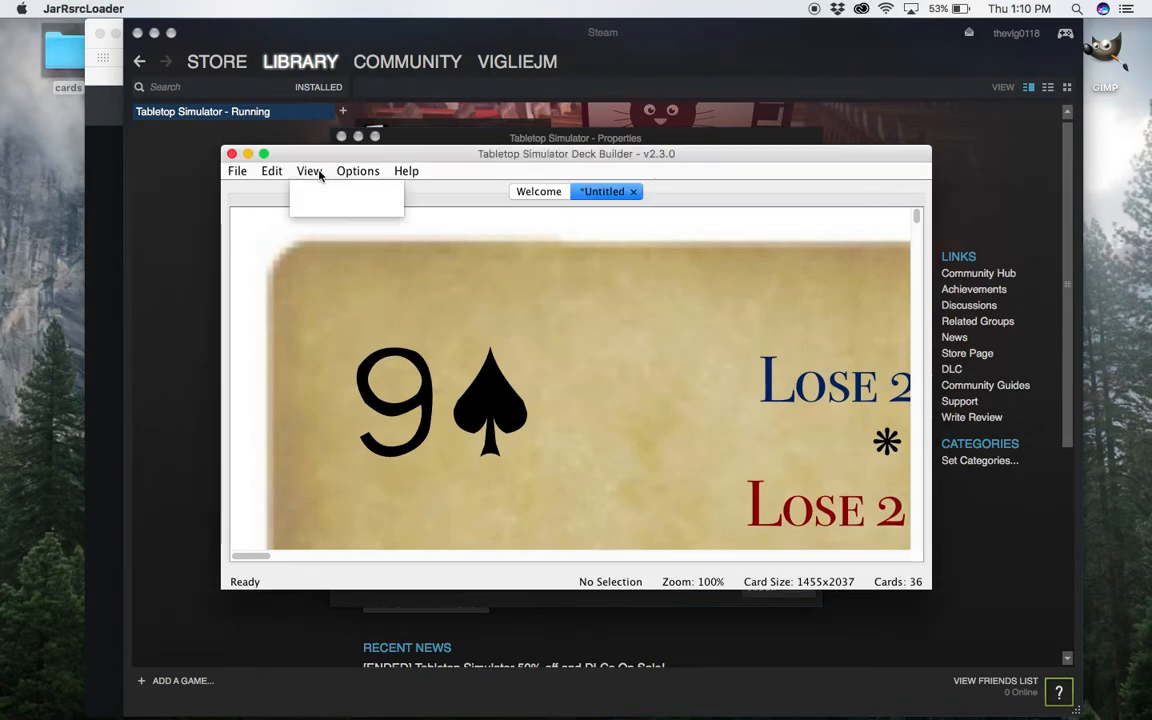
pyautogui.moveTo(365, 191)
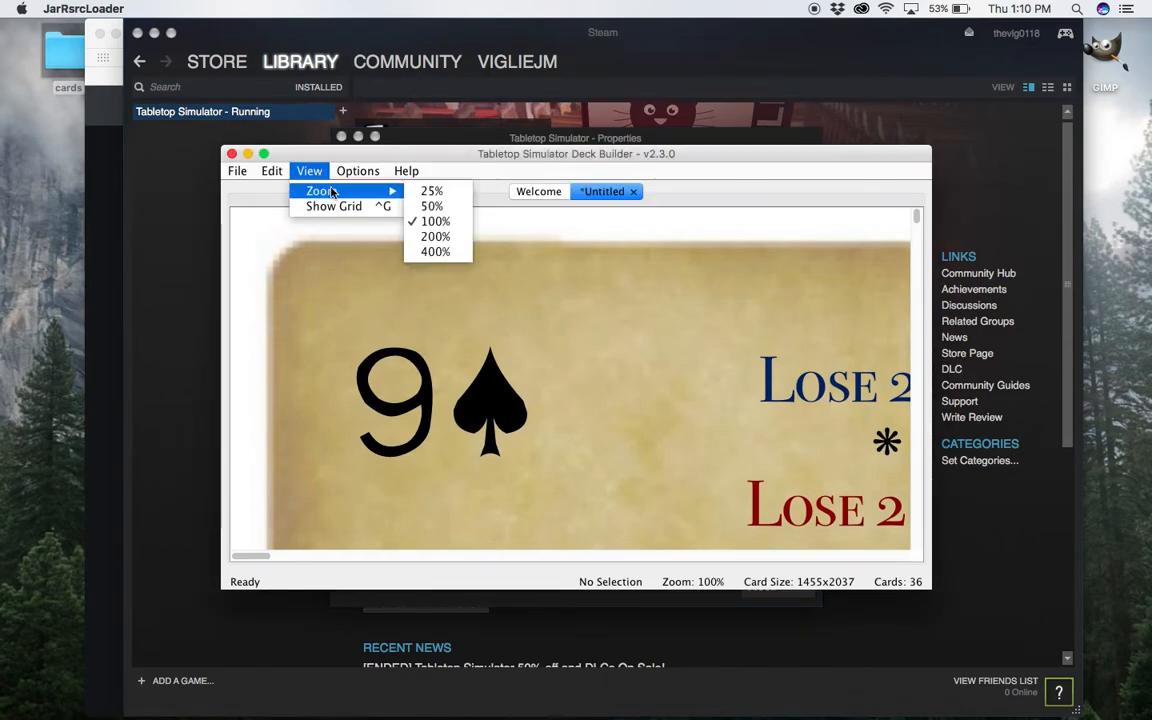
pyautogui.click(424, 192)
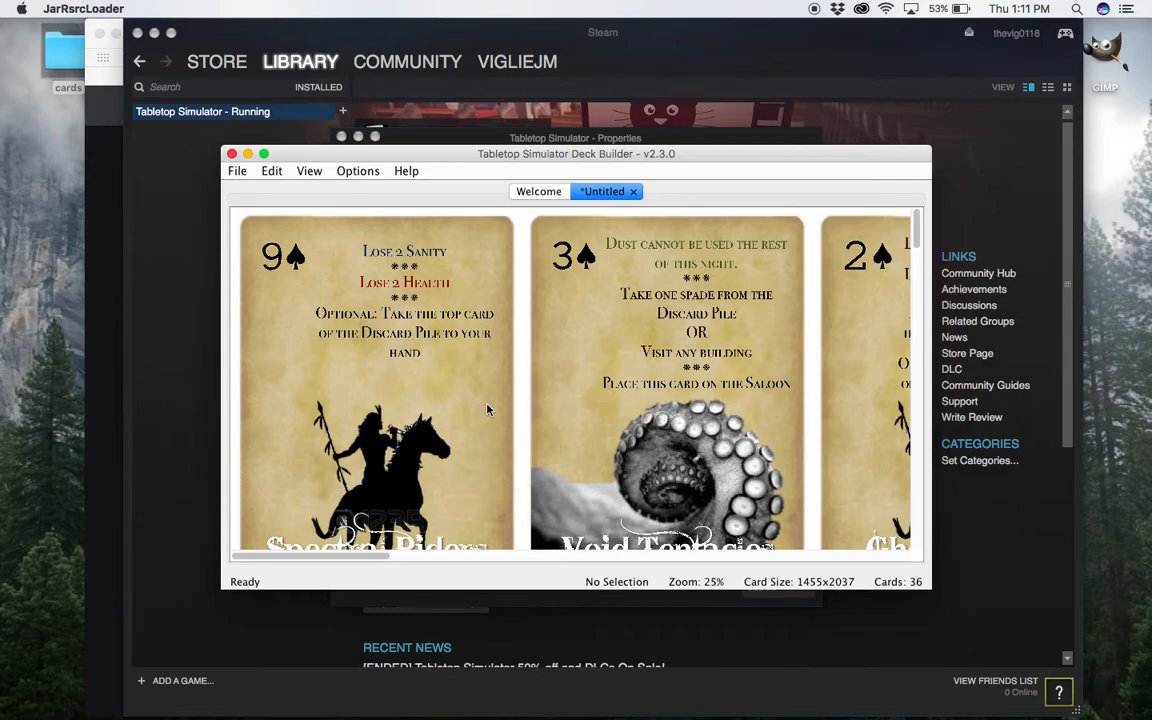
# Examine the imported cards across all rows and columns of the deck sheet, including the unused slots below them.
pyautogui.hscroll(5, 487, 409)
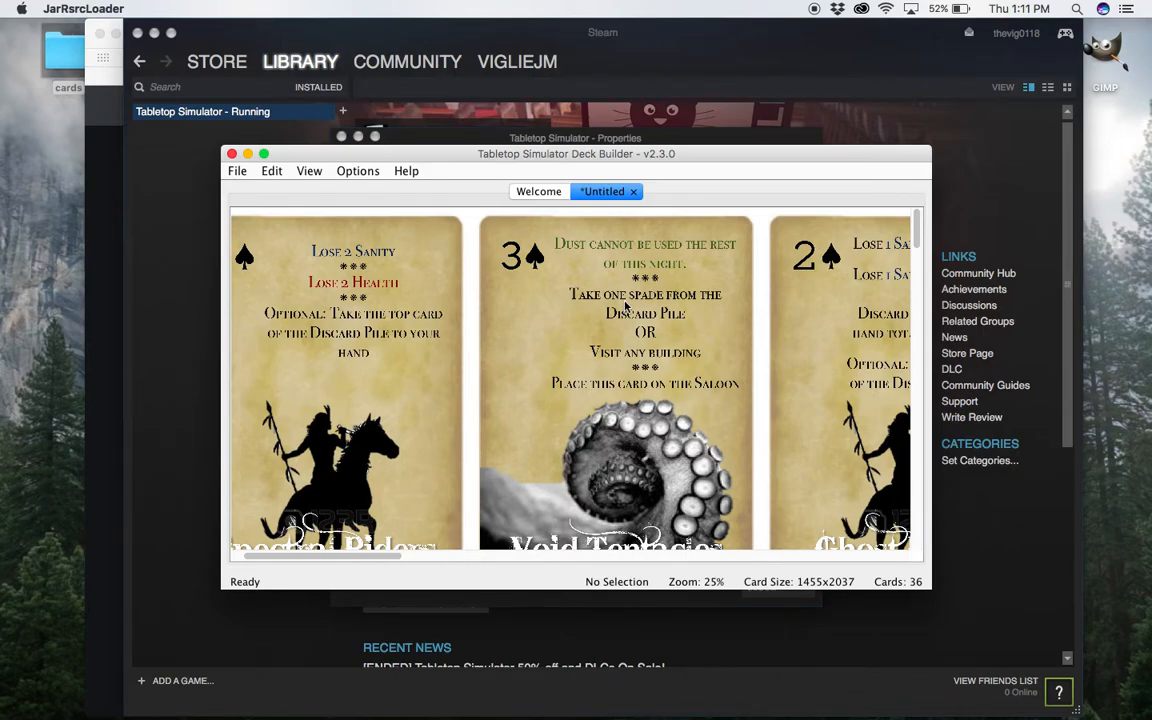
pyautogui.hscroll(10, 625, 307)
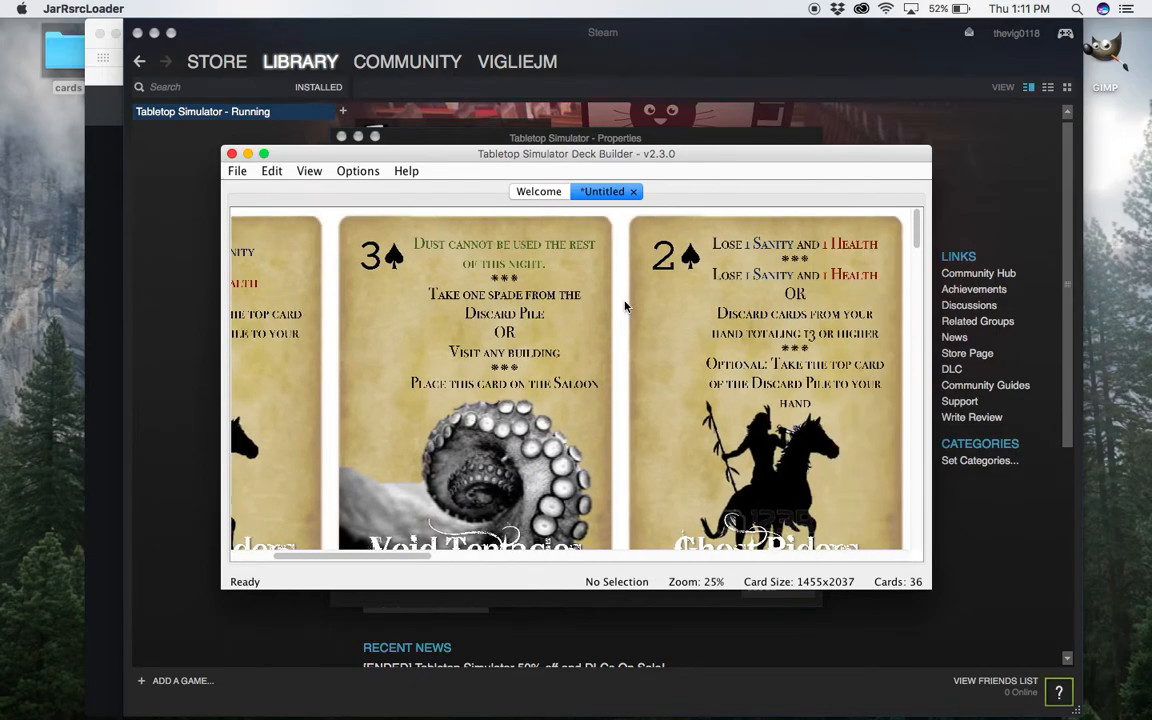
pyautogui.hscroll(15, 625, 307)
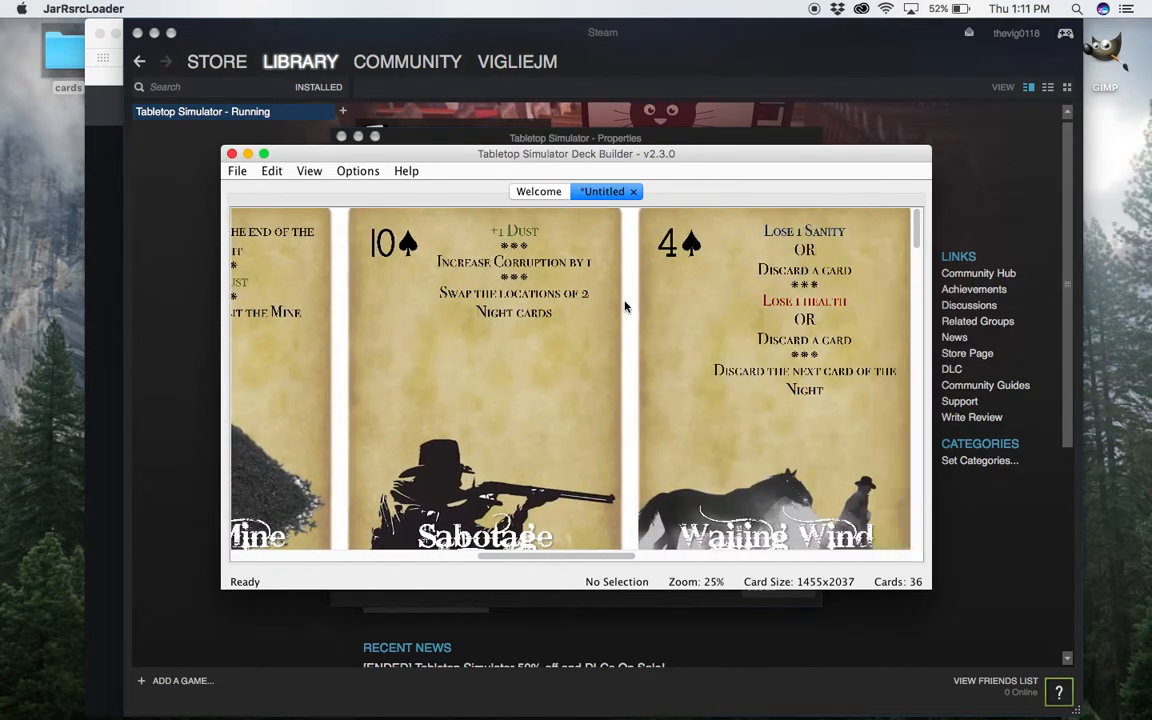
pyautogui.hscroll(8, 625, 307)
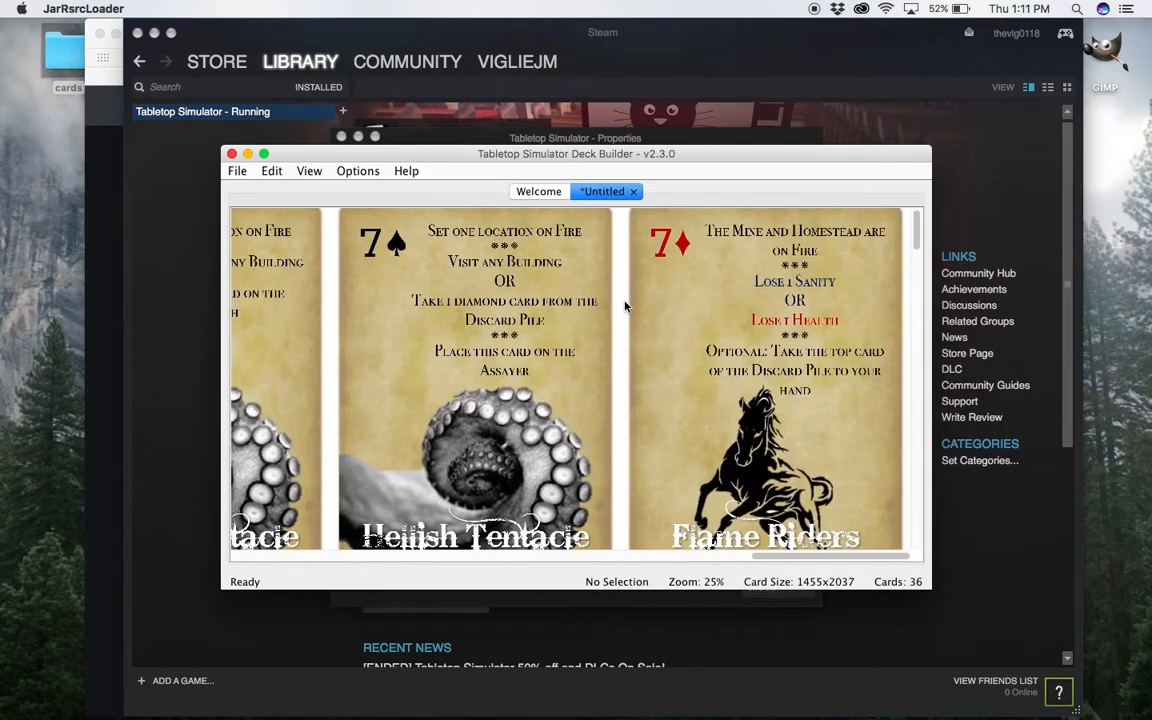
pyautogui.scroll(-2, 625, 307)
pyautogui.scroll(-6, 625, 307)
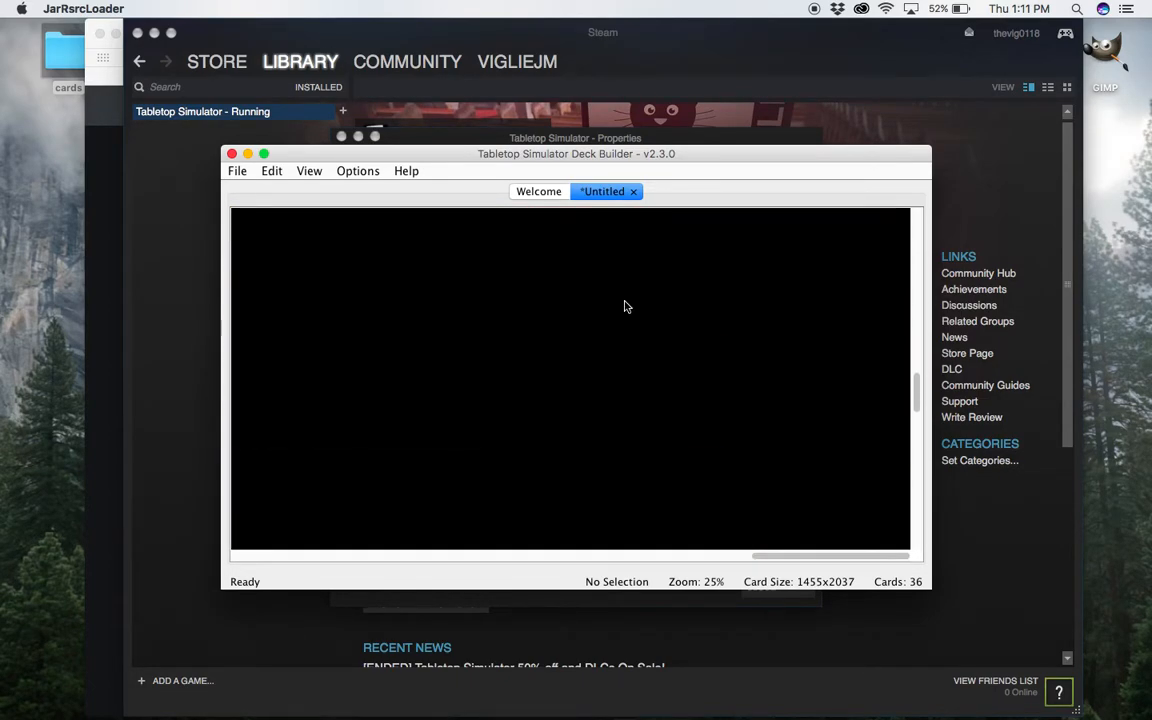
pyautogui.scroll(3, 625, 307)
pyautogui.hscroll(-5, 625, 307)
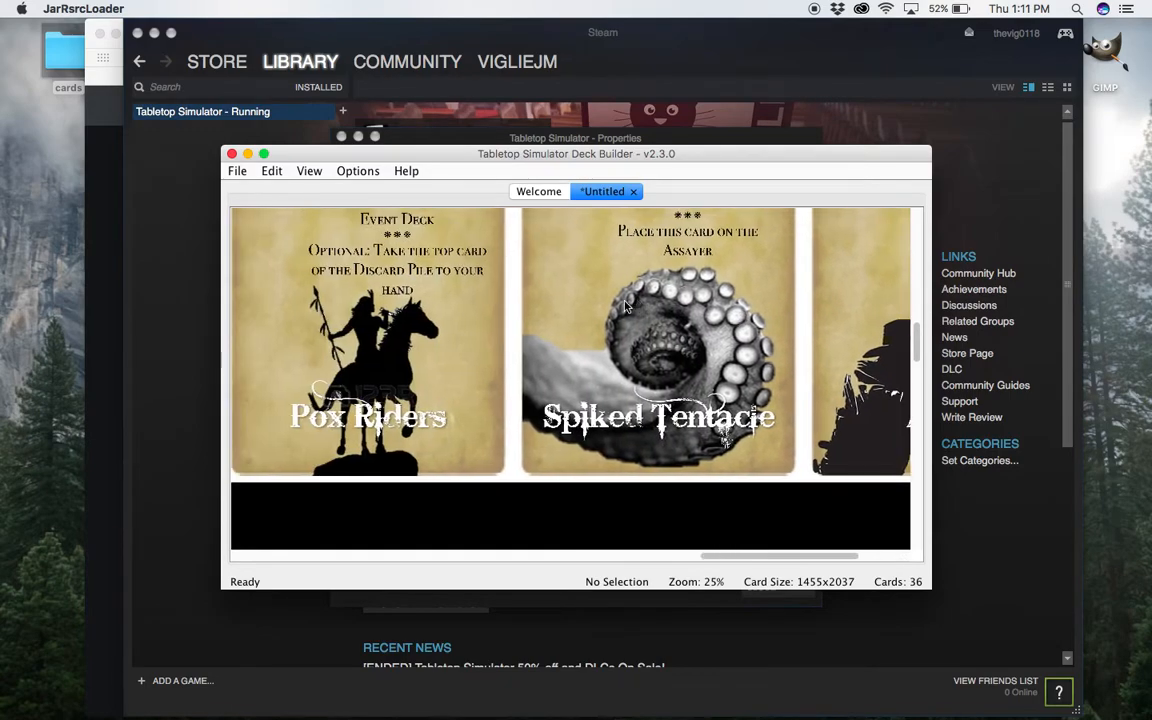
pyautogui.hscroll(-6, 625, 307)
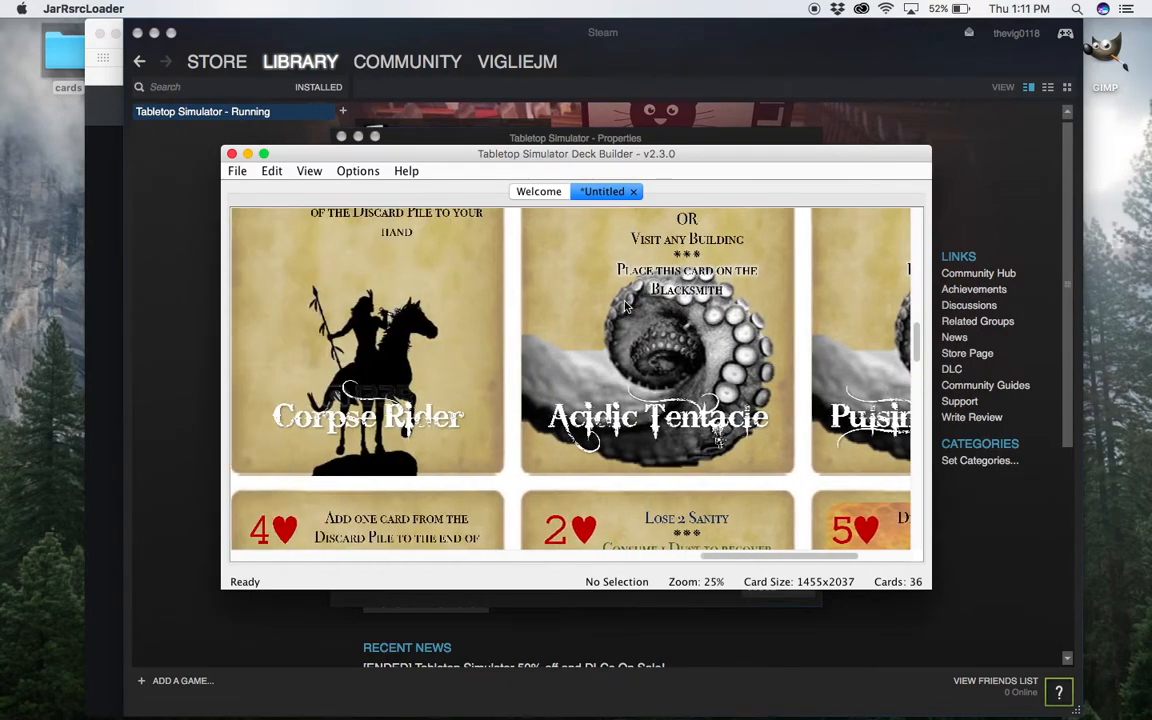
pyautogui.hscroll(-2, 625, 307)
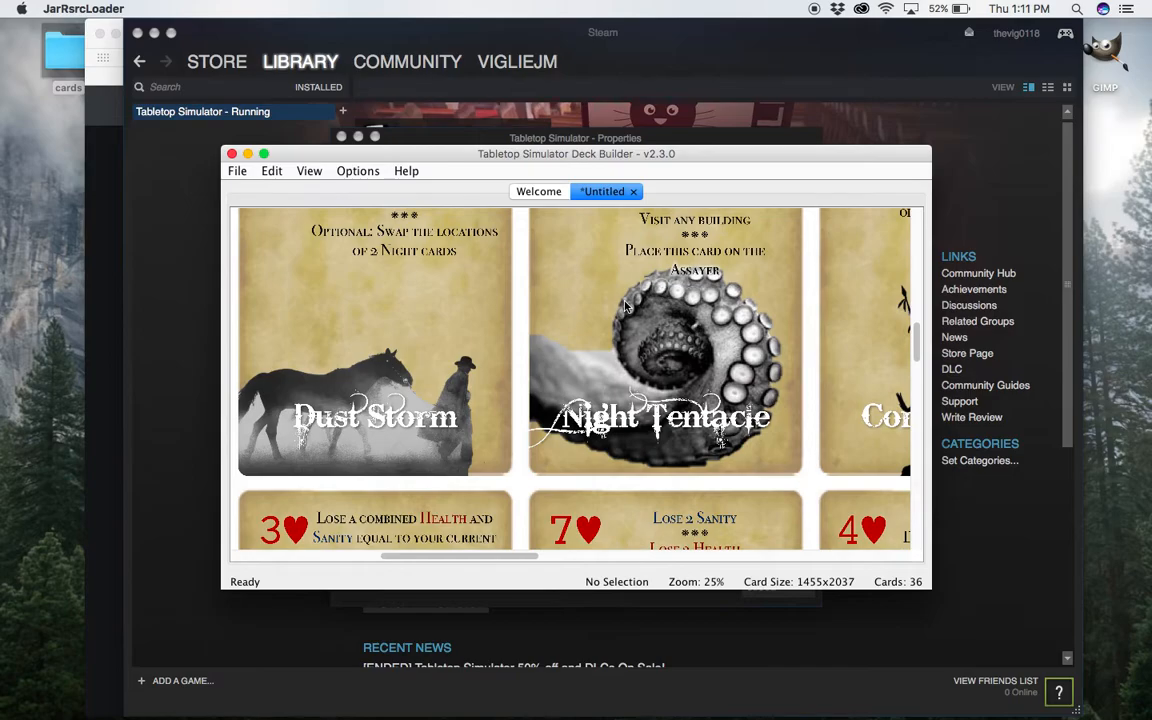
pyautogui.scroll(-10, 625, 307)
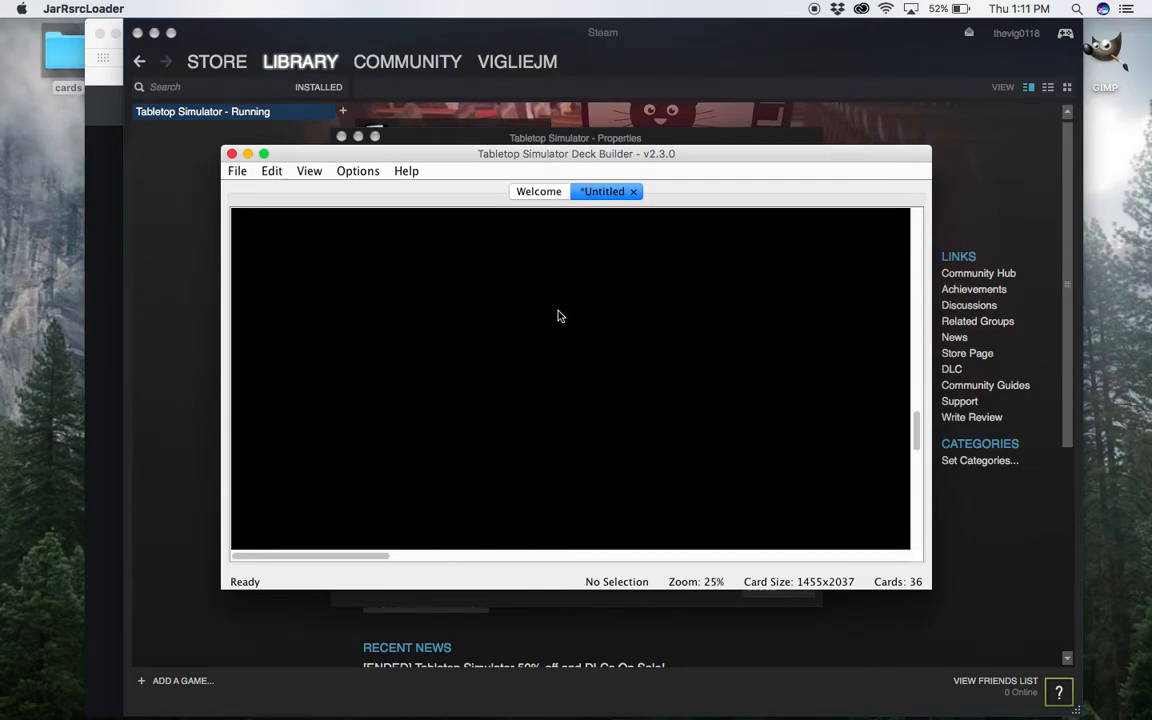
pyautogui.scroll(5, 558, 300)
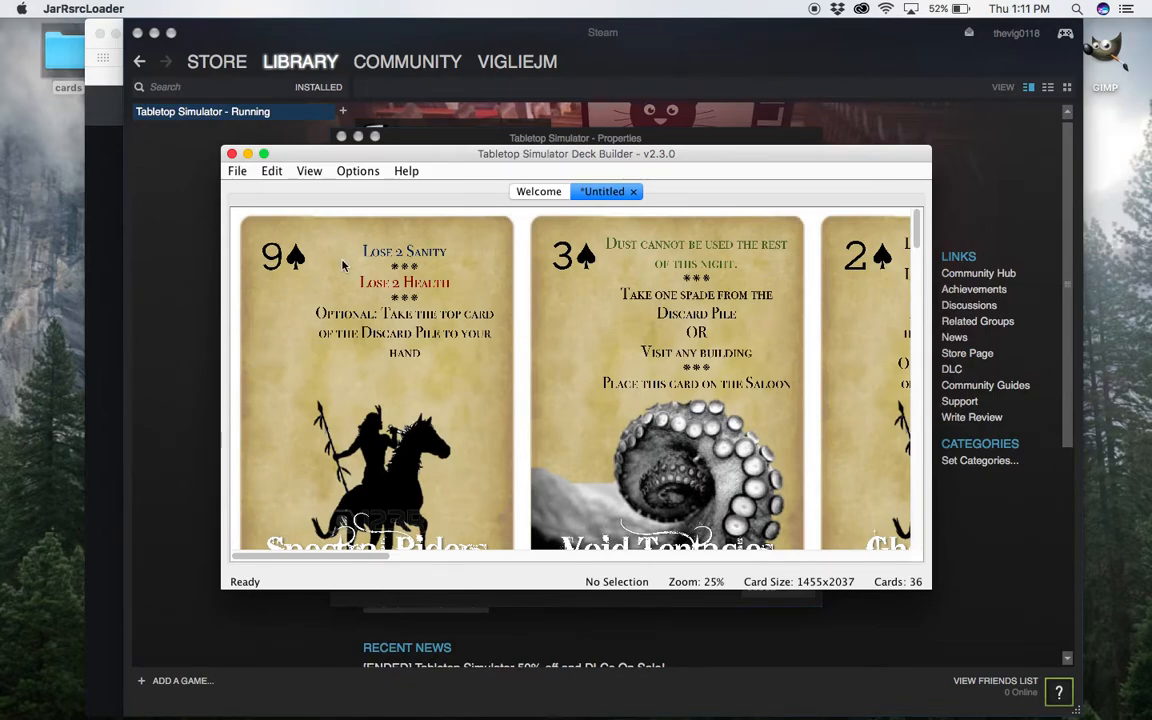
# Try to export the untitled deck at full size with bicubic scaling as a JPG named reckoning on the Desktop.
pyautogui.click(241, 172)
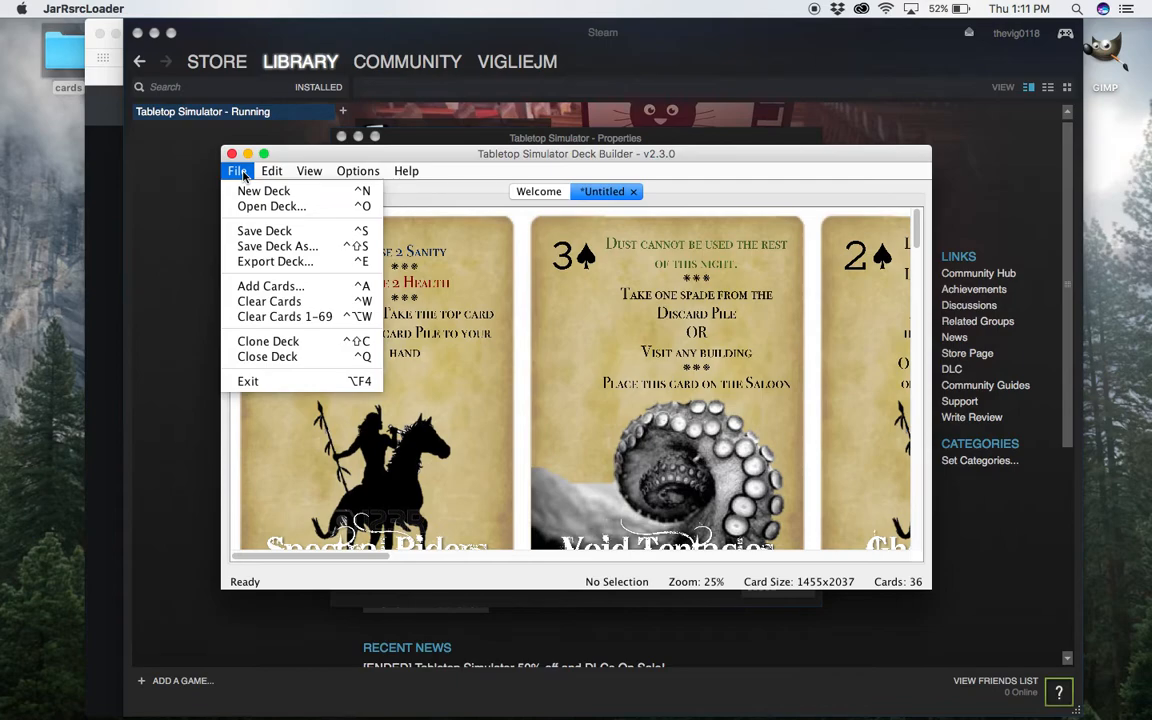
pyautogui.click(288, 263)
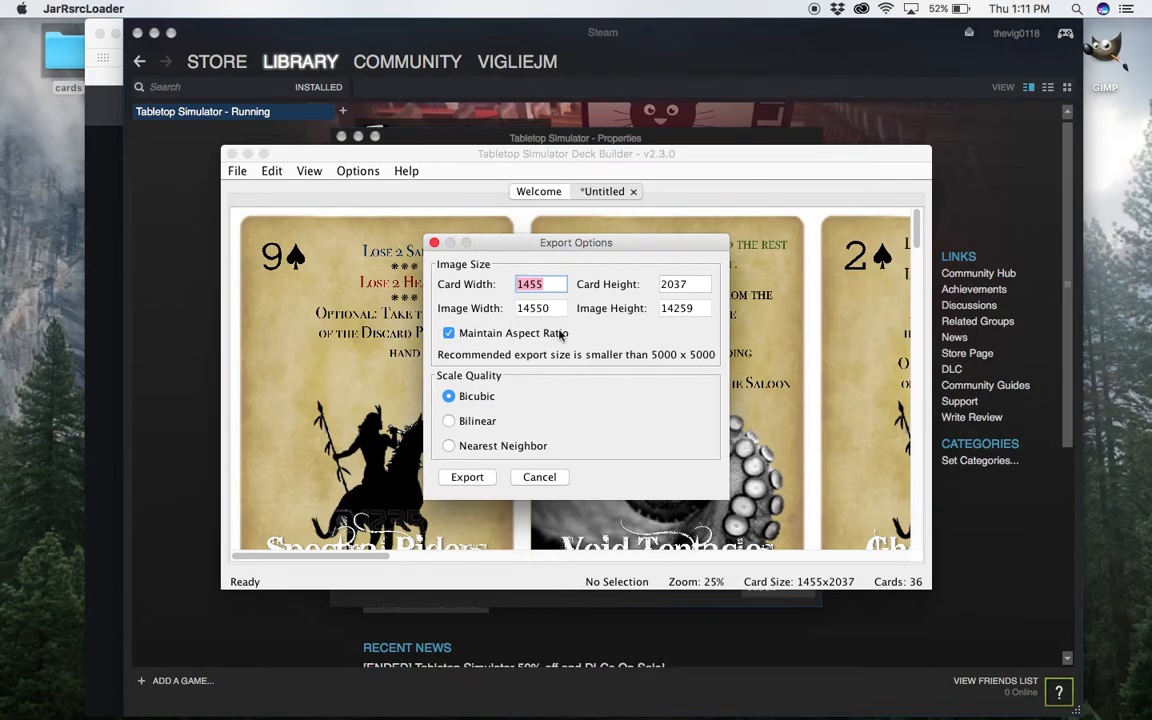
pyautogui.click(472, 478)
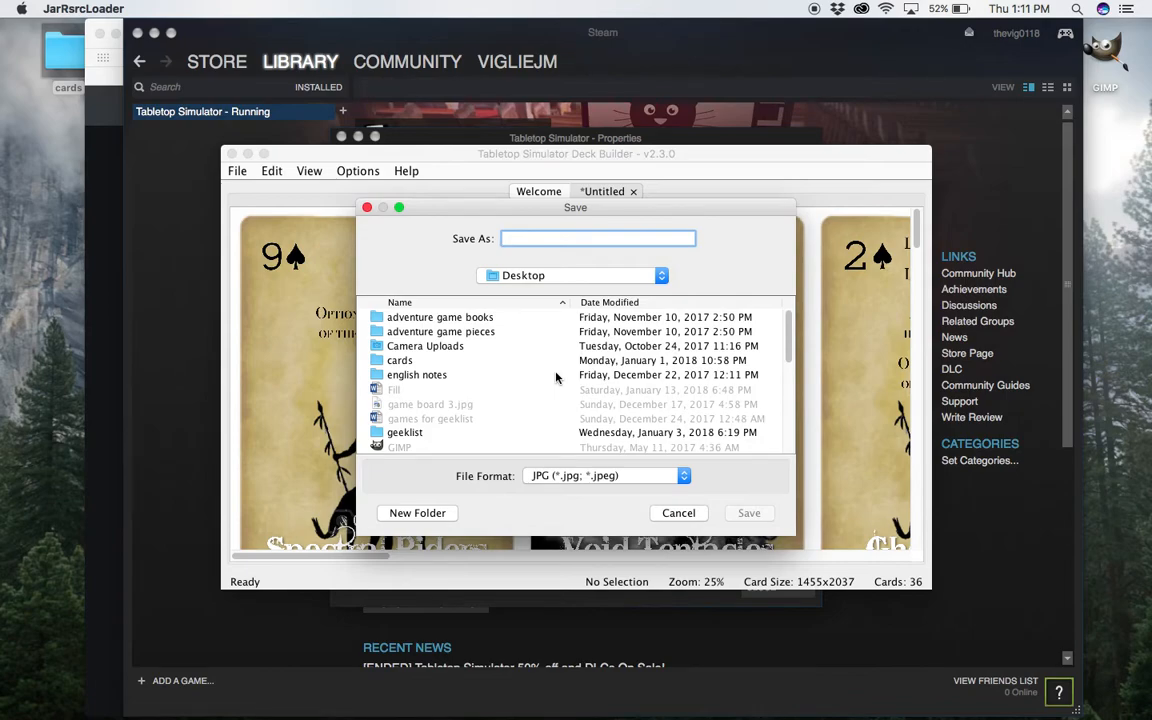
pyautogui.write('reckoning')
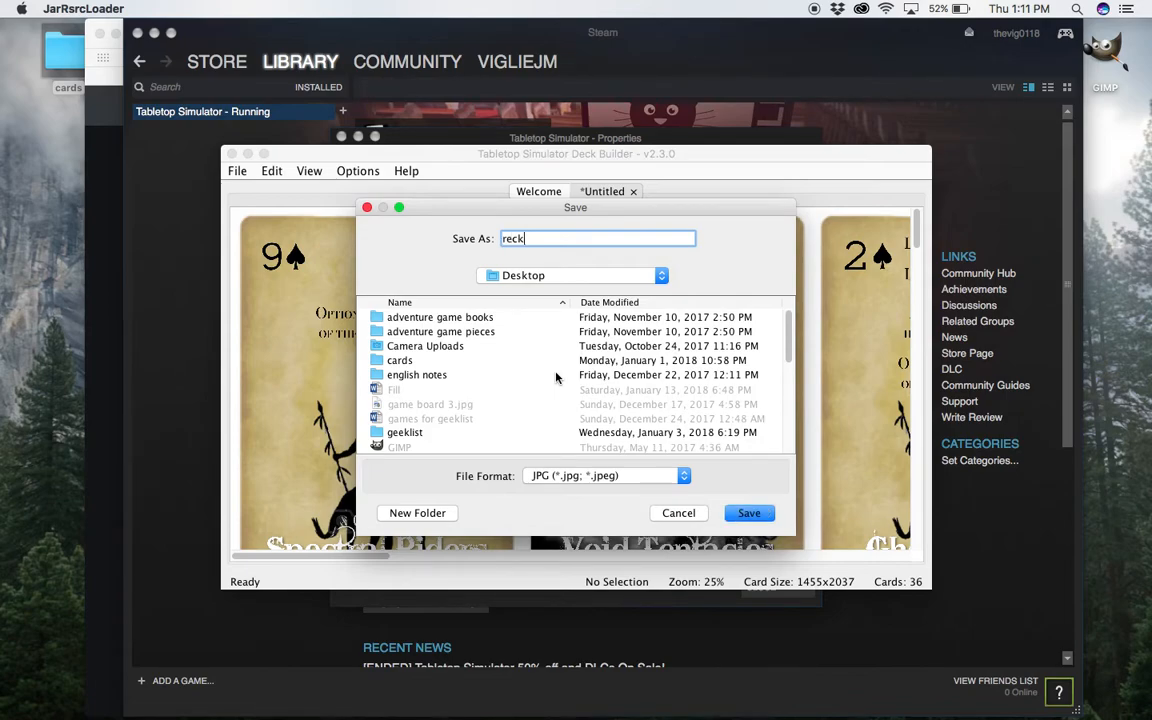
pyautogui.click(745, 513)
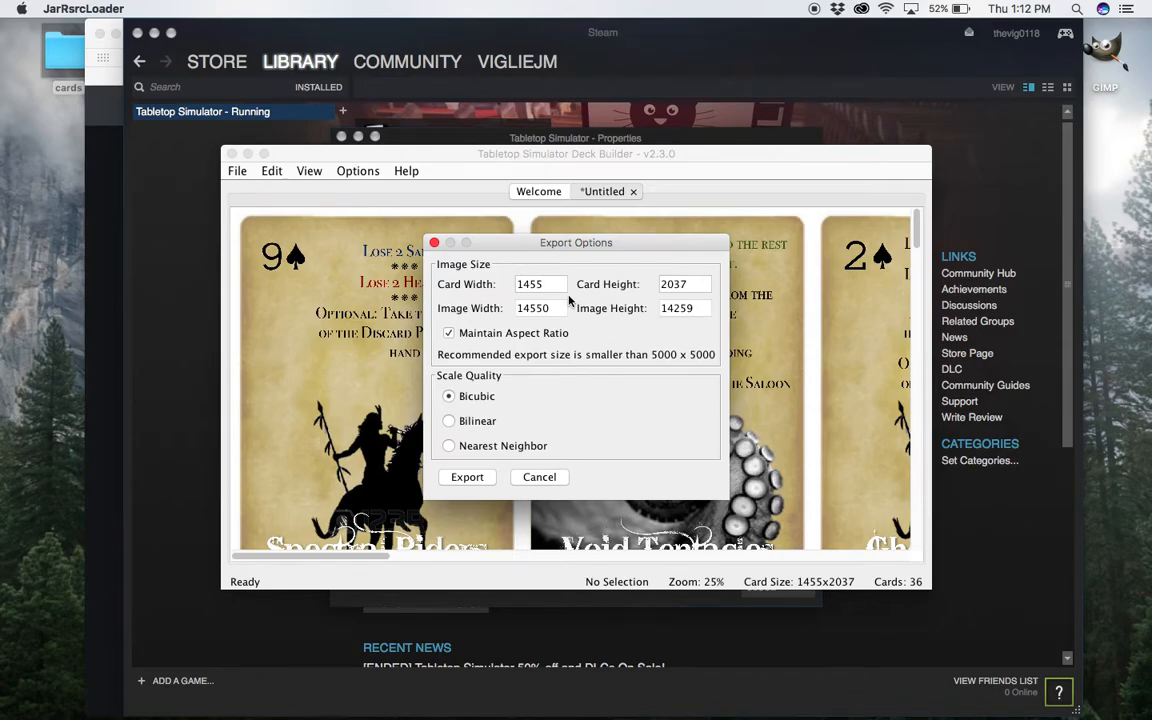
# View the already uploaded reckoning card sheet among the Imgur images in Safari and return to the Deck Builder.
pyautogui.hotkey('ctrl', 'Up')
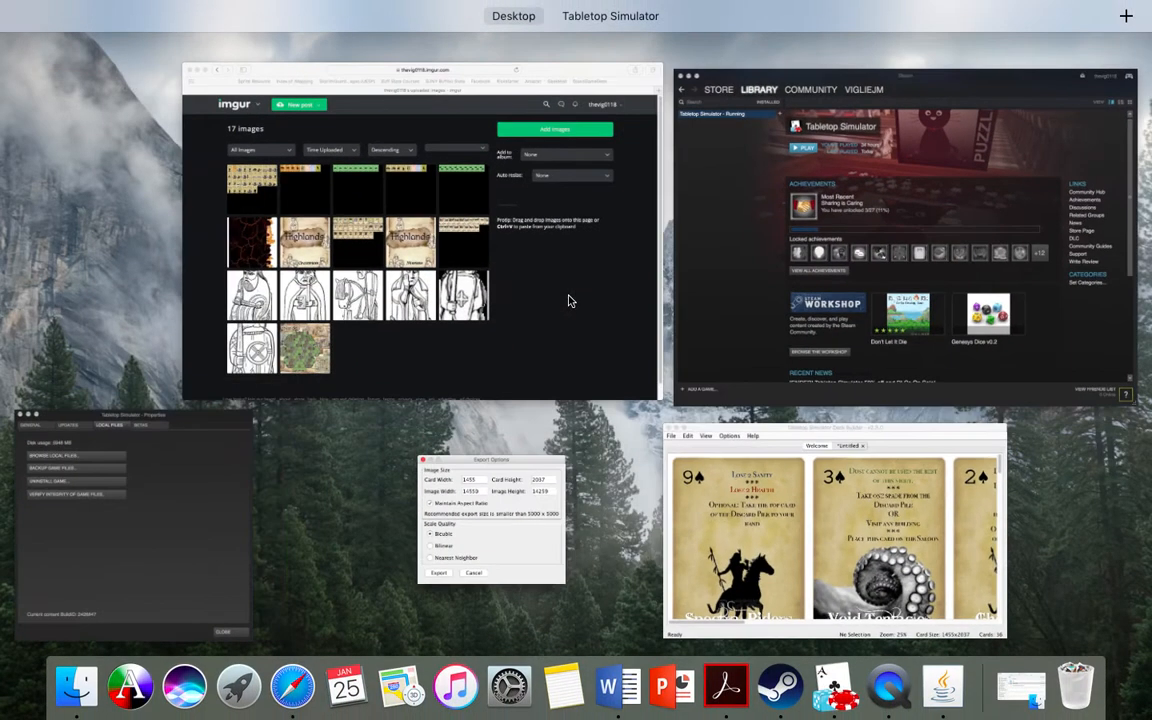
pyautogui.click(268, 204)
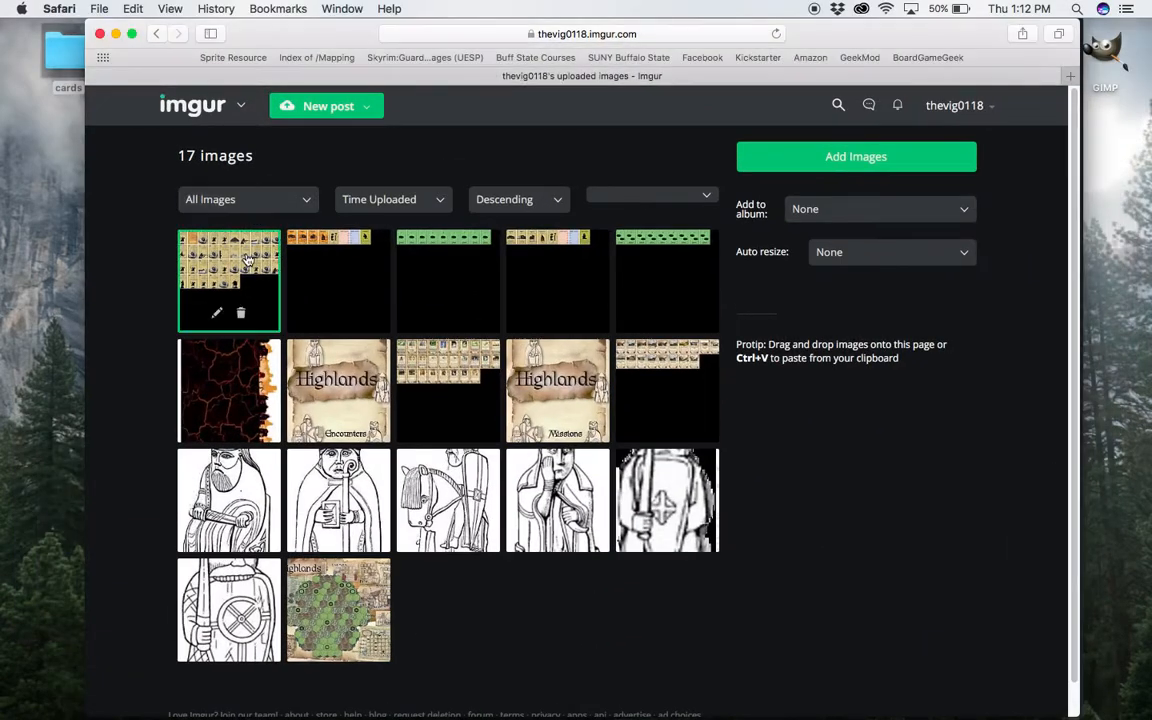
pyautogui.click(238, 248)
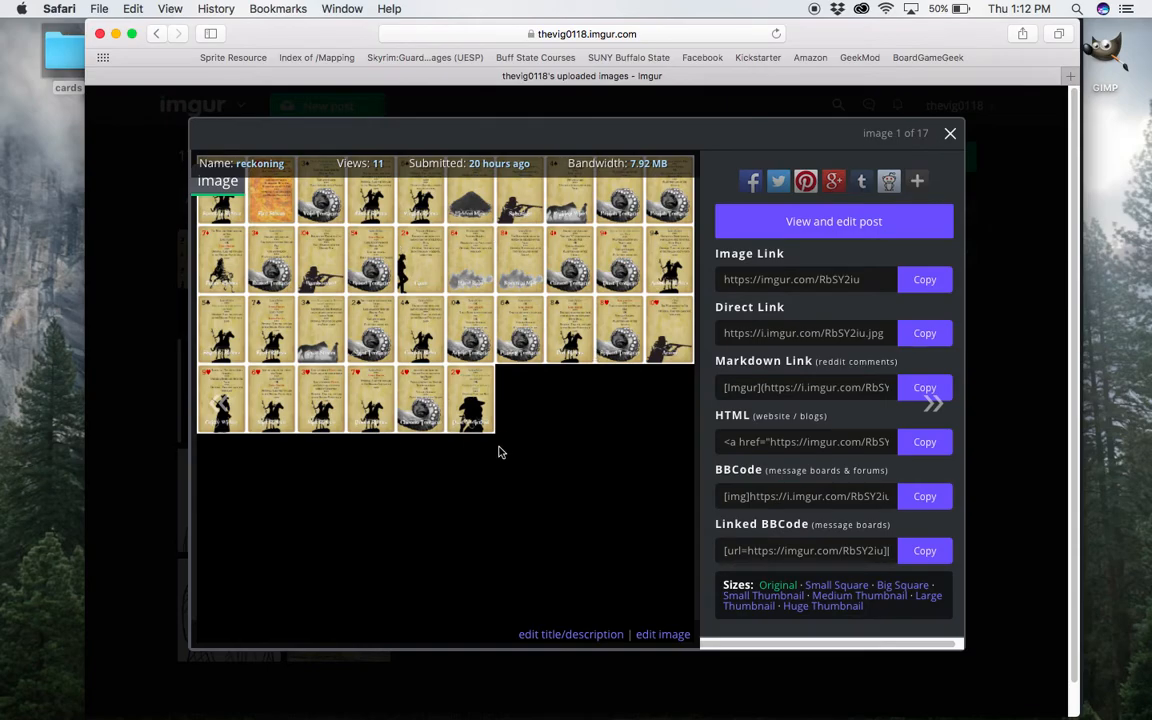
pyautogui.hotkey('ctrl', 'Up')
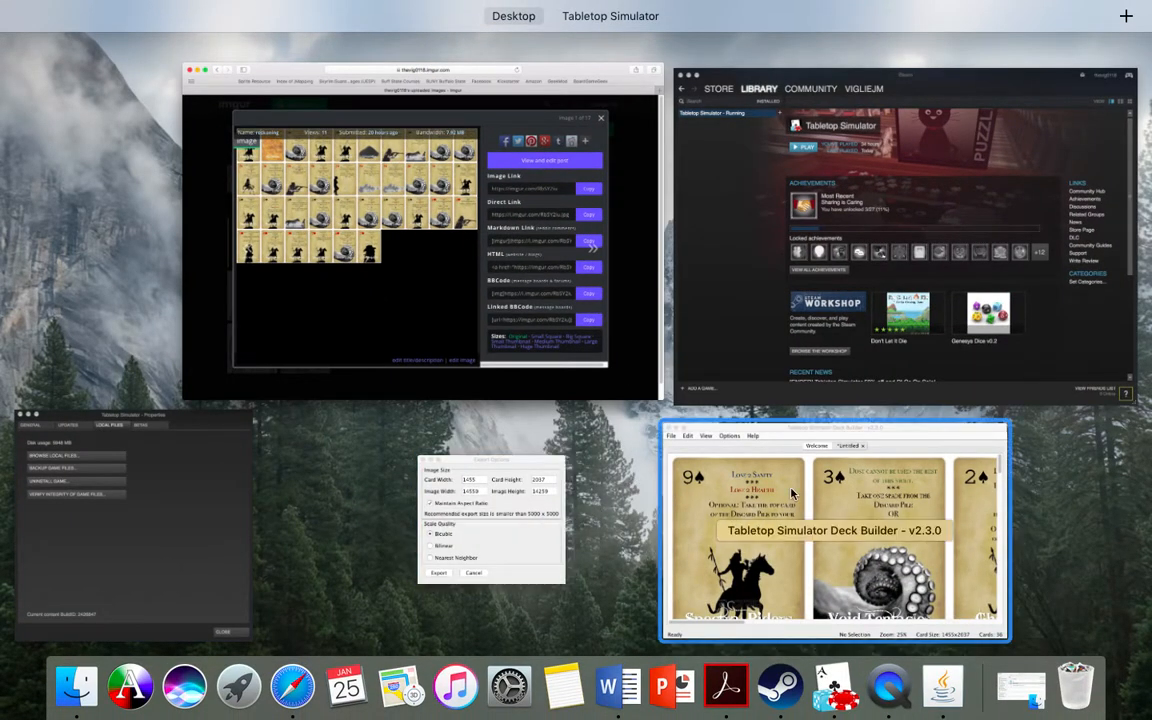
pyautogui.click(711, 437)
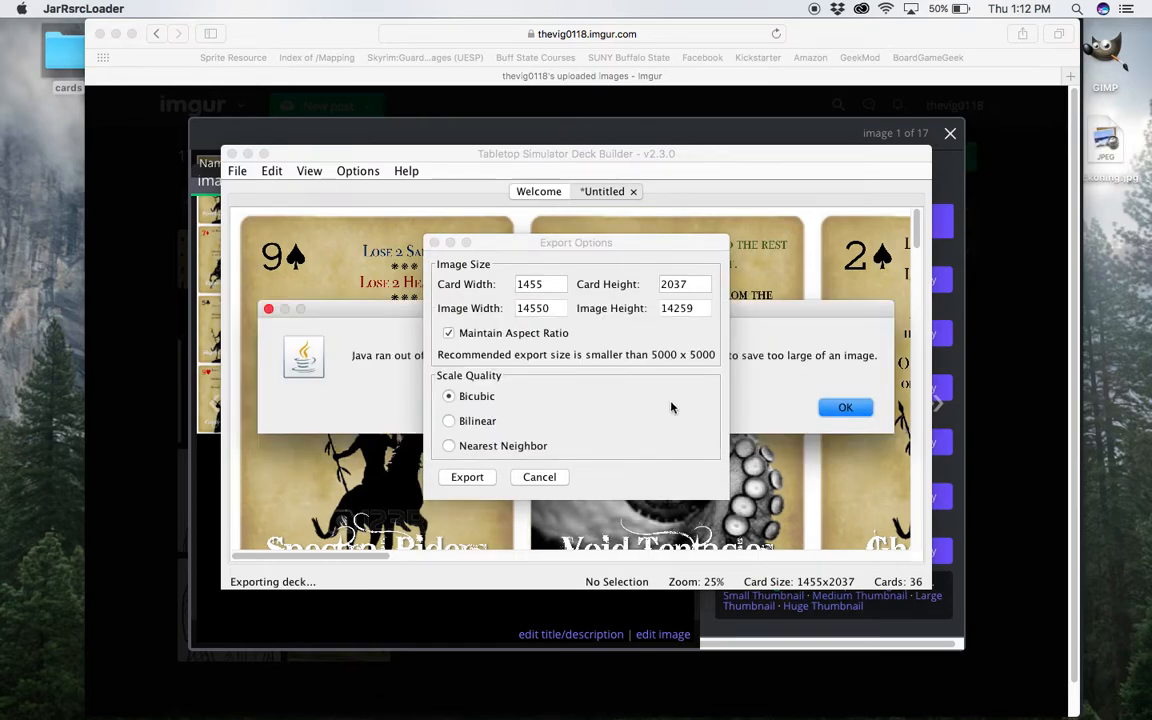
# Dismiss the export messages, and check reckoning.jpg from the desktop before moving it to the Trash.
pyautogui.click(768, 391)
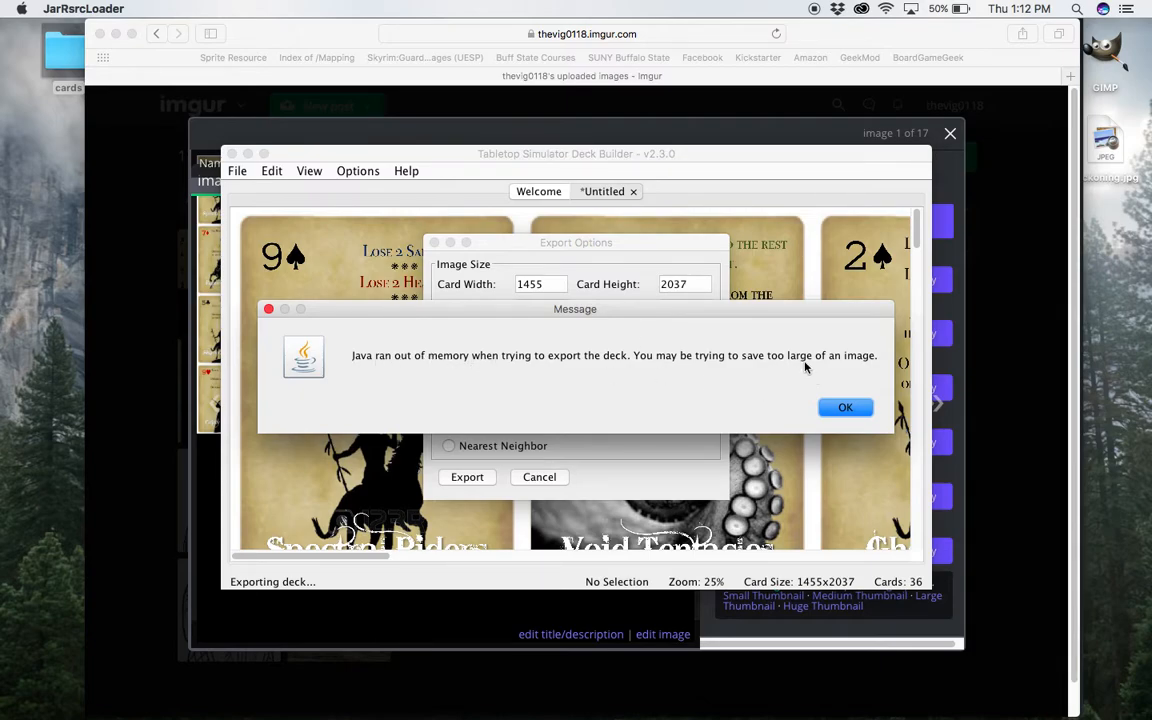
pyautogui.click(840, 408)
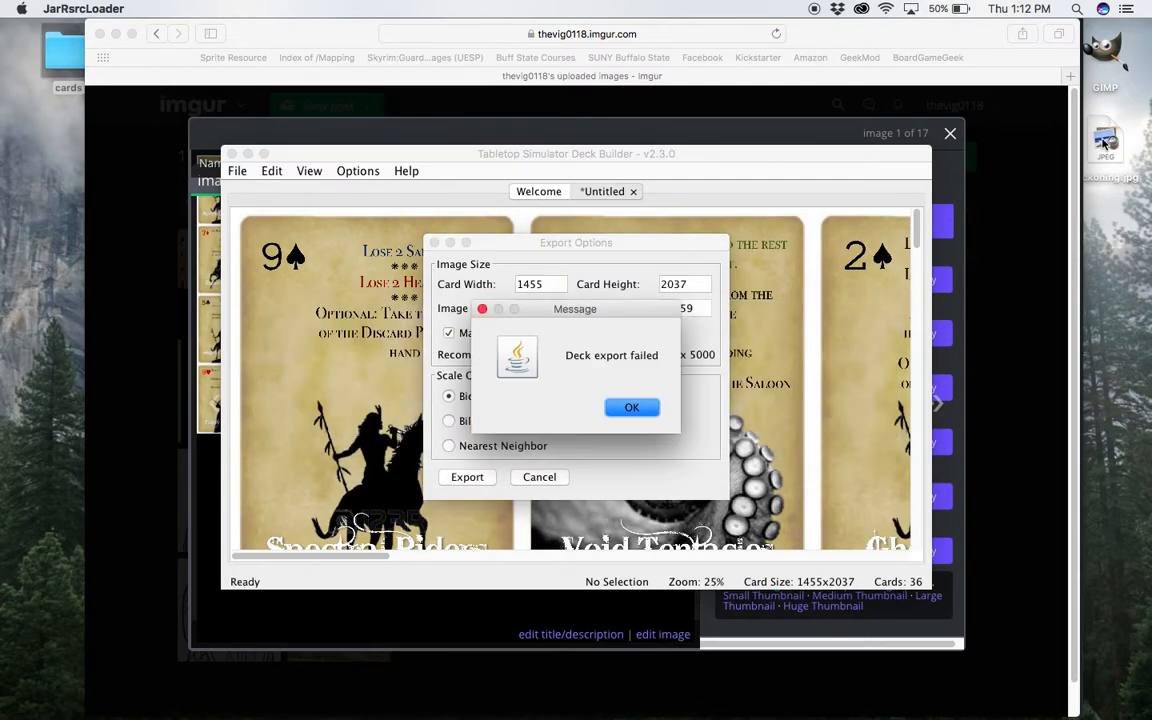
pyautogui.click(612, 407)
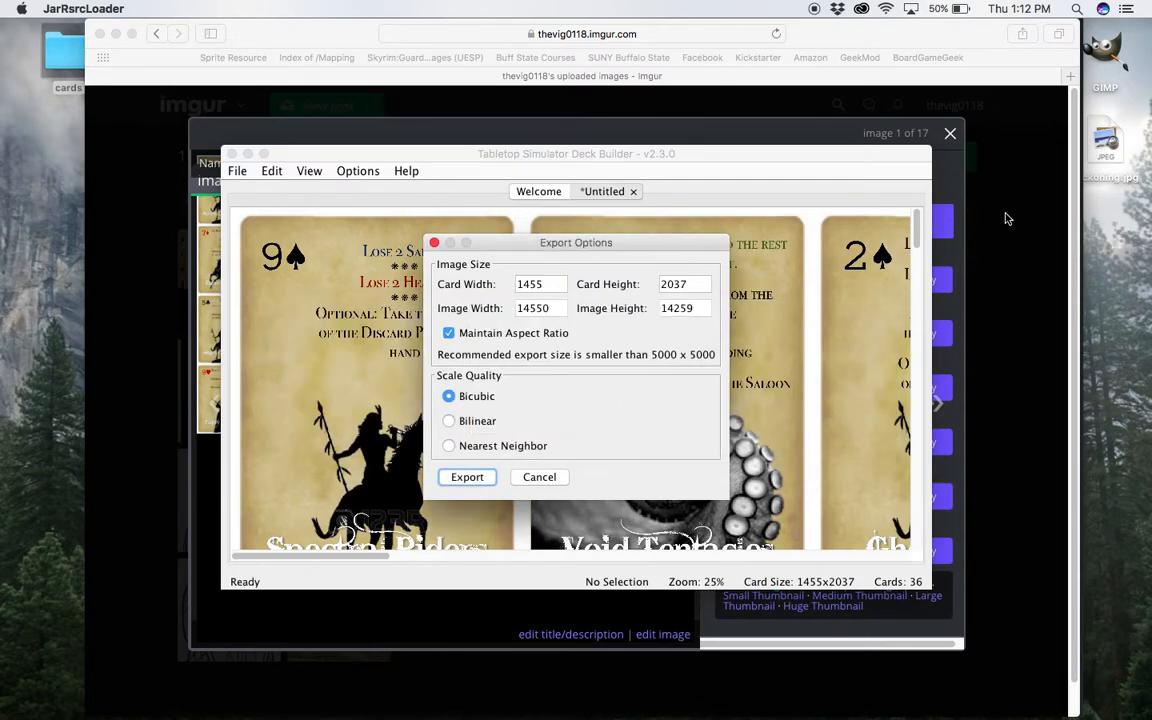
pyautogui.doubleClick(1104, 140)
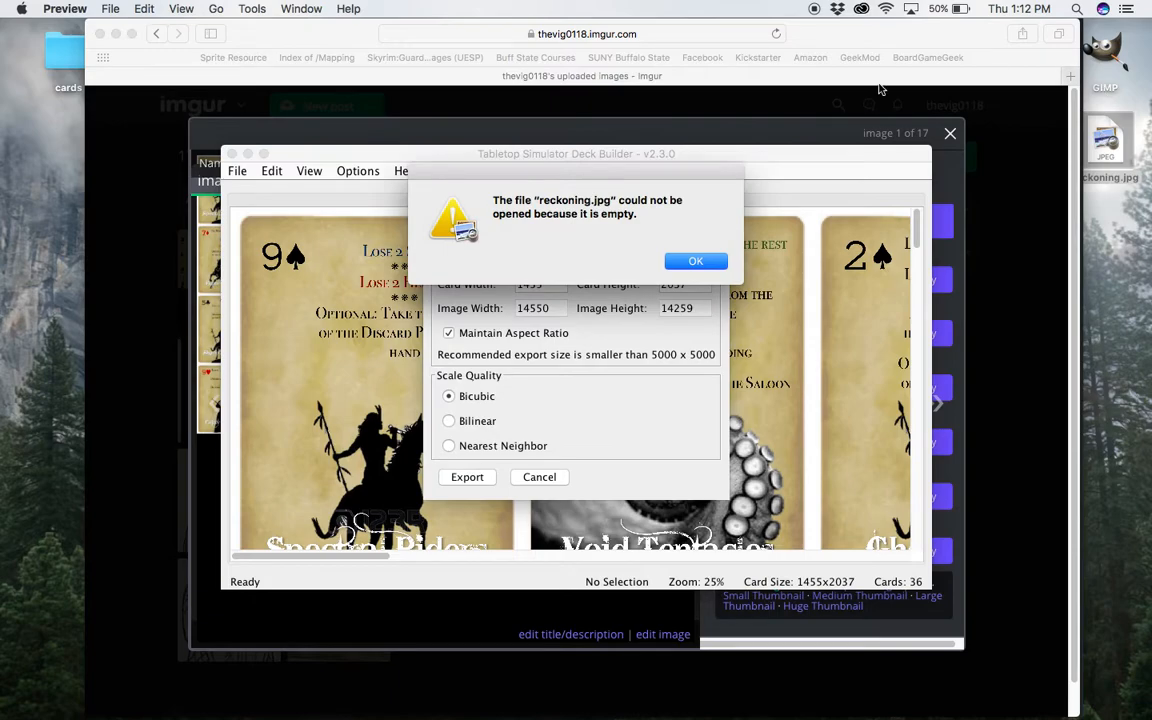
pyautogui.click(700, 262)
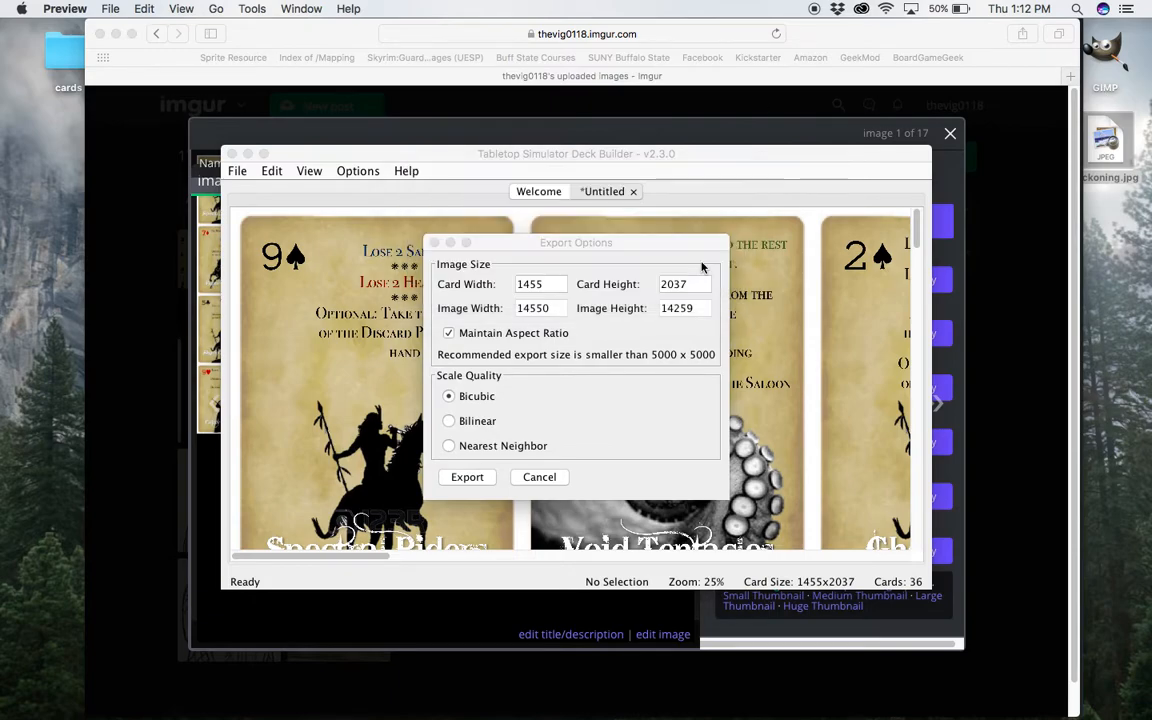
pyautogui.moveTo(1111, 167); pyautogui.dragTo(1080, 672)
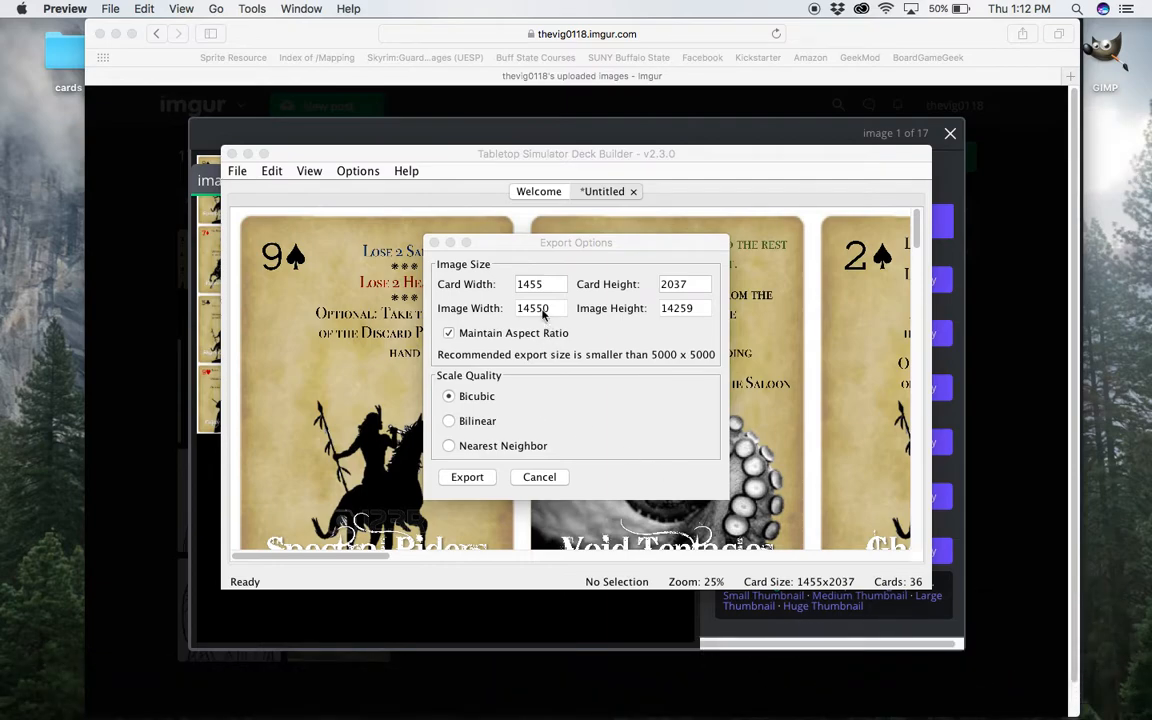
# Try to export the deck as the reckoning JPG with a card width of 200, and close the export options.
pyautogui.click(530, 284)
pyautogui.write('200')
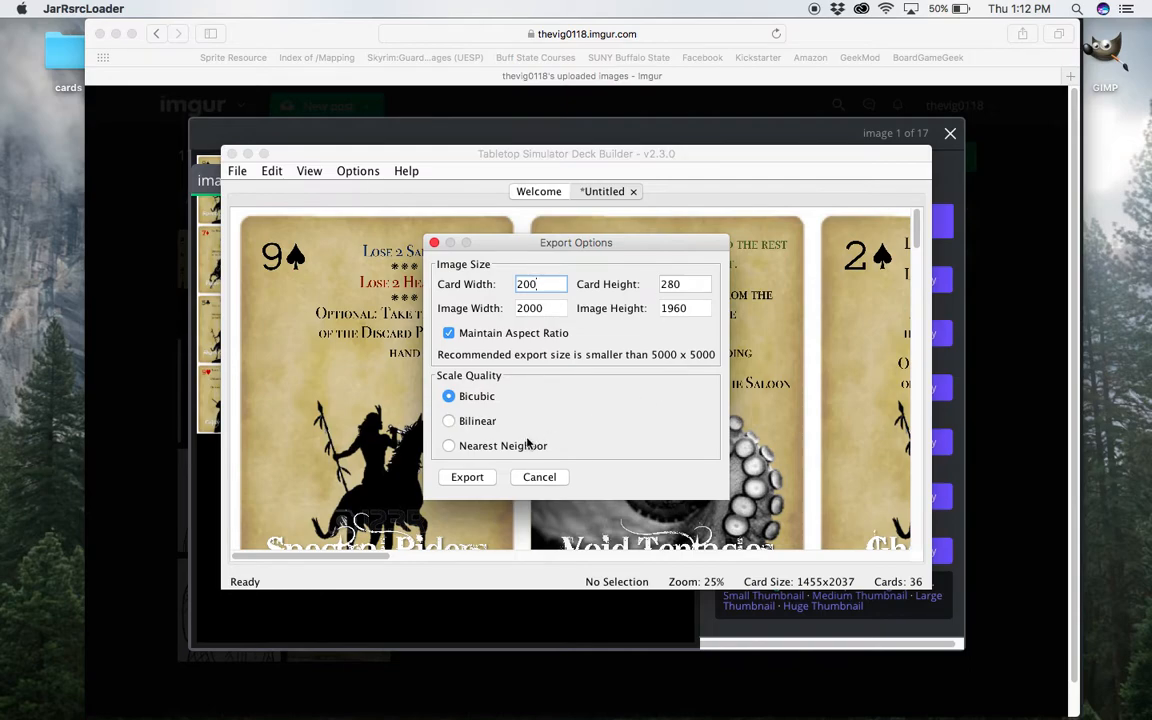
pyautogui.click(467, 478)
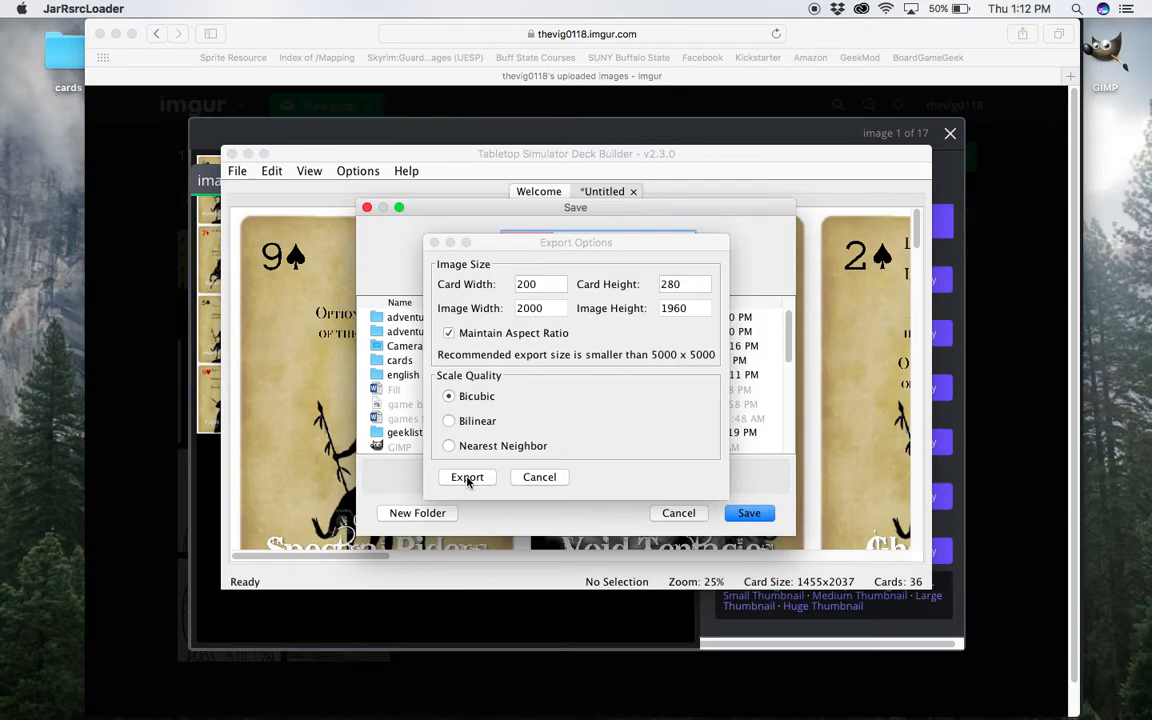
pyautogui.click(742, 514)
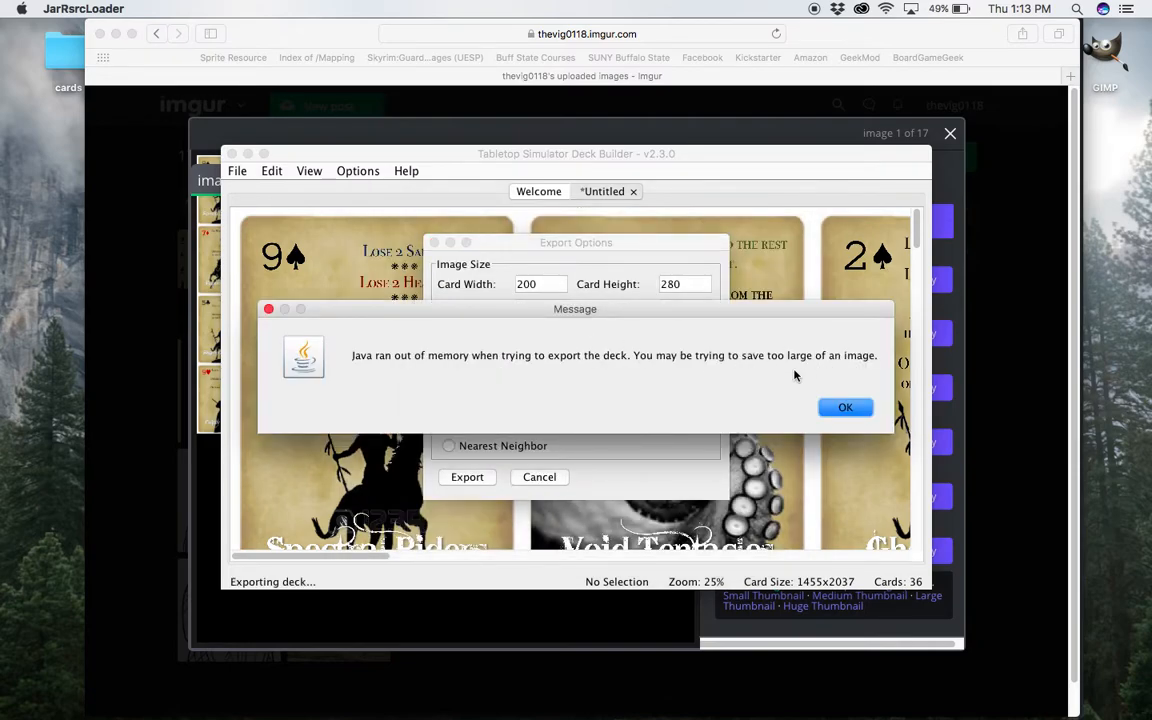
pyautogui.click(841, 408)
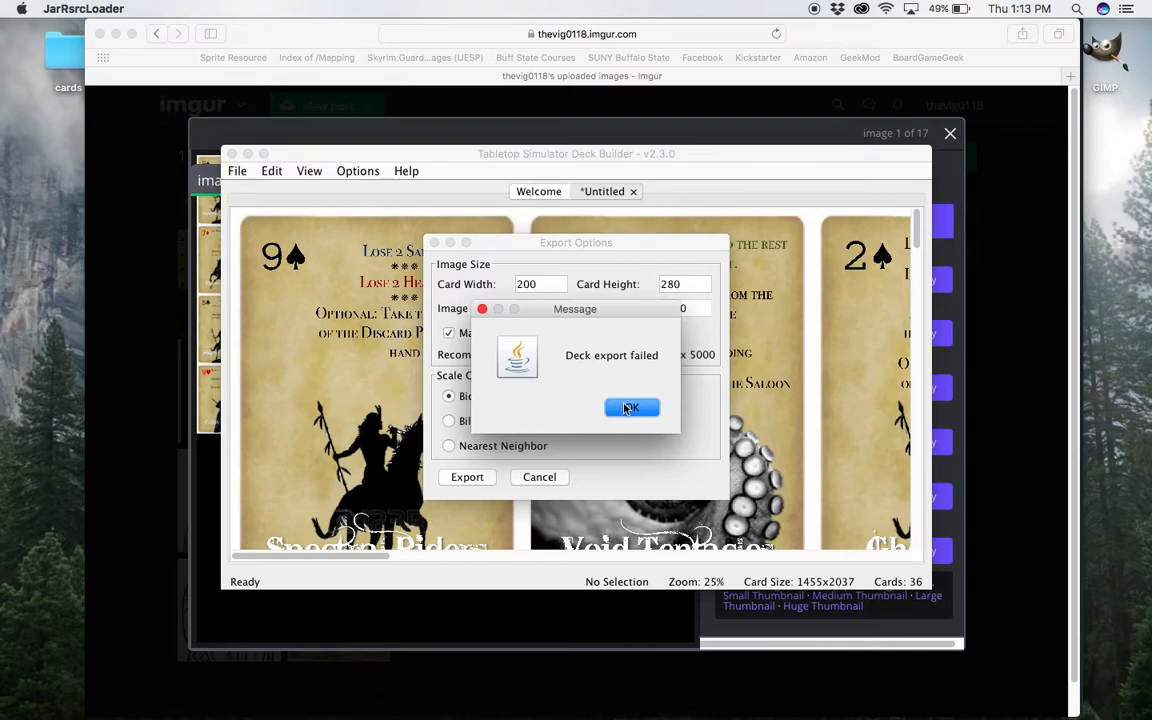
pyautogui.click(628, 408)
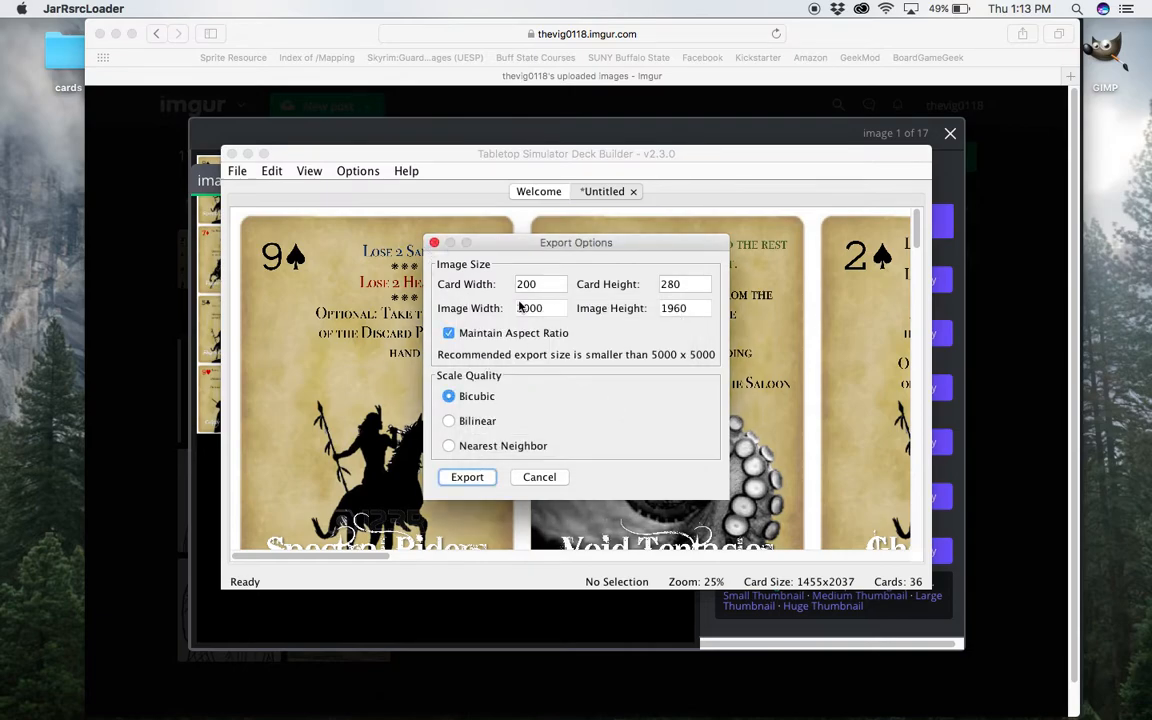
pyautogui.click(434, 242)
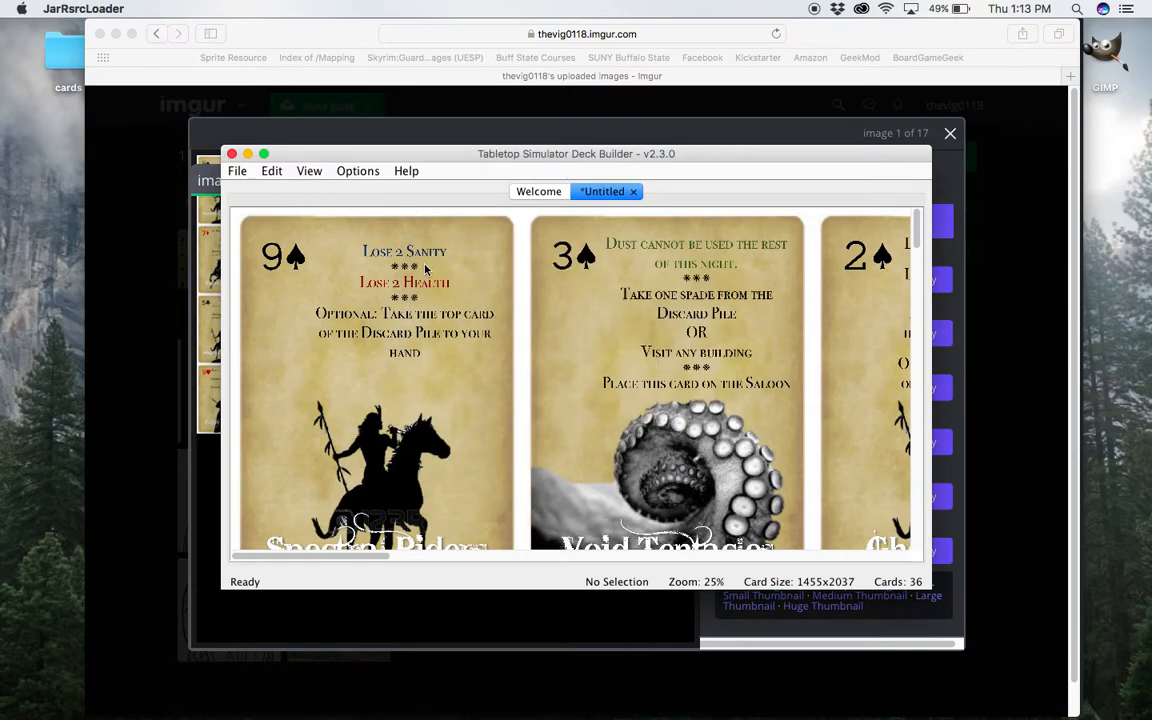
# Export the deck from fresh export options with a card width of 200 as the JPG reckoning on the Desktop.
pyautogui.click(237, 171)
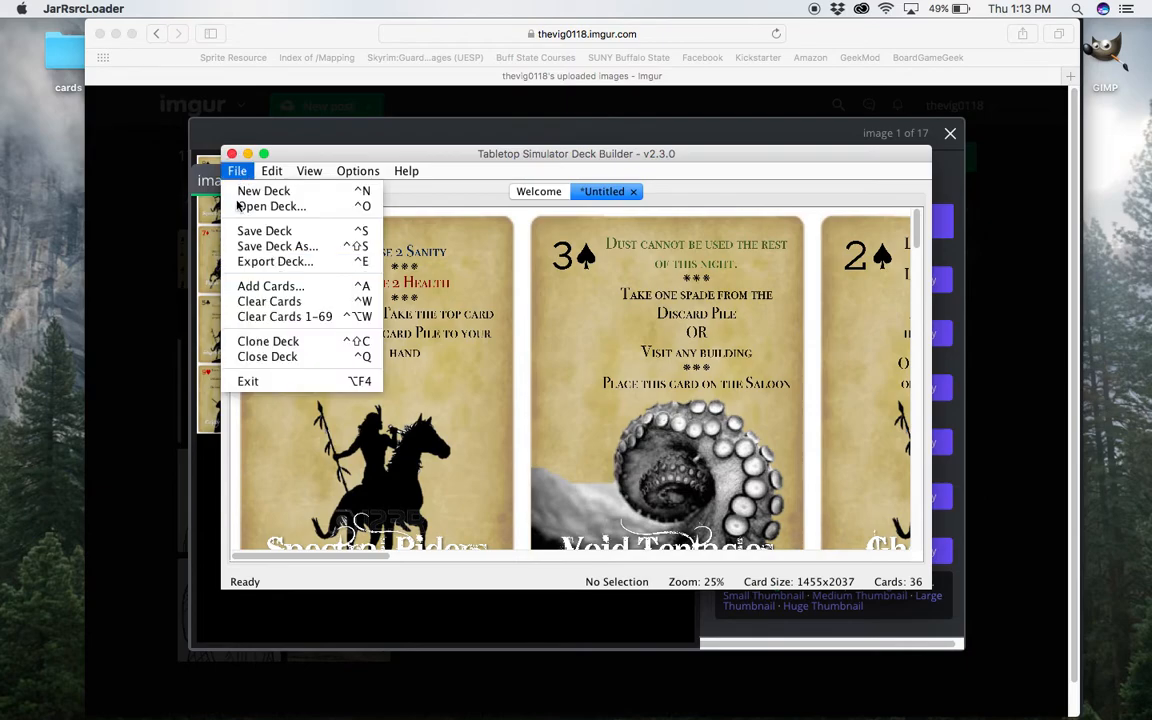
pyautogui.click(250, 262)
pyautogui.write('200')
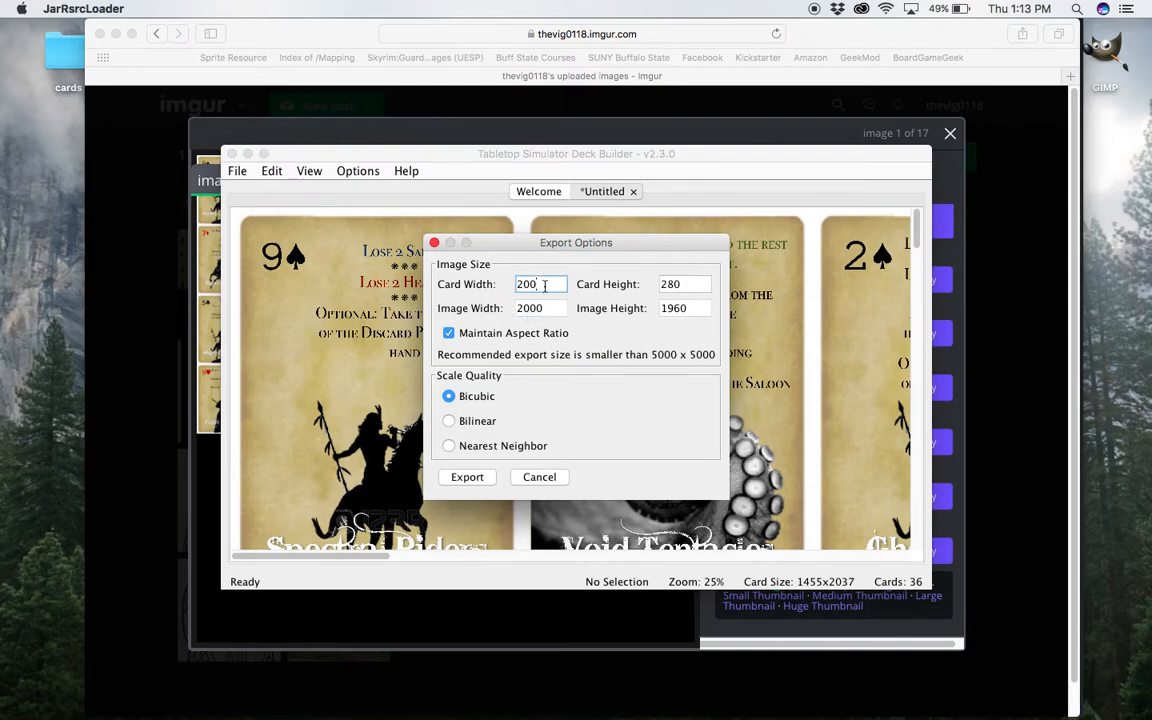
pyautogui.click(466, 477)
pyautogui.click(474, 478)
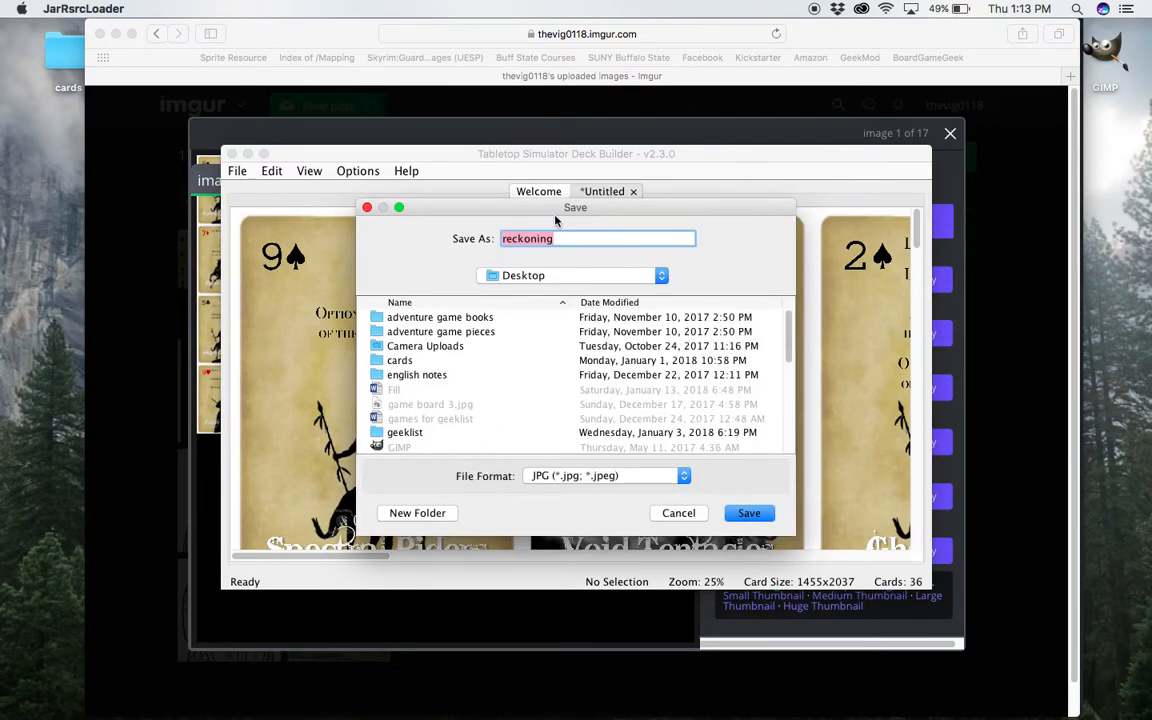
pyautogui.click(755, 514)
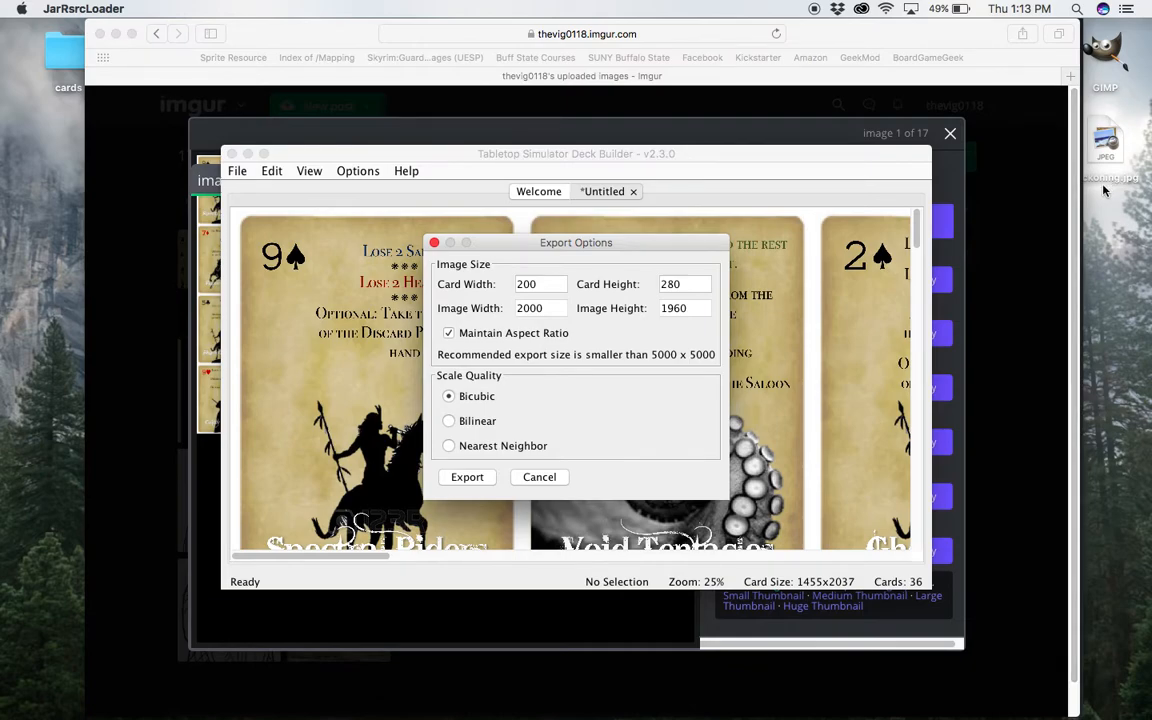
pyautogui.doubleClick(1110, 141)
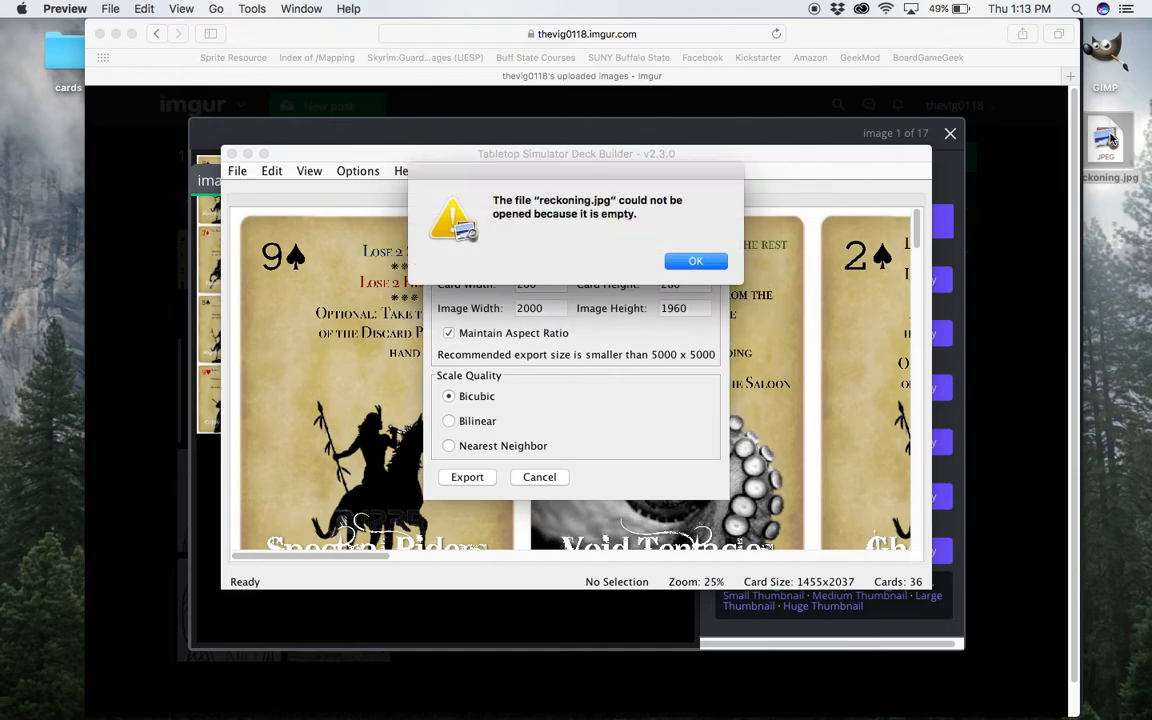
pyautogui.click(708, 262)
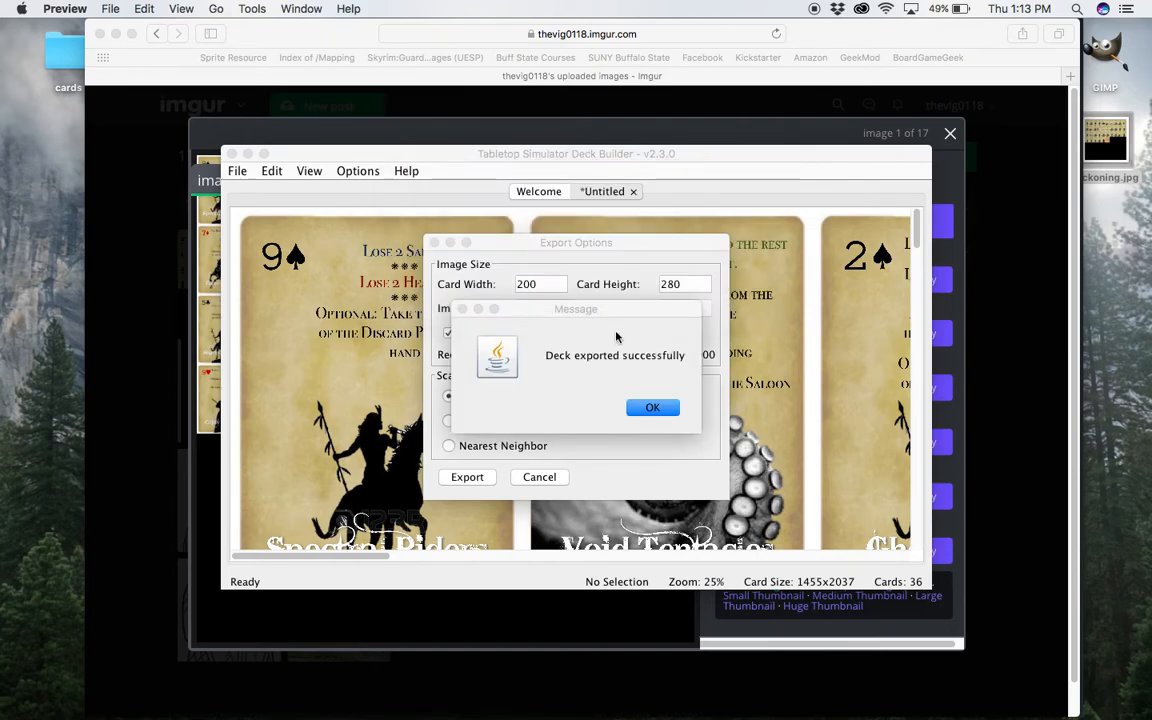
pyautogui.click(652, 407)
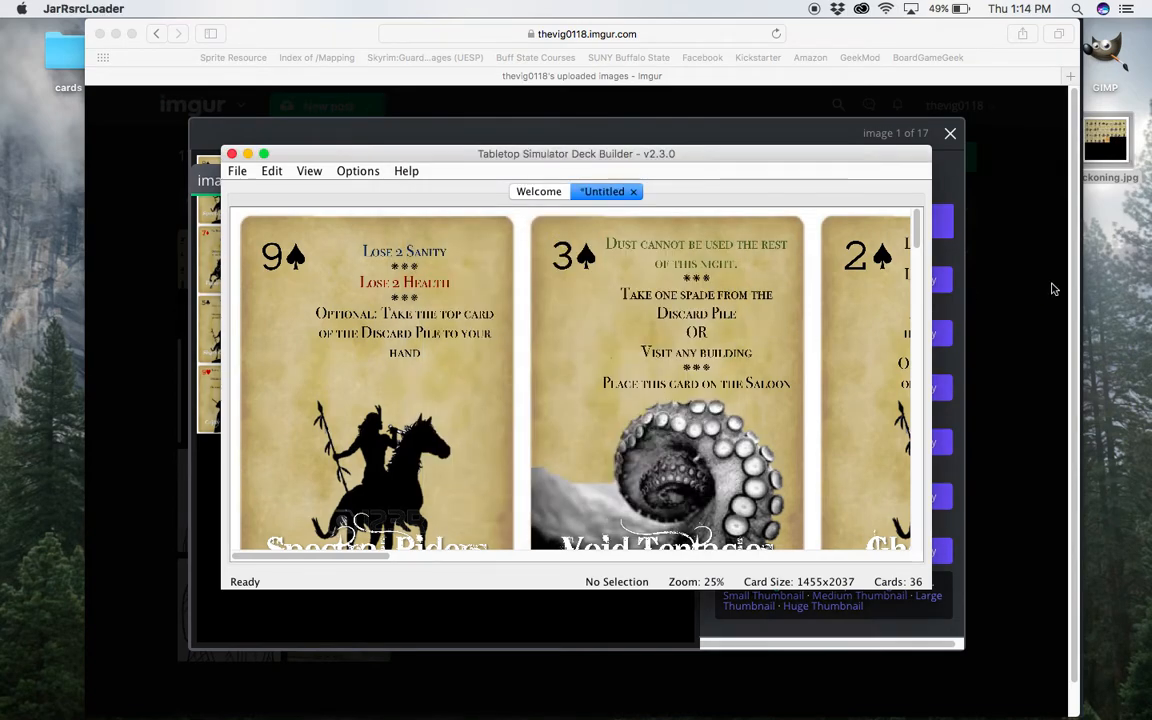
# Look over the exported reckoning.jpg sheet, and quit the Deck Builder without saving the untitled deck.
pyautogui.doubleClick(1105, 165)
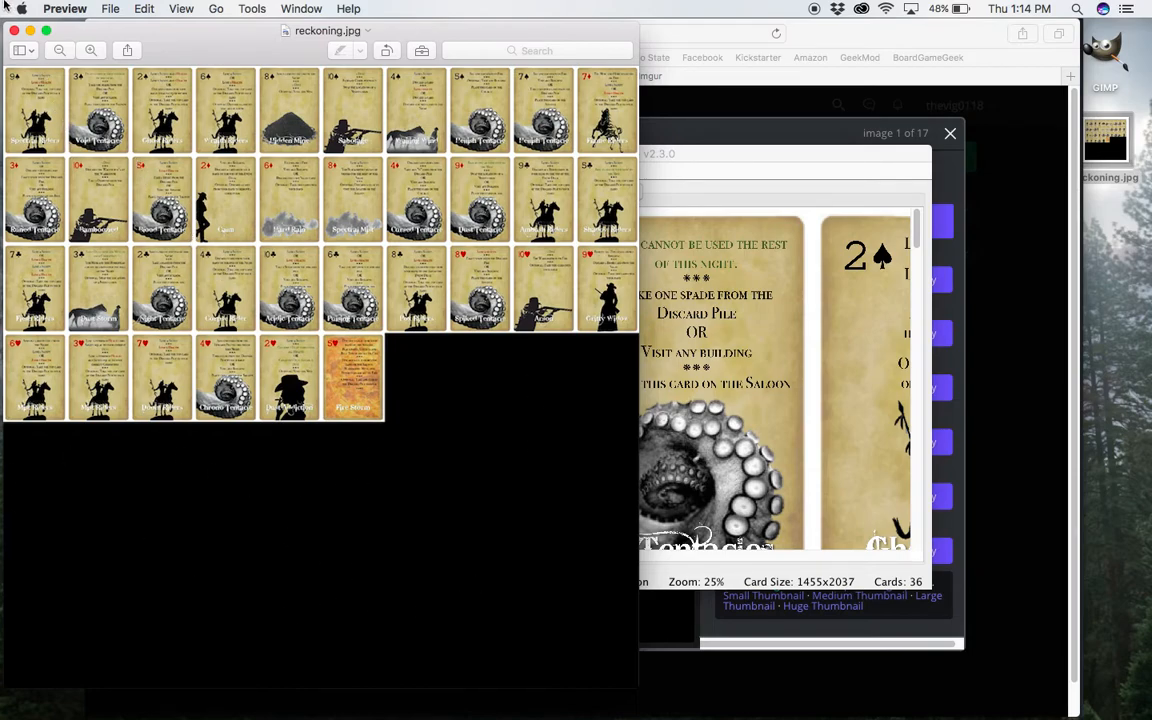
pyautogui.click(14, 33)
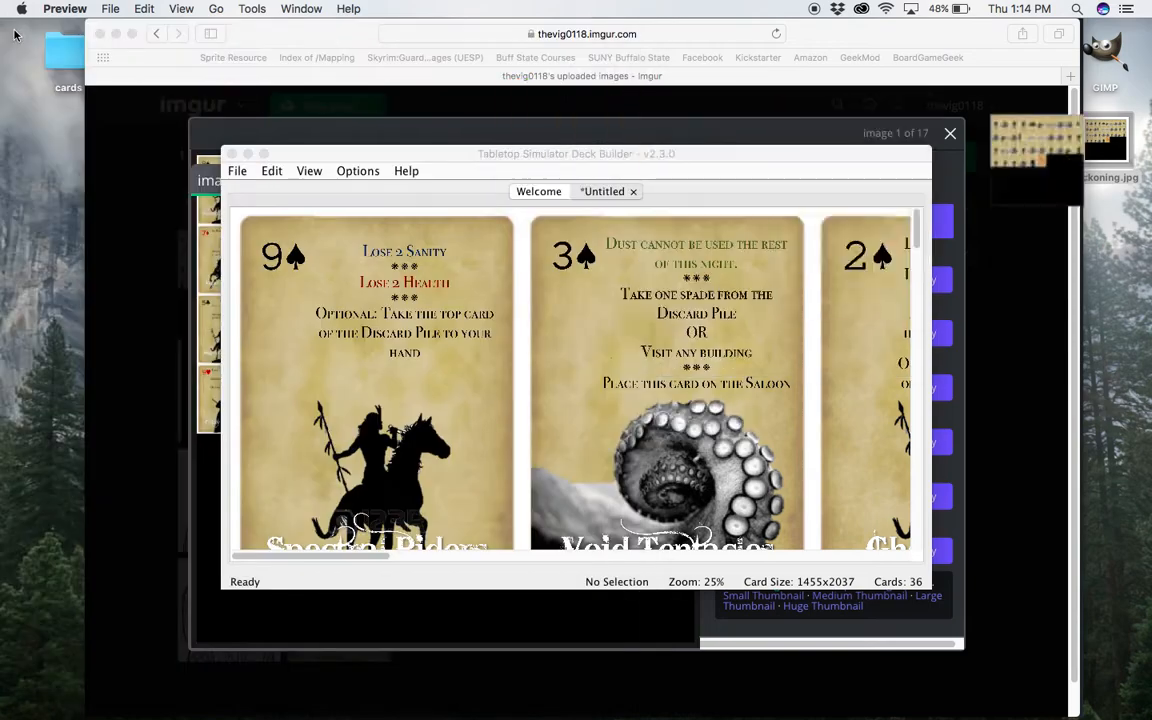
pyautogui.click(231, 155)
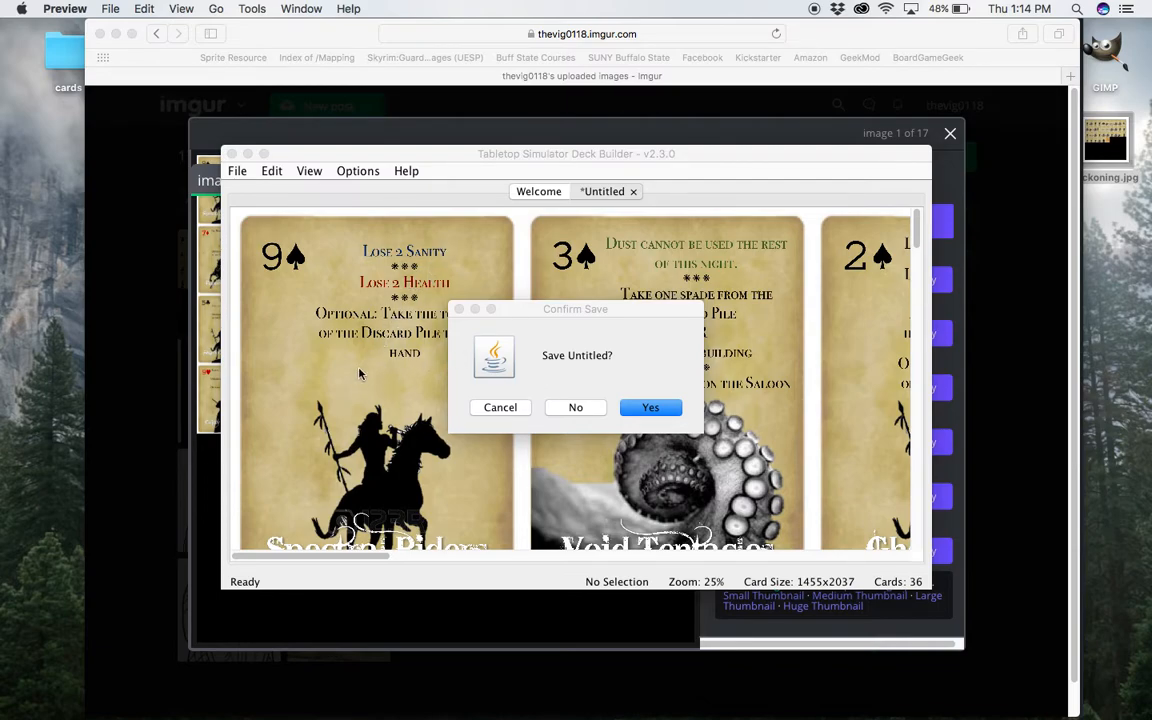
pyautogui.click(576, 408)
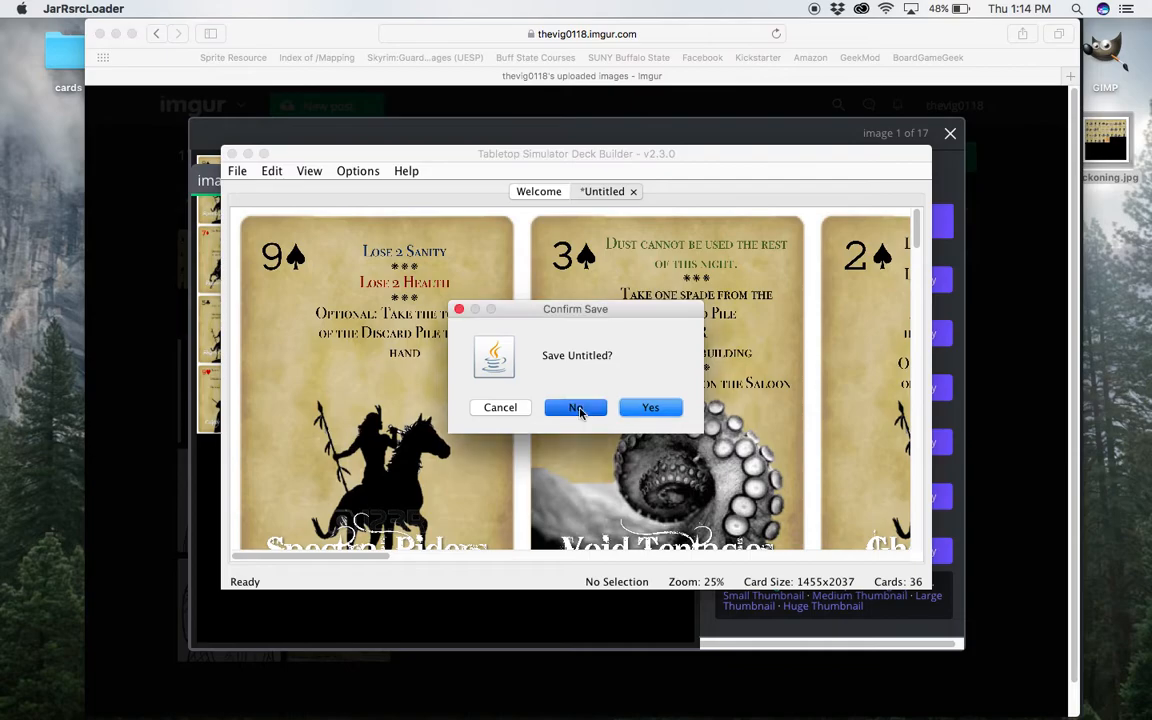
# Close the enlarged image on the Imgur page and open reckoning.jpg from the desktop for viewing.
pyautogui.click(951, 136)
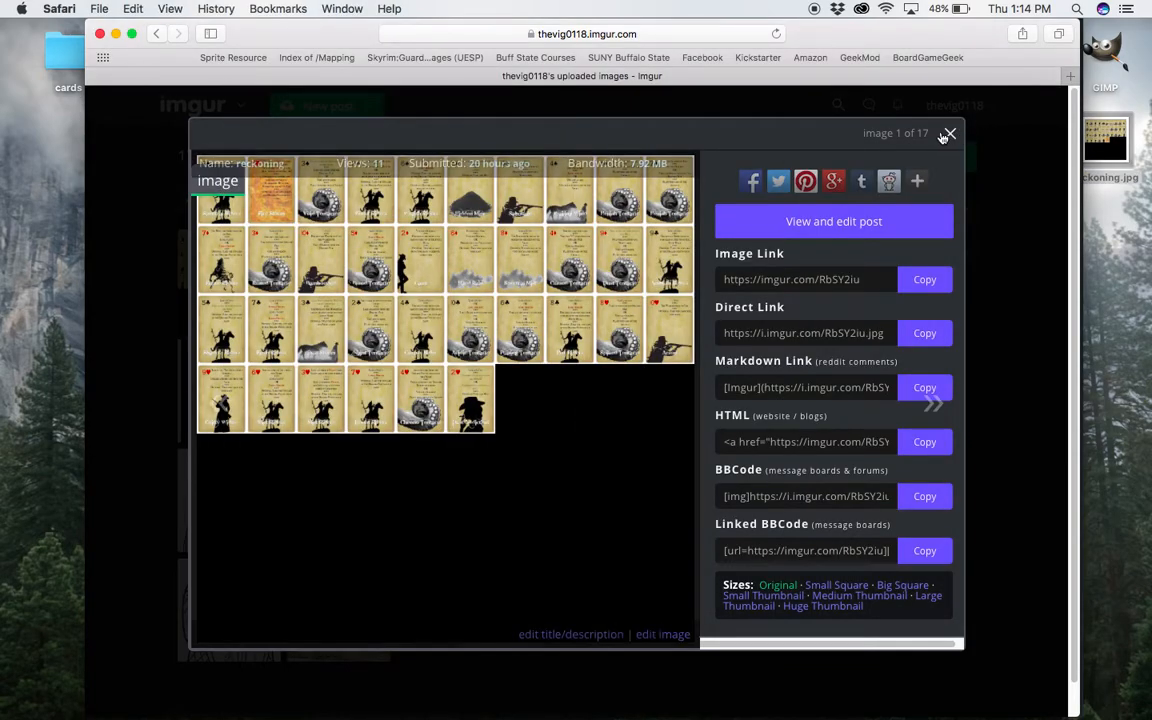
pyautogui.click(950, 135)
pyautogui.click(1112, 140)
pyautogui.doubleClick(1112, 140)
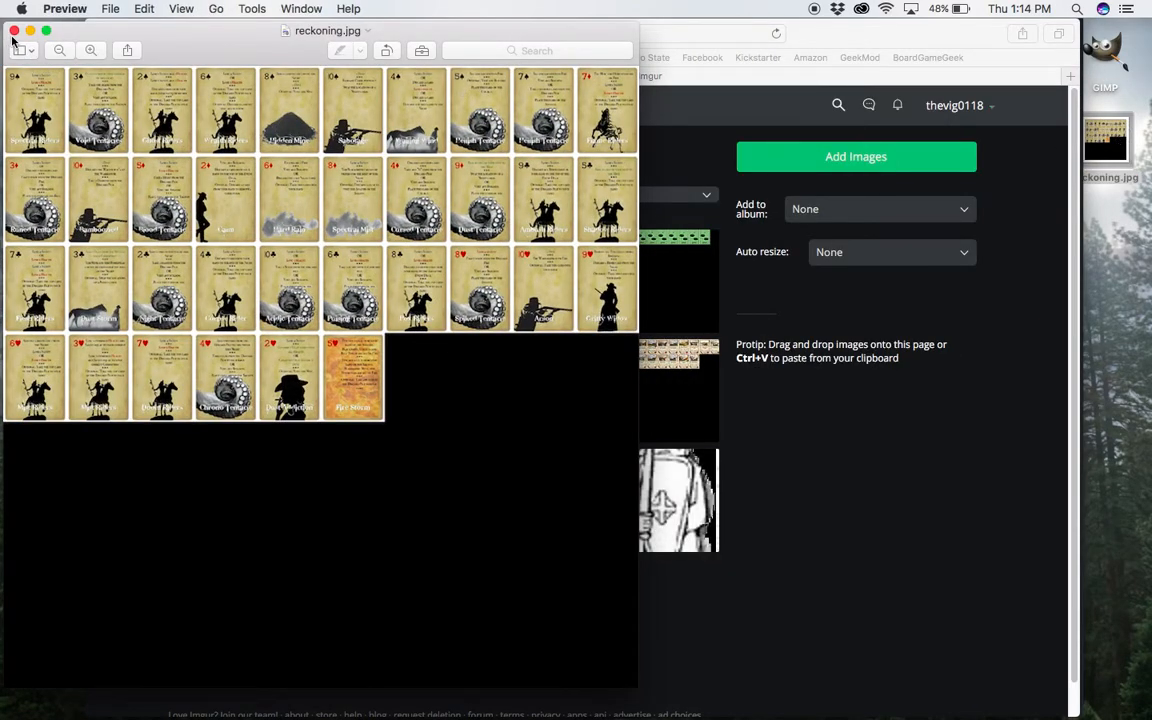
# Close the reckoning.jpg preview and upload reckoning.jpg from the desktop to Imgur as a new post.
pyautogui.click(14, 30)
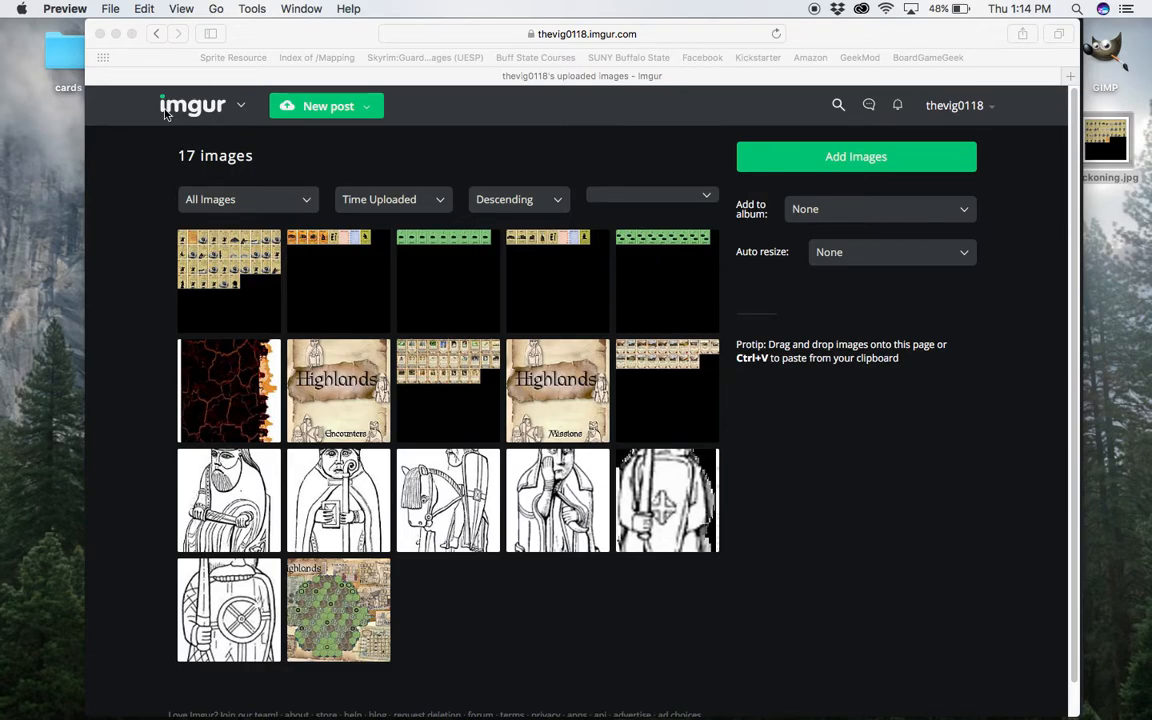
pyautogui.click(351, 107)
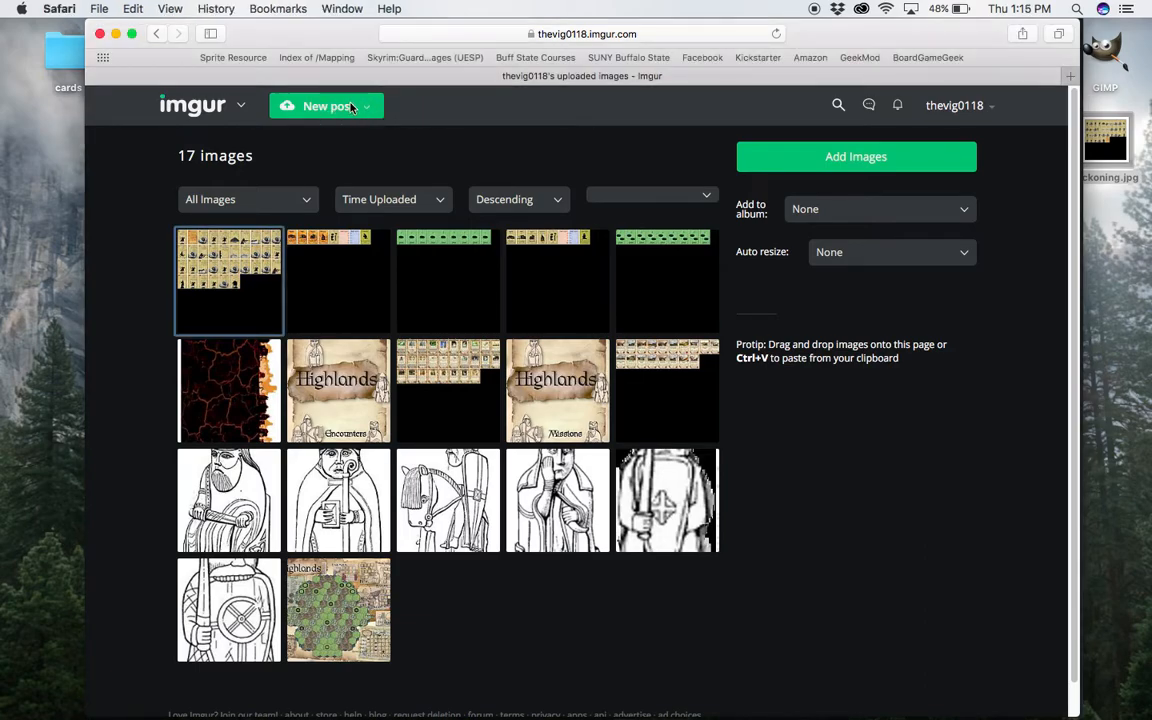
pyautogui.click(351, 107)
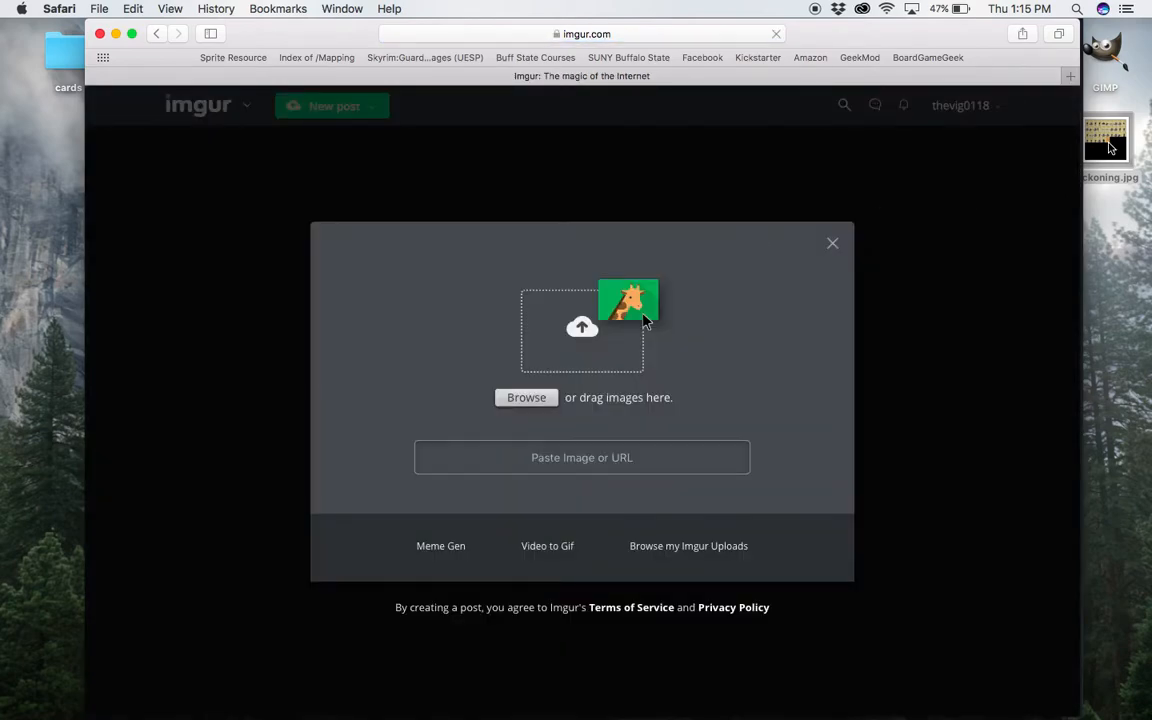
pyautogui.moveTo(1110, 148); pyautogui.dragTo(588, 378)
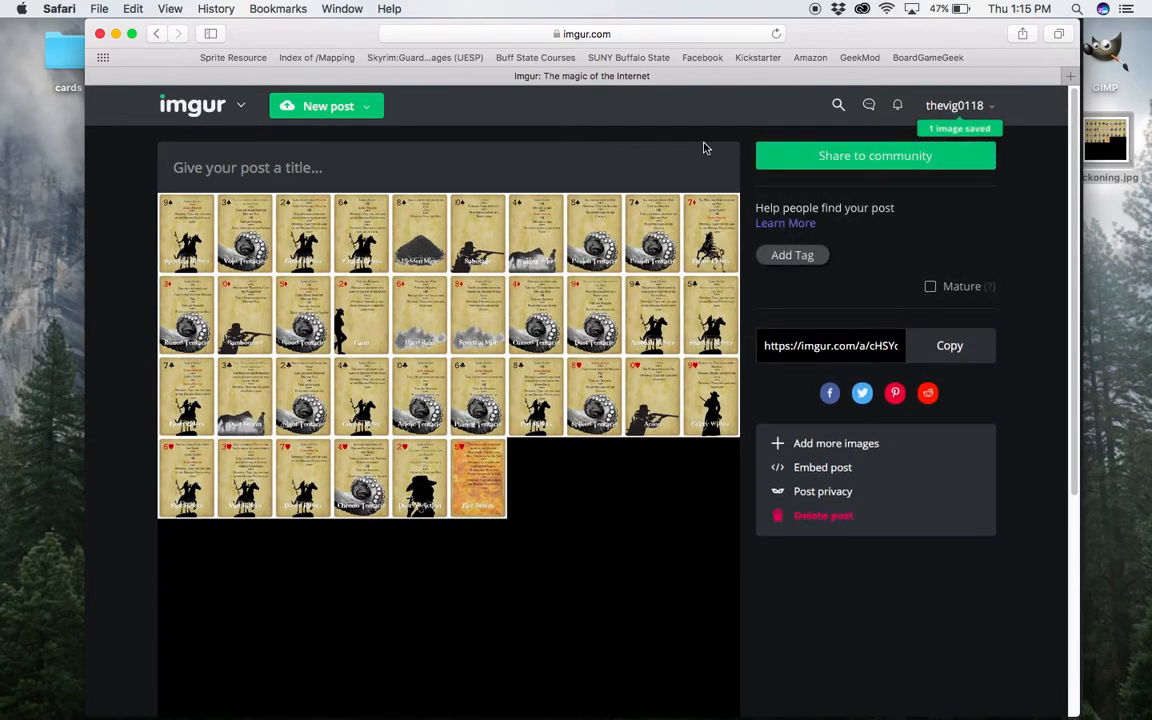
# Copy the direct link of the newly uploaded reckoning image from the account's images and close its details.
pyautogui.moveTo(978, 124)
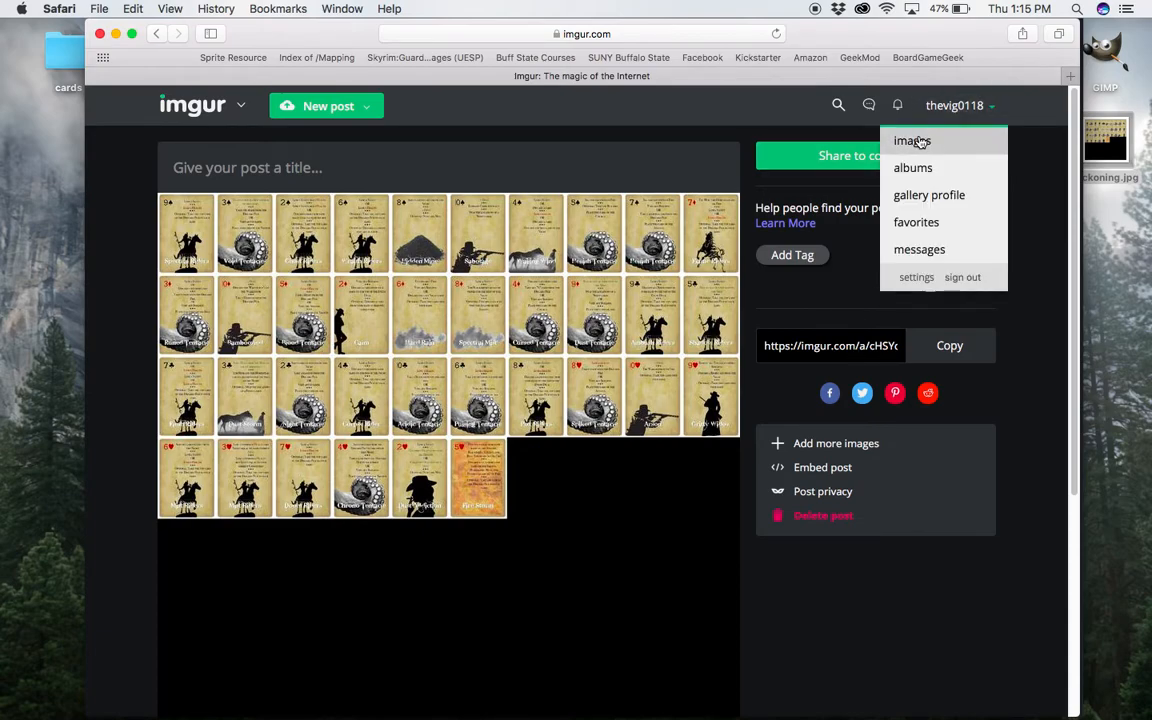
pyautogui.click(914, 141)
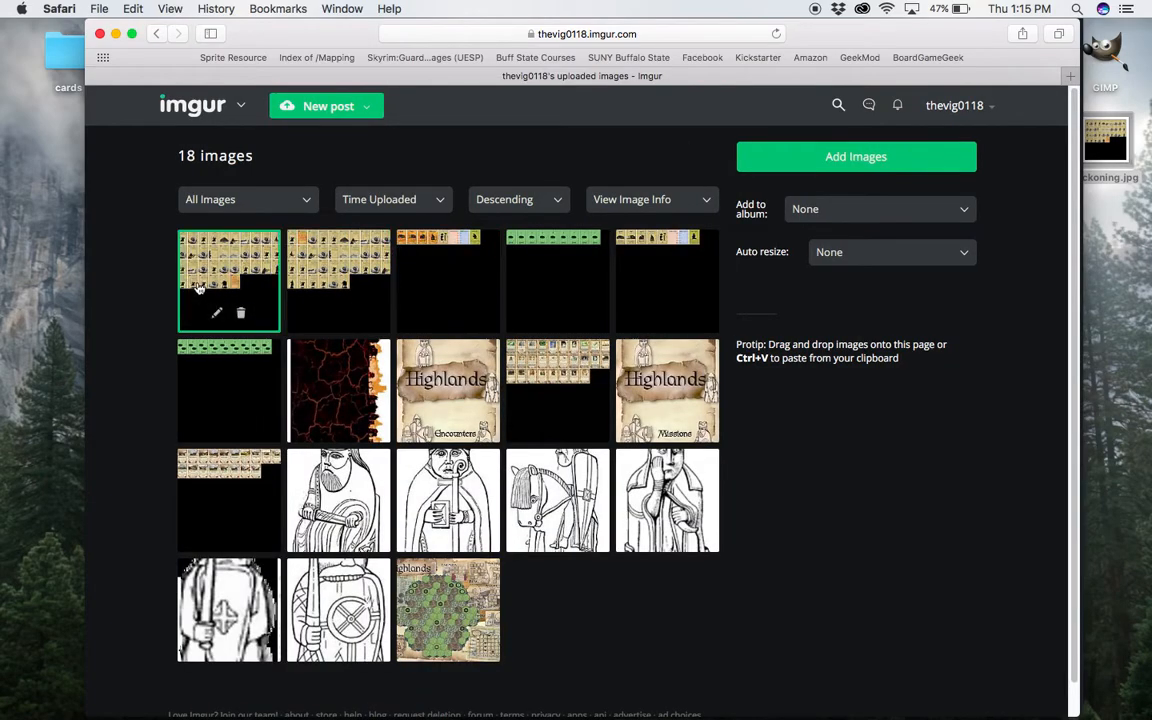
pyautogui.click(228, 268)
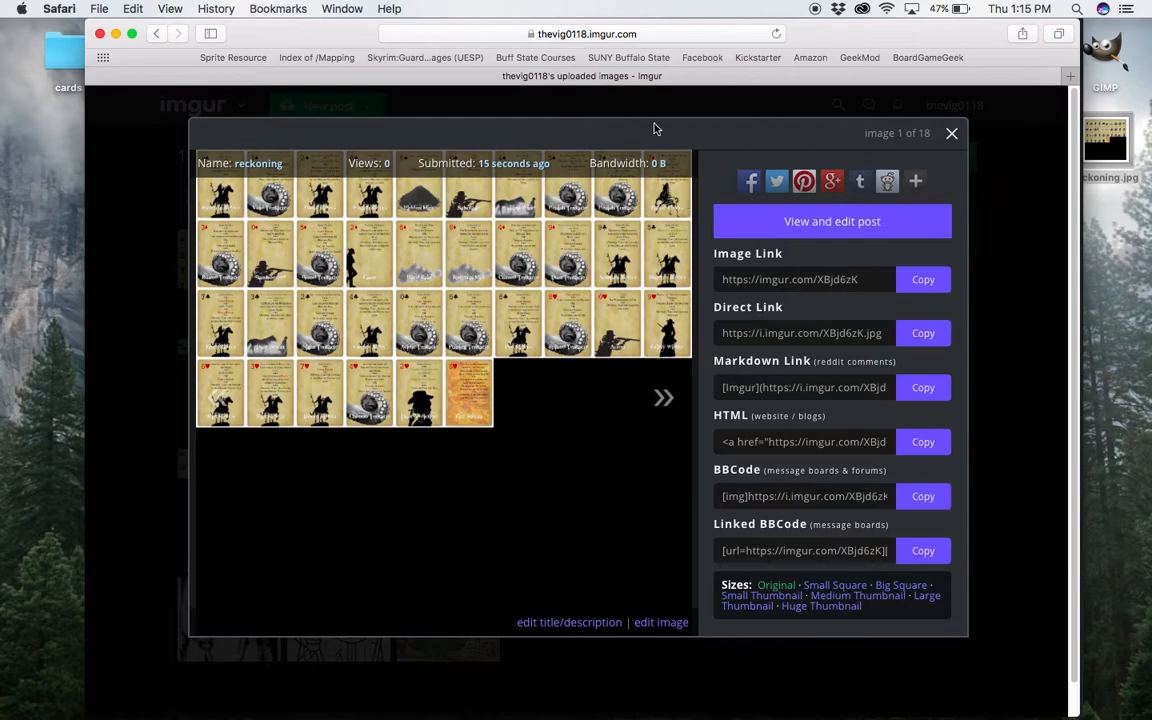
pyautogui.click(922, 335)
pyautogui.click(951, 133)
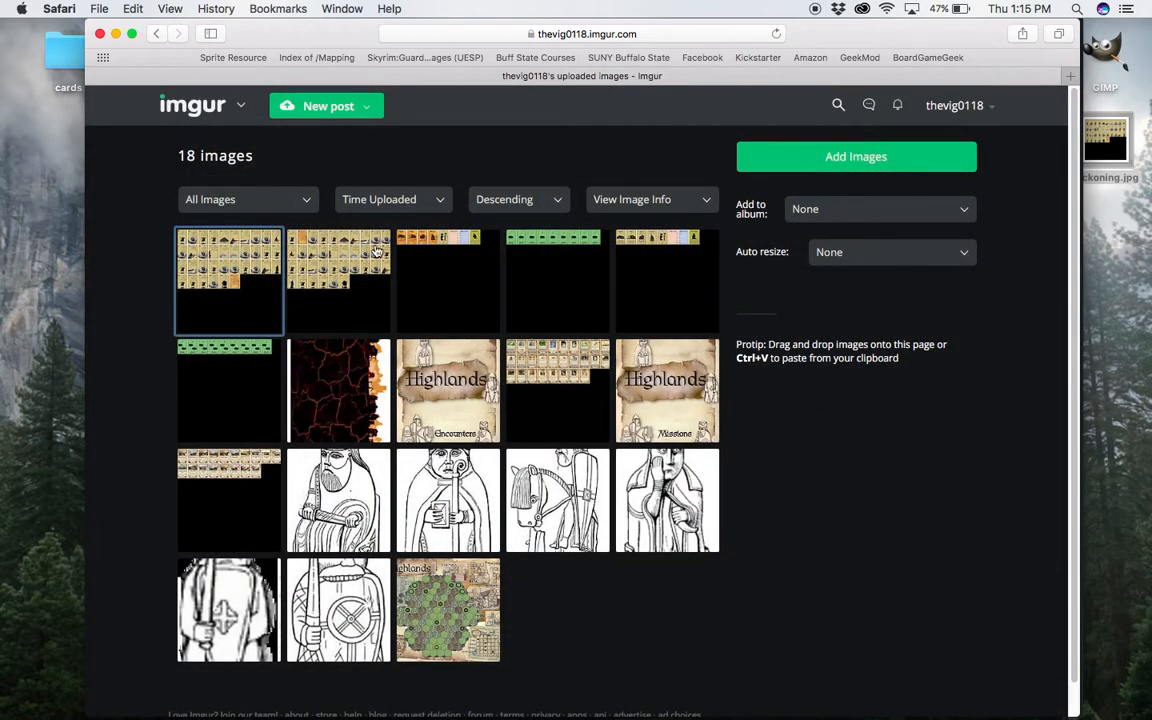
# Upload Slide54.jpg from the cards folder to Imgur as a new post, and close the folder window.
pyautogui.click(310, 107)
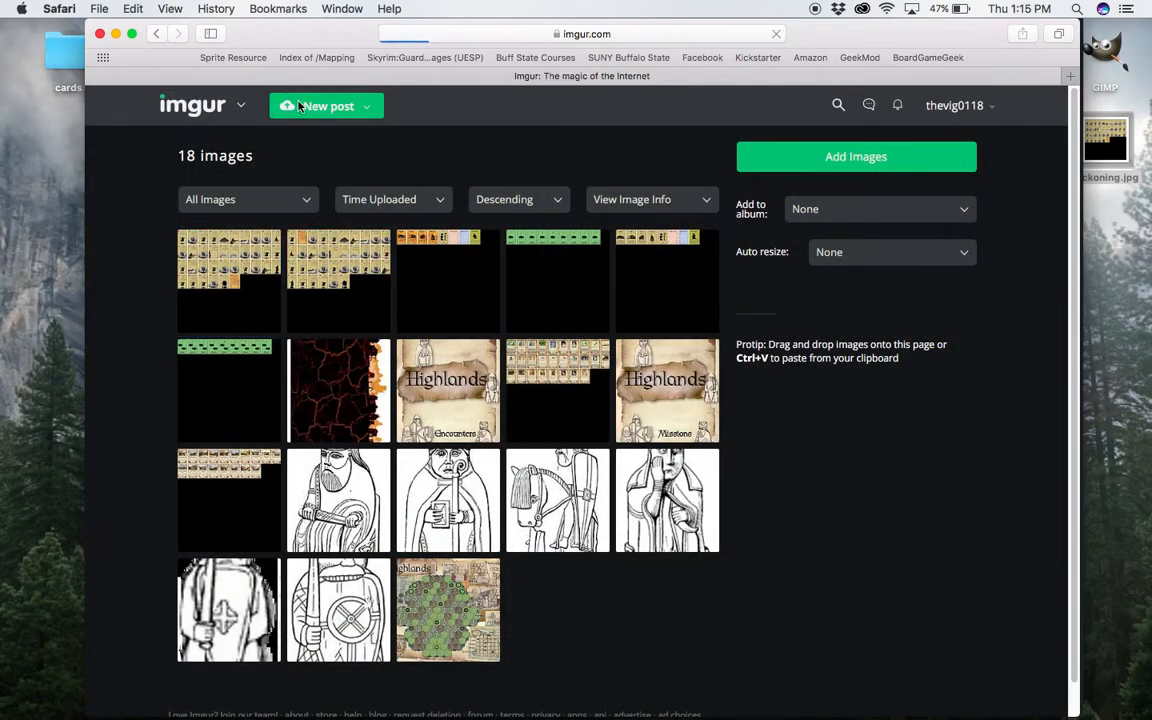
pyautogui.click(60, 55)
pyautogui.doubleClick(60, 55)
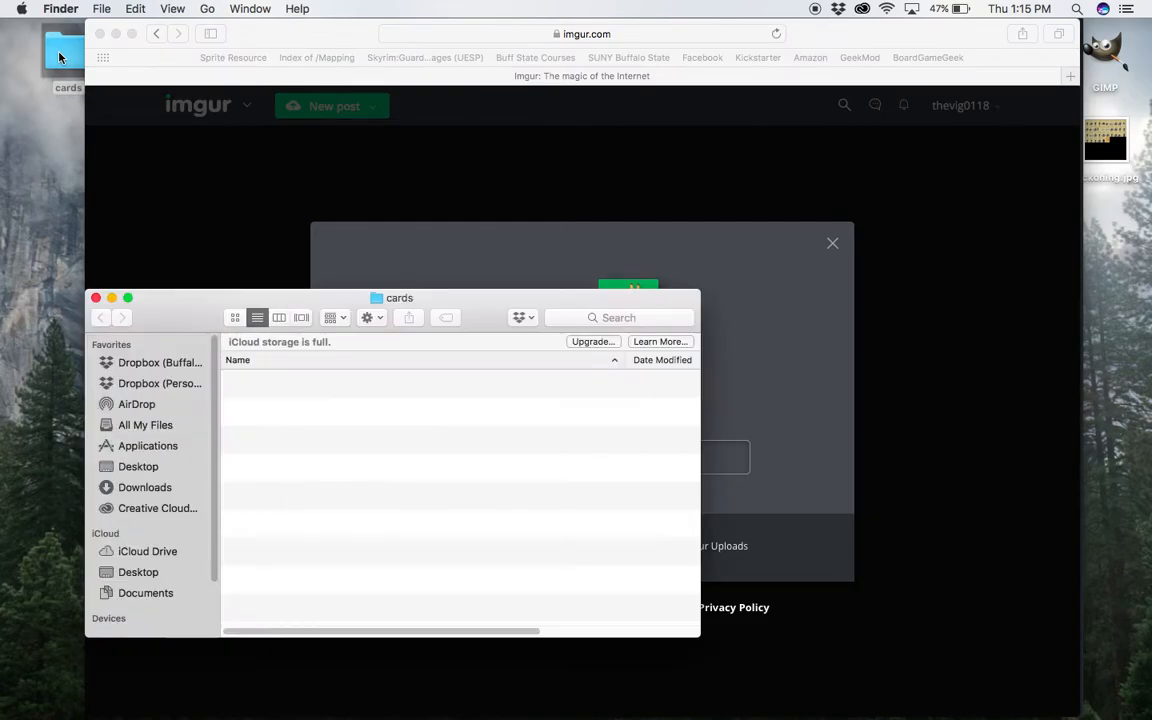
pyautogui.scroll(-3, 330, 510)
pyautogui.scroll(-3, 331, 515)
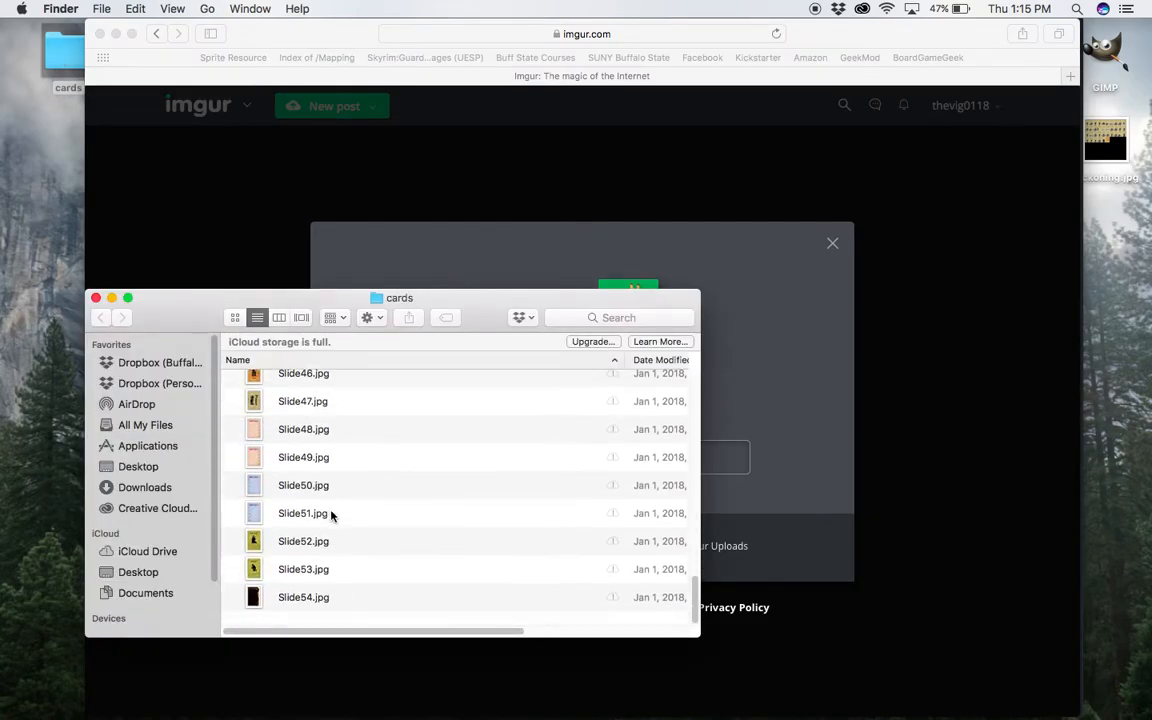
pyautogui.moveTo(303, 614); pyautogui.dragTo(795, 386)
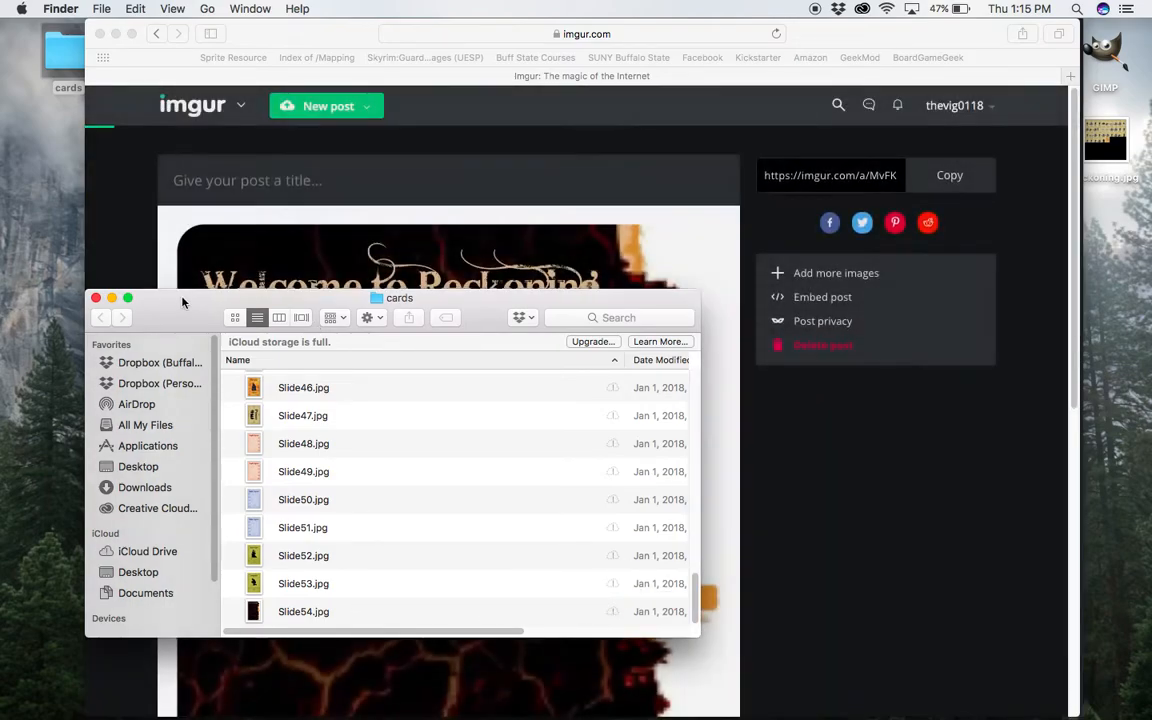
pyautogui.click(96, 298)
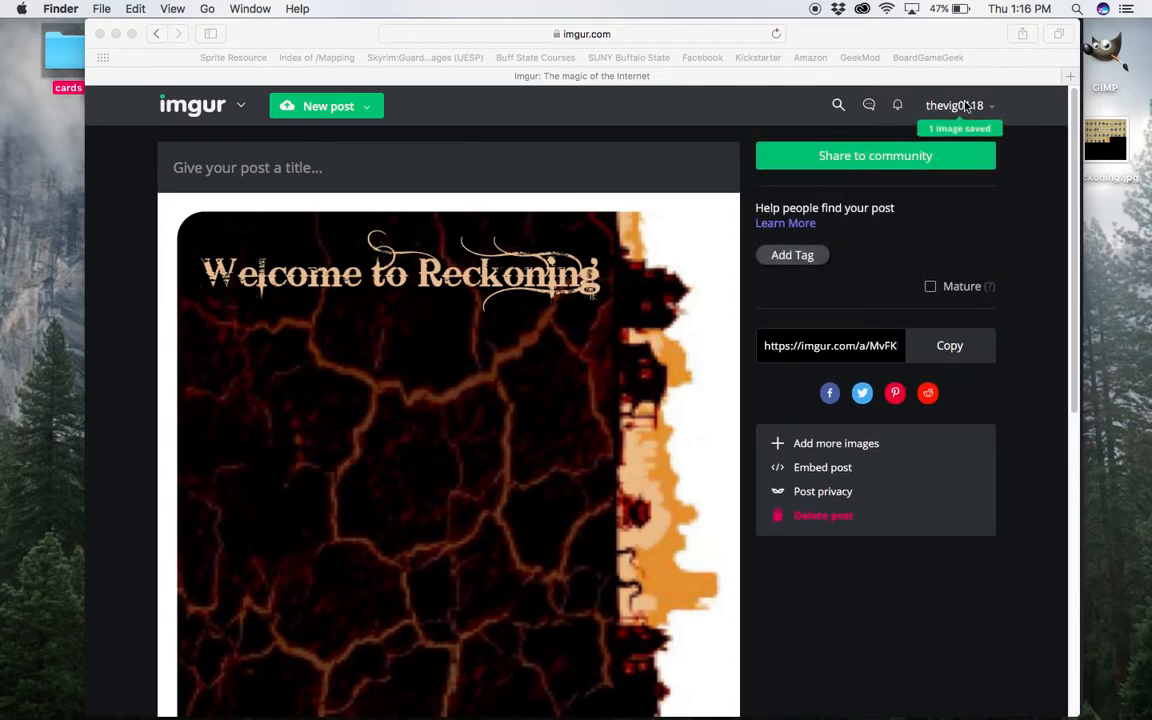
# Open the account's uploaded images and display the details and links of the Slide54 image.
pyautogui.click(967, 110)
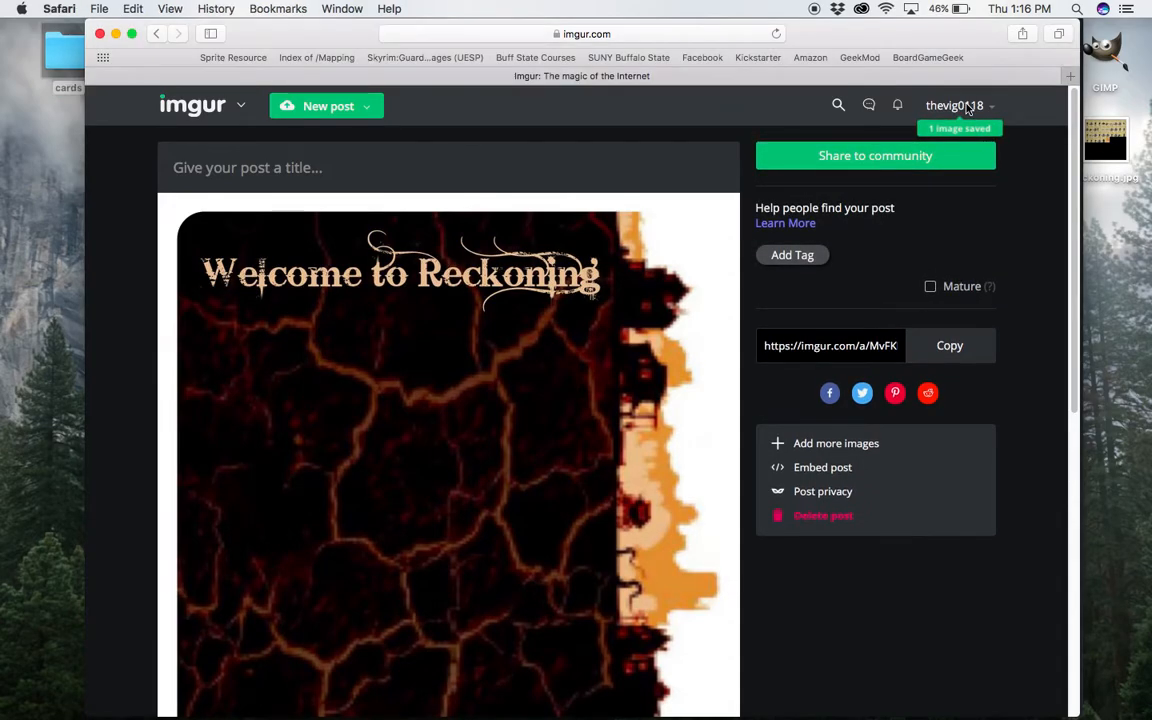
pyautogui.moveTo(962, 106)
pyautogui.click(941, 146)
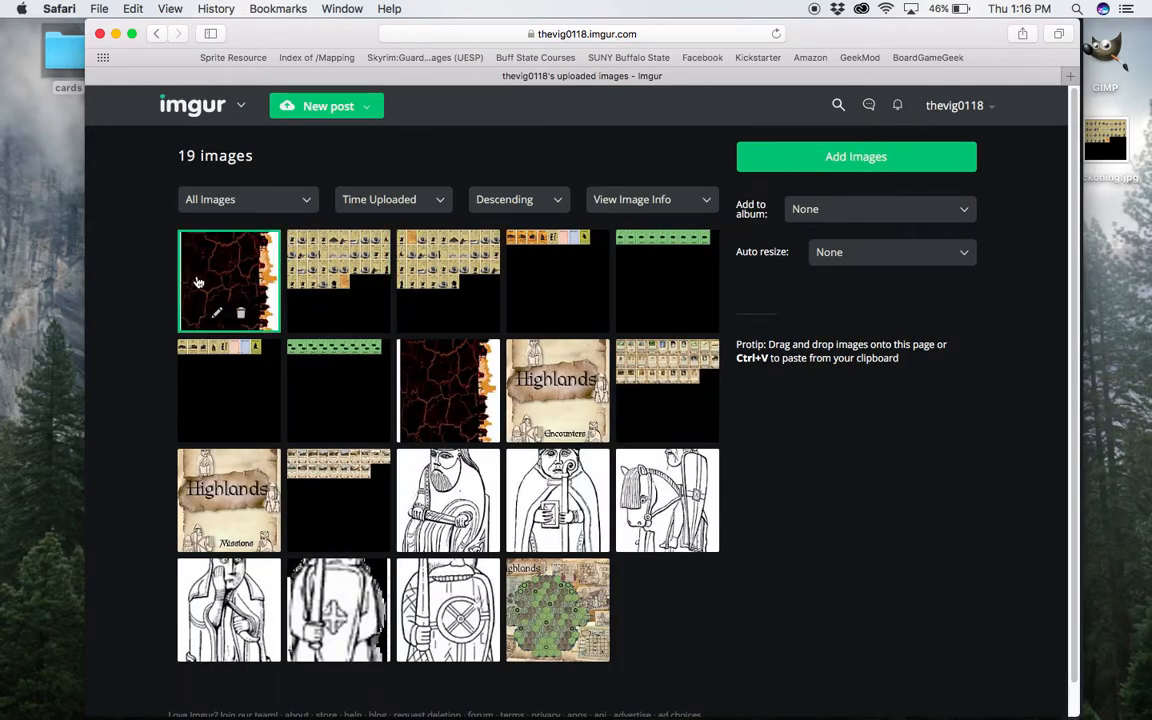
pyautogui.click(198, 283)
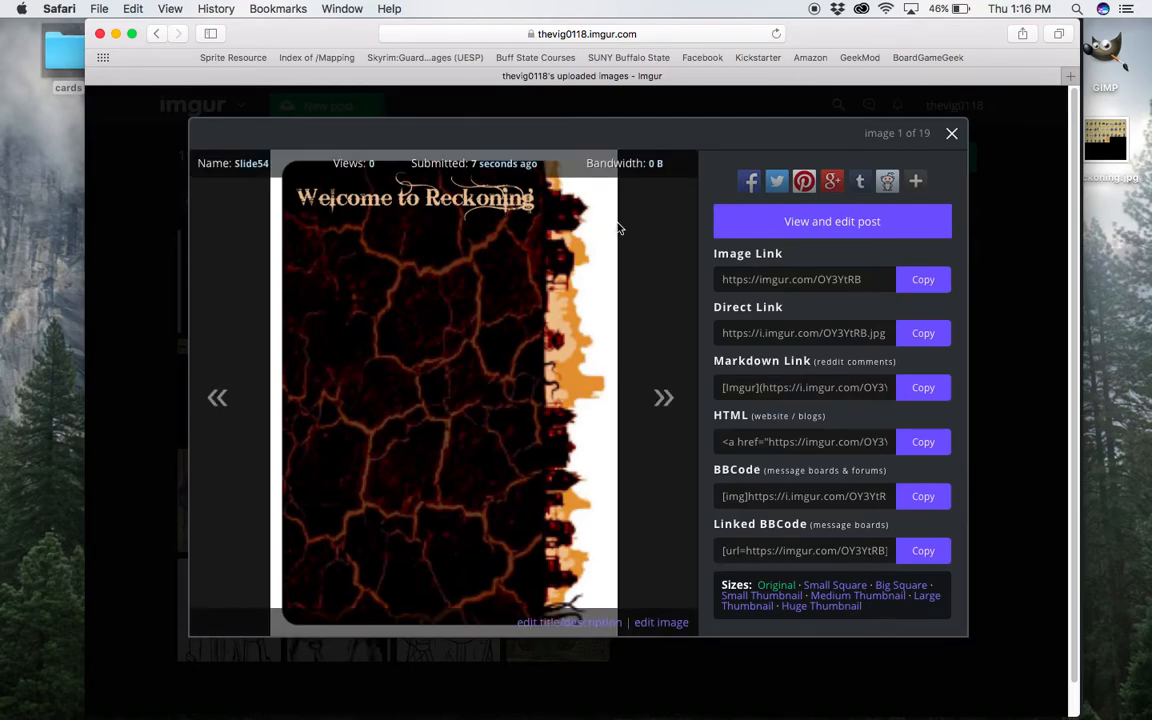
# Switch to Tabletop Simulator, create a new game, and close the game selection to leave an empty table.
pyautogui.hotkey('ctrl', 'Up')
pyautogui.click(638, 52)
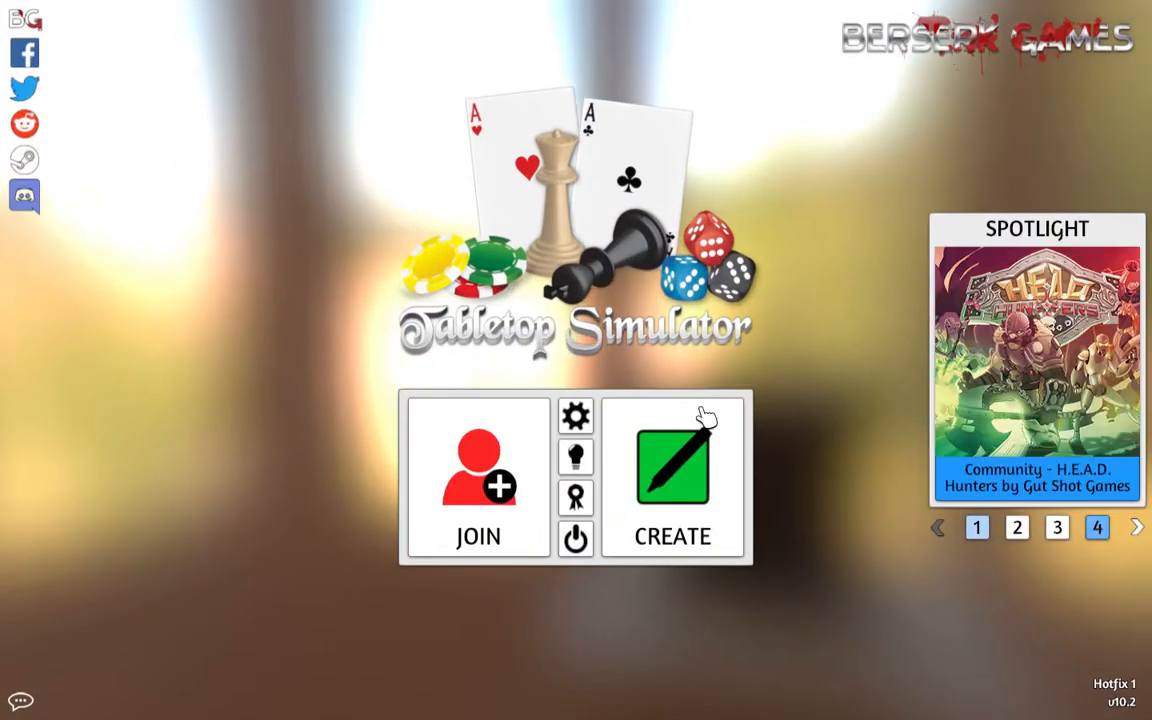
pyautogui.click(690, 485)
pyautogui.click(468, 325)
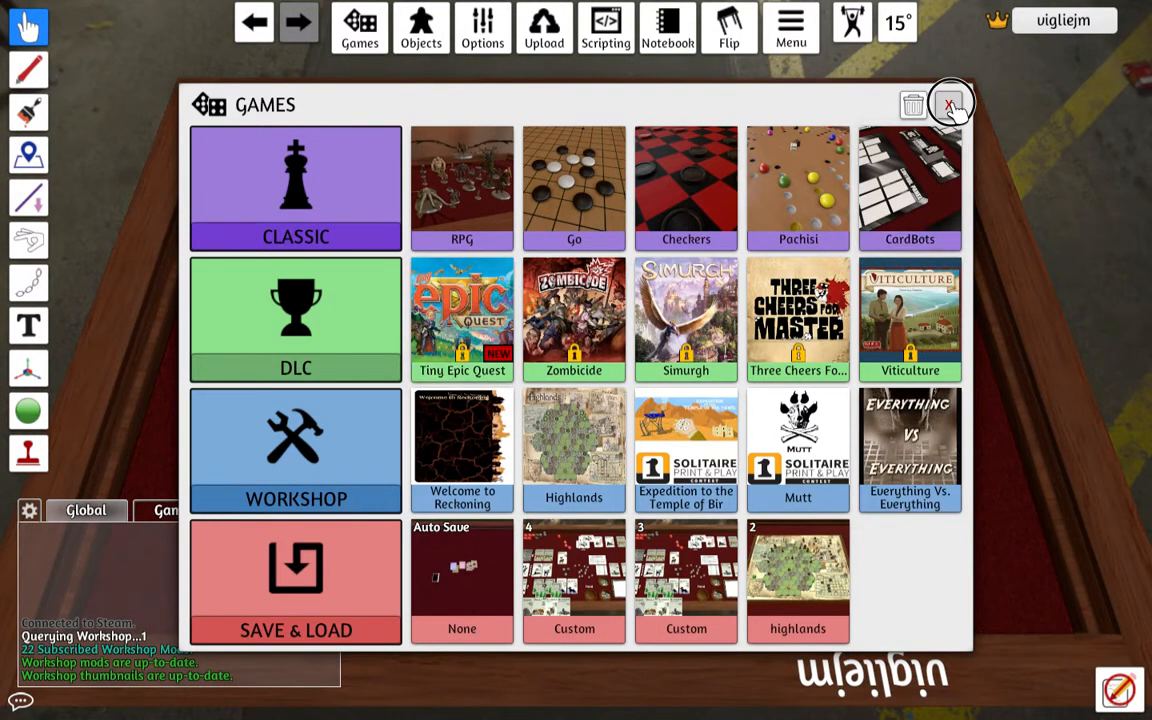
pyautogui.click(950, 105)
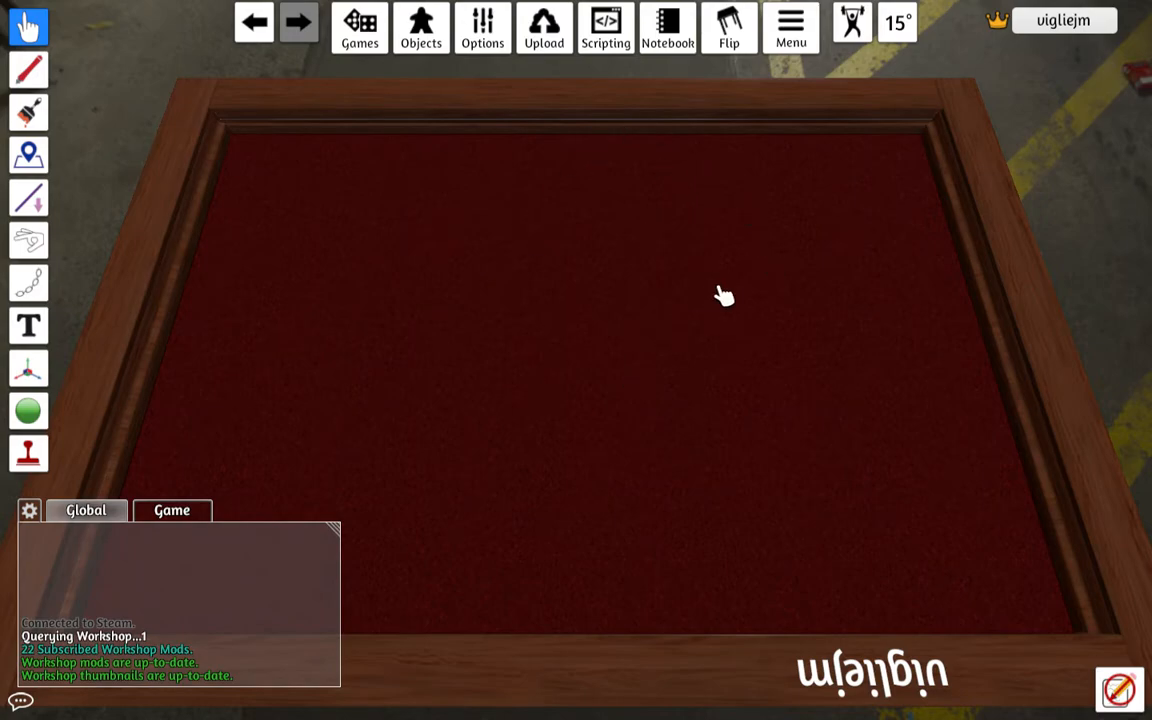
# Look over the available table types and close the selection without changing the table.
pyautogui.moveTo(424, 38)
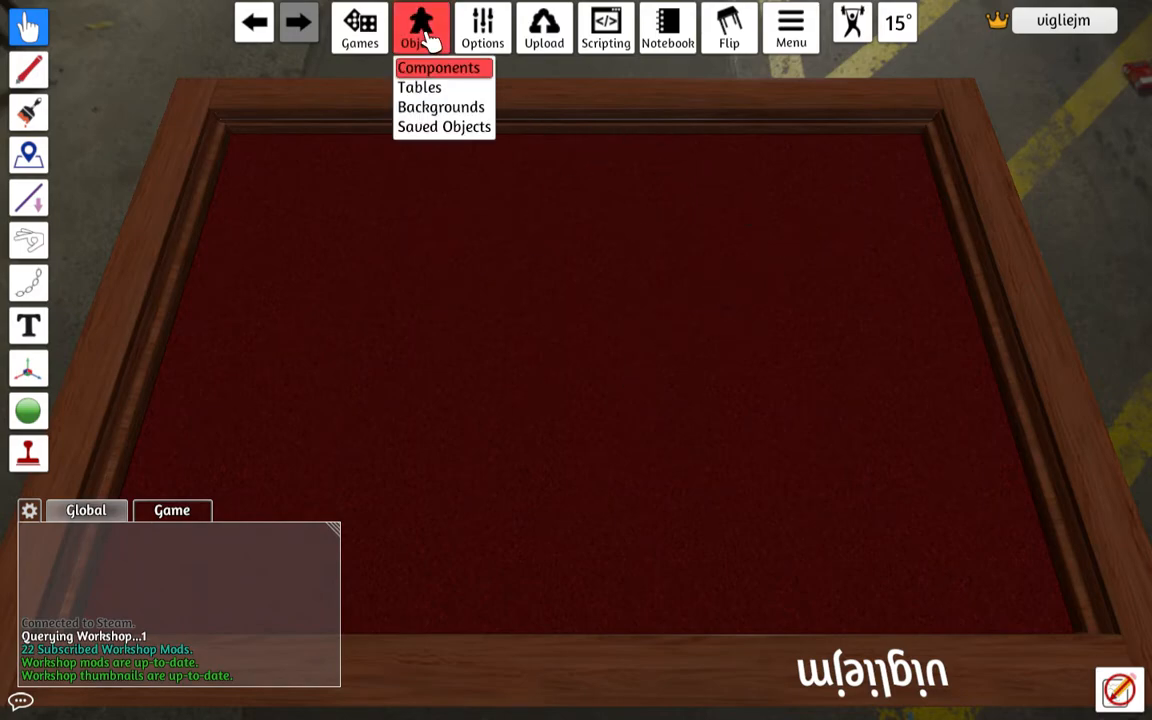
pyautogui.click(430, 87)
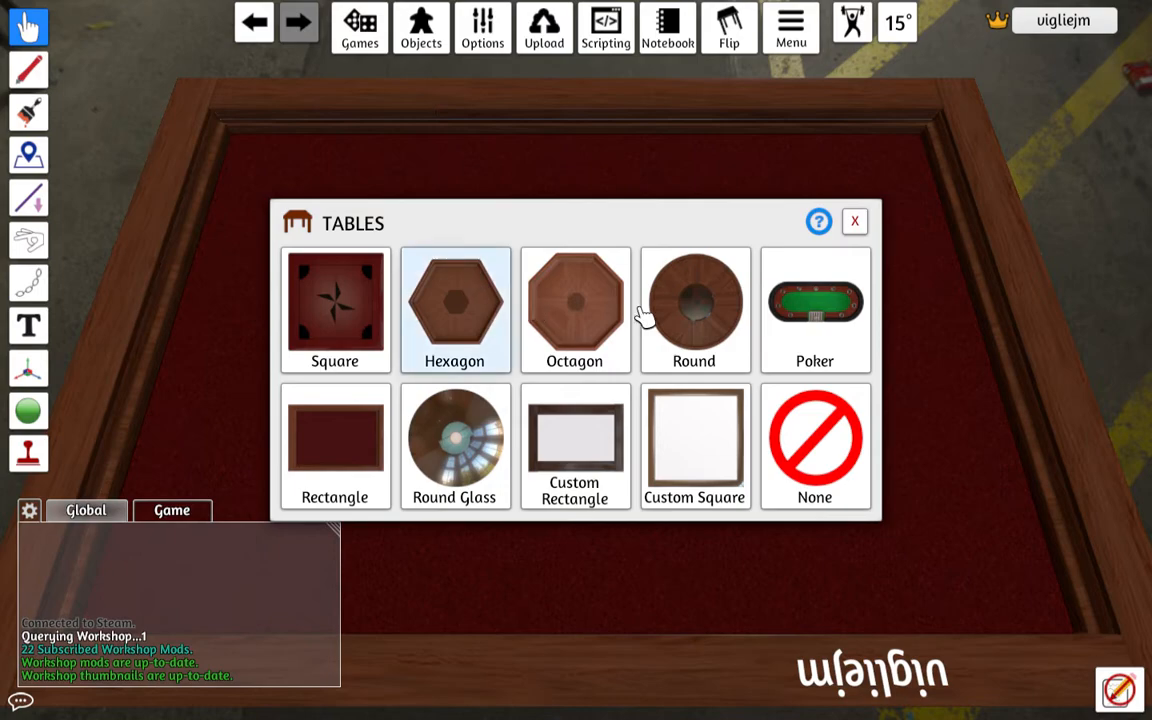
pyautogui.click(856, 223)
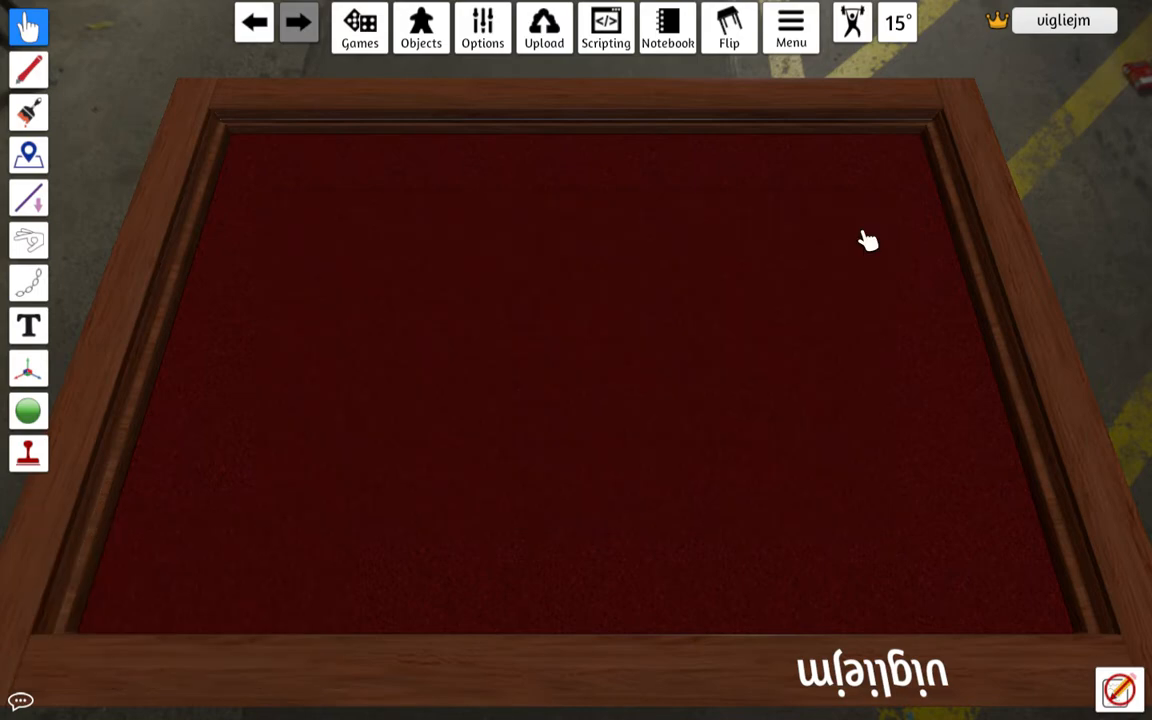
pyautogui.moveTo(435, 23)
pyautogui.click(432, 67)
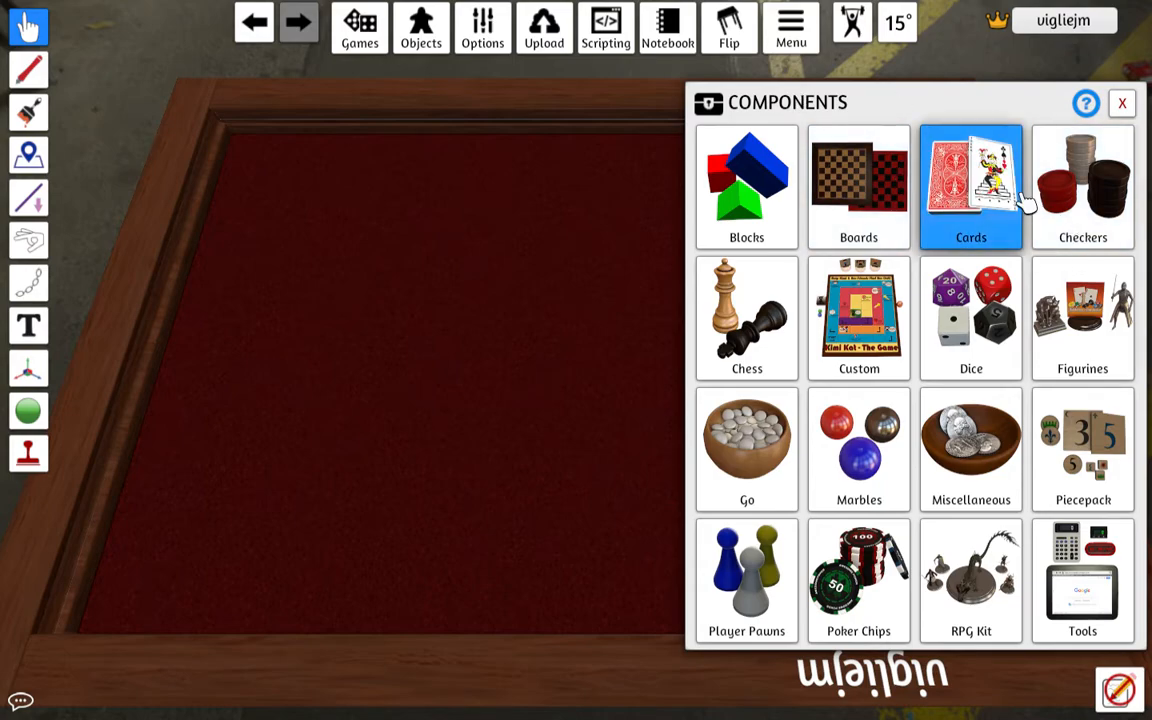
pyautogui.click(965, 186)
pyautogui.click(871, 187)
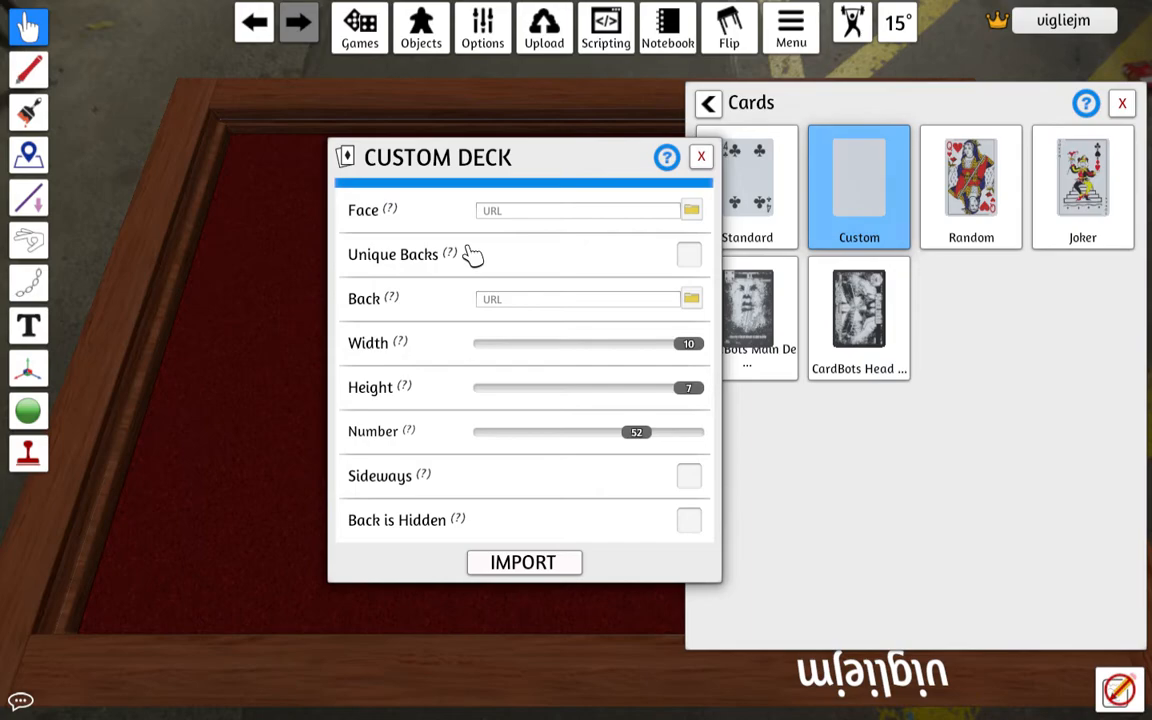
pyautogui.click(503, 216)
pyautogui.hotkey('ctrl', 'v')
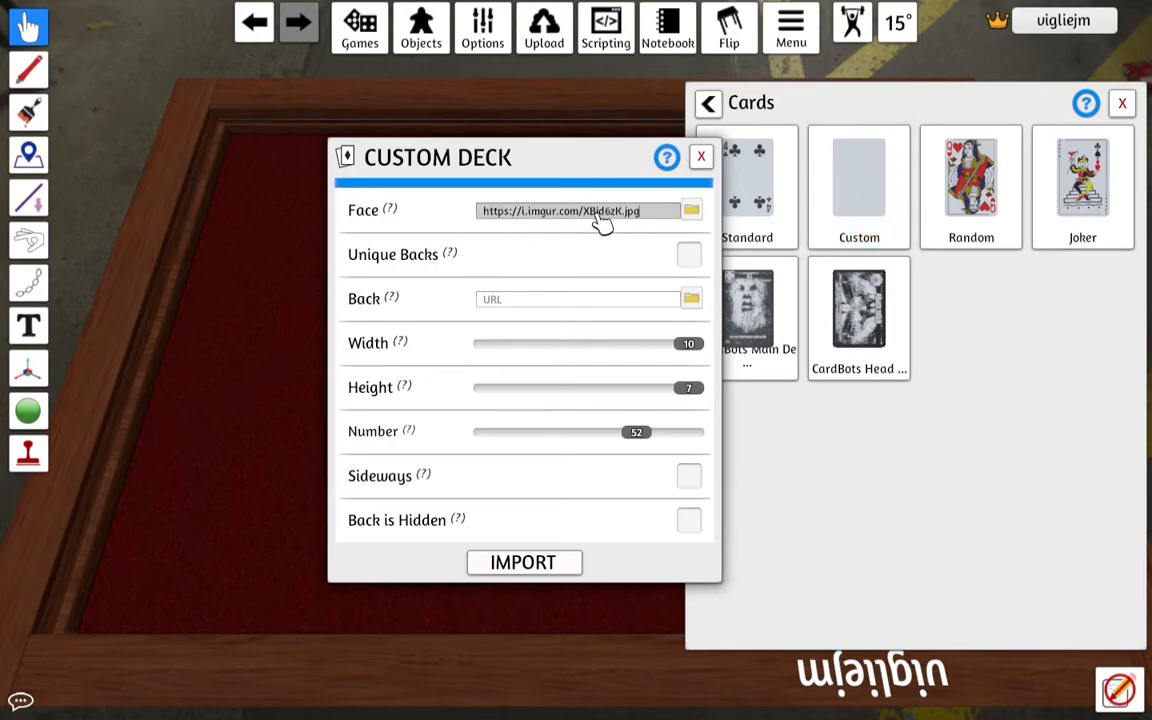
pyautogui.hotkey('ctrl', 'Up')
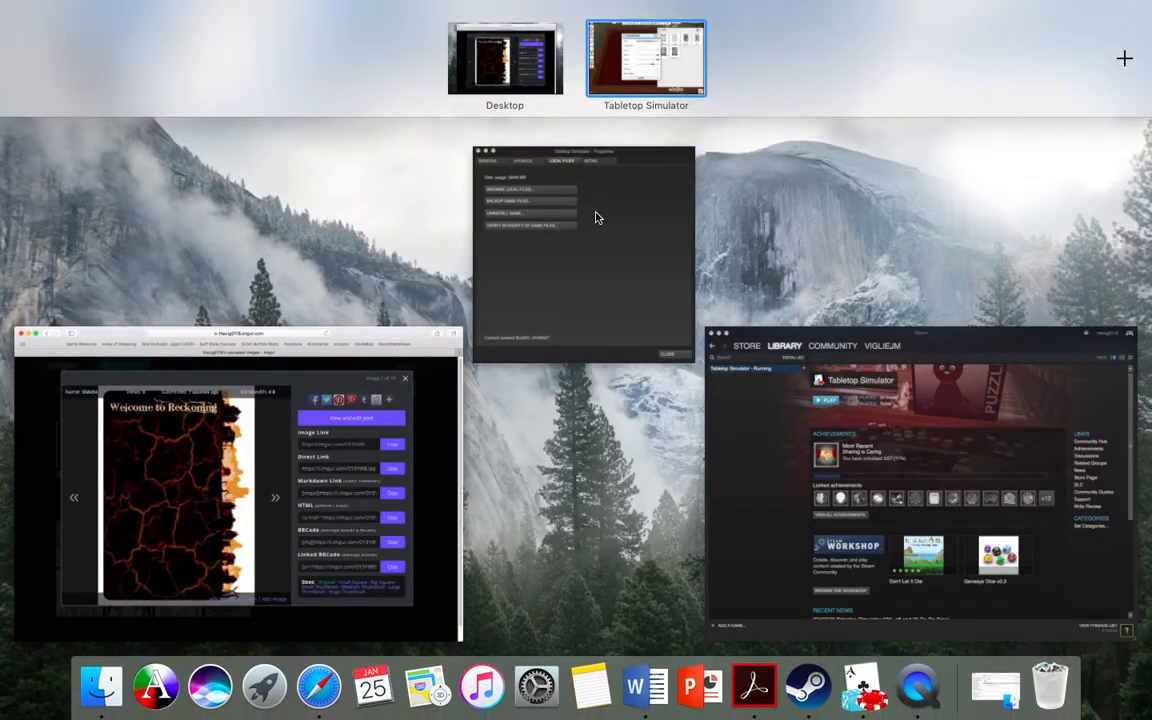
pyautogui.click(199, 499)
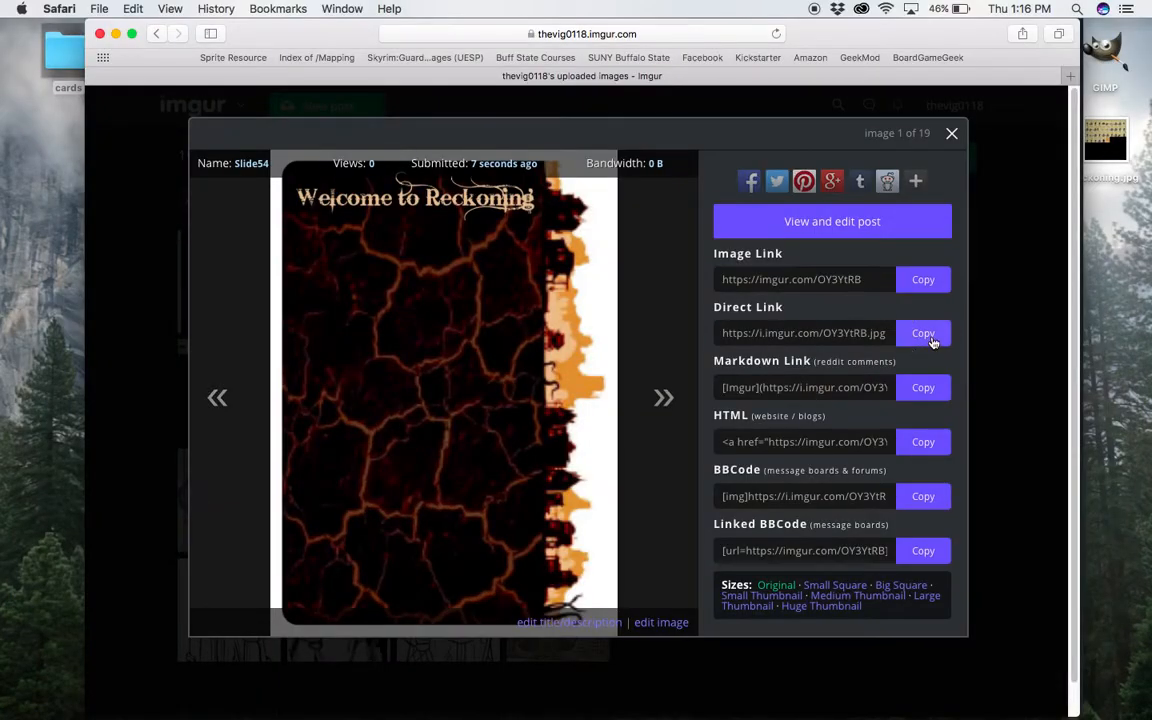
pyautogui.hotkey('ctrl', 'Up')
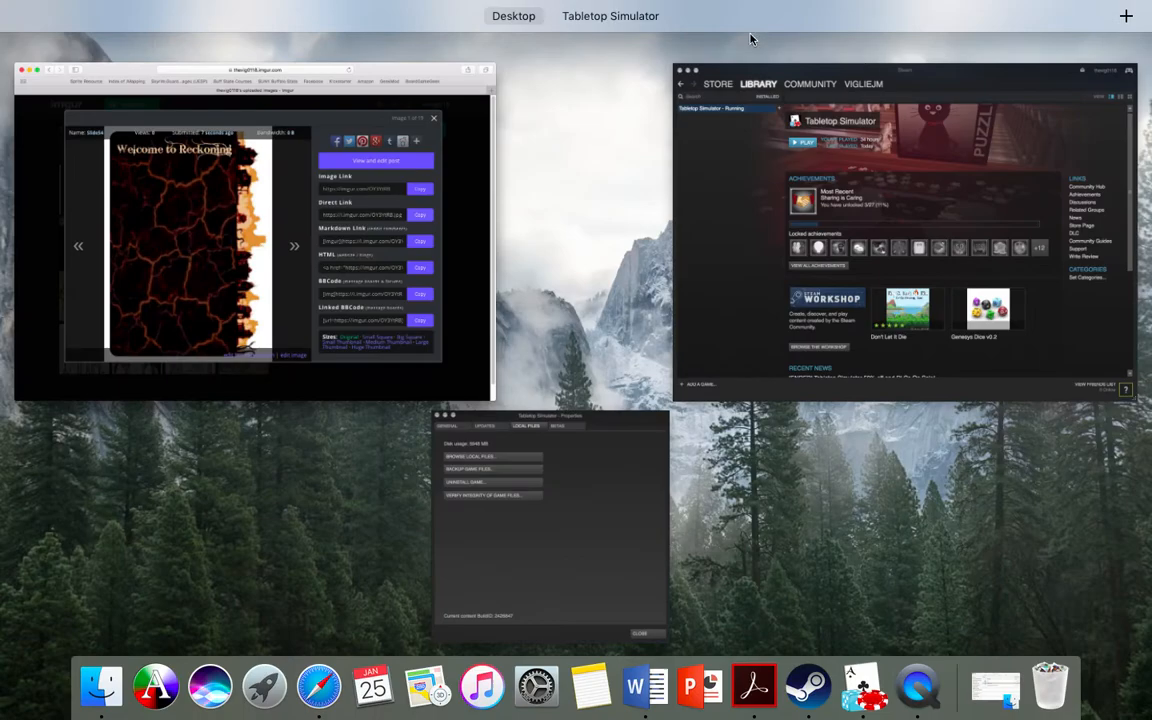
pyautogui.click(640, 55)
pyautogui.click(519, 309)
pyautogui.press('super+v')
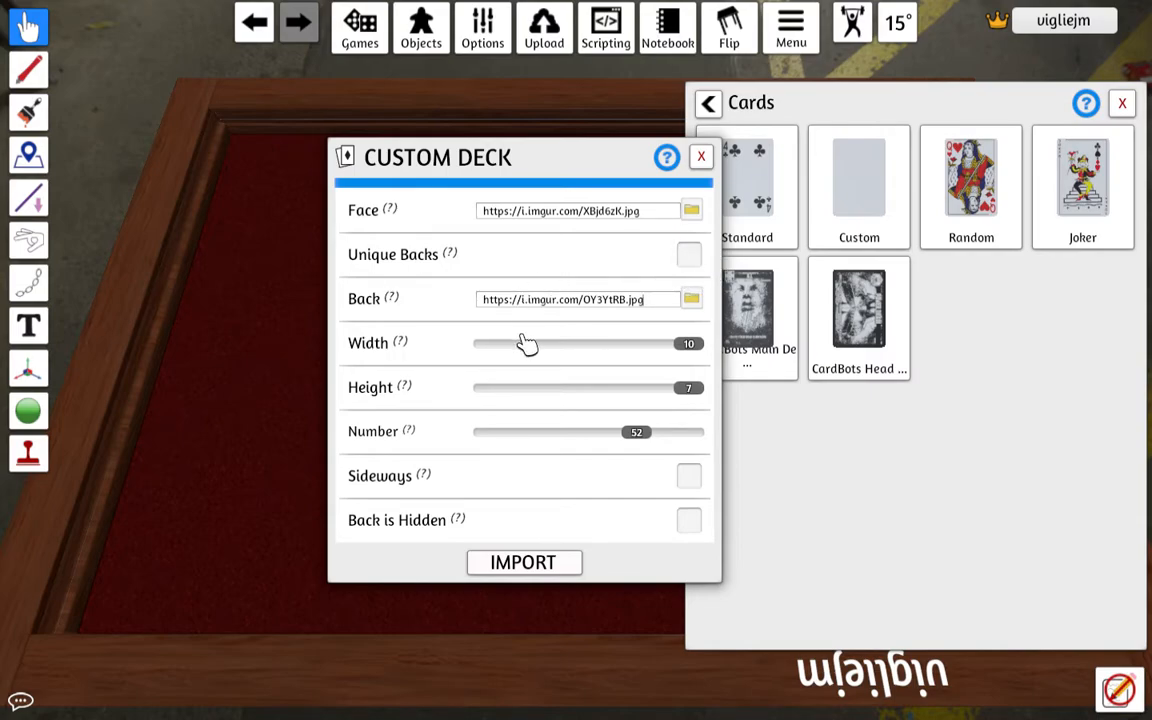
pyautogui.click(1122, 103)
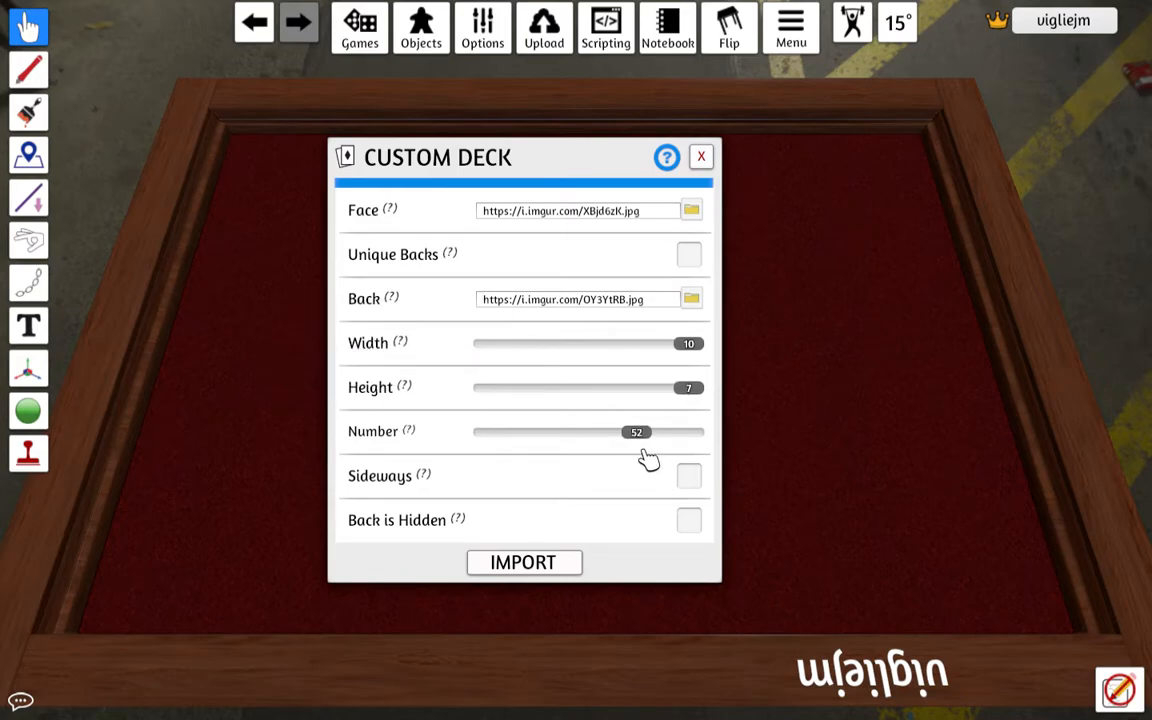
# Examine the reckoning sheet on Imgur to check its card layout and number of cards, and return to Tabletop Simulator.
pyautogui.hotkey('ctrl', 'Up')
pyautogui.click(285, 455)
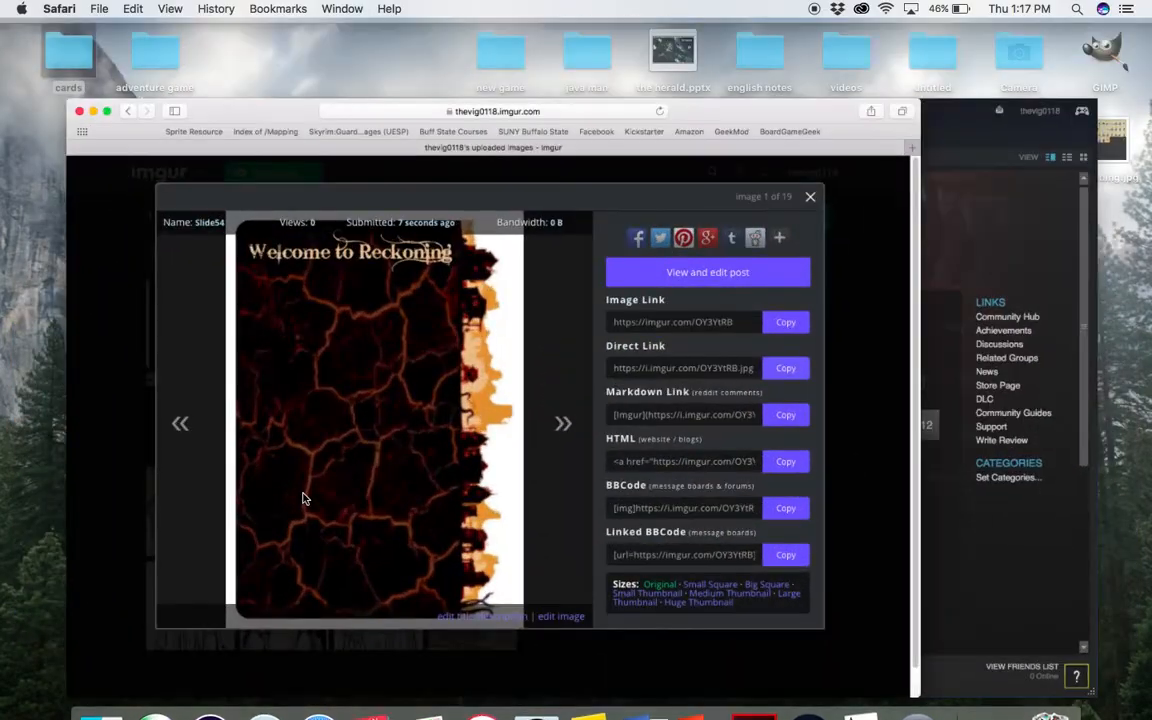
pyautogui.click(951, 133)
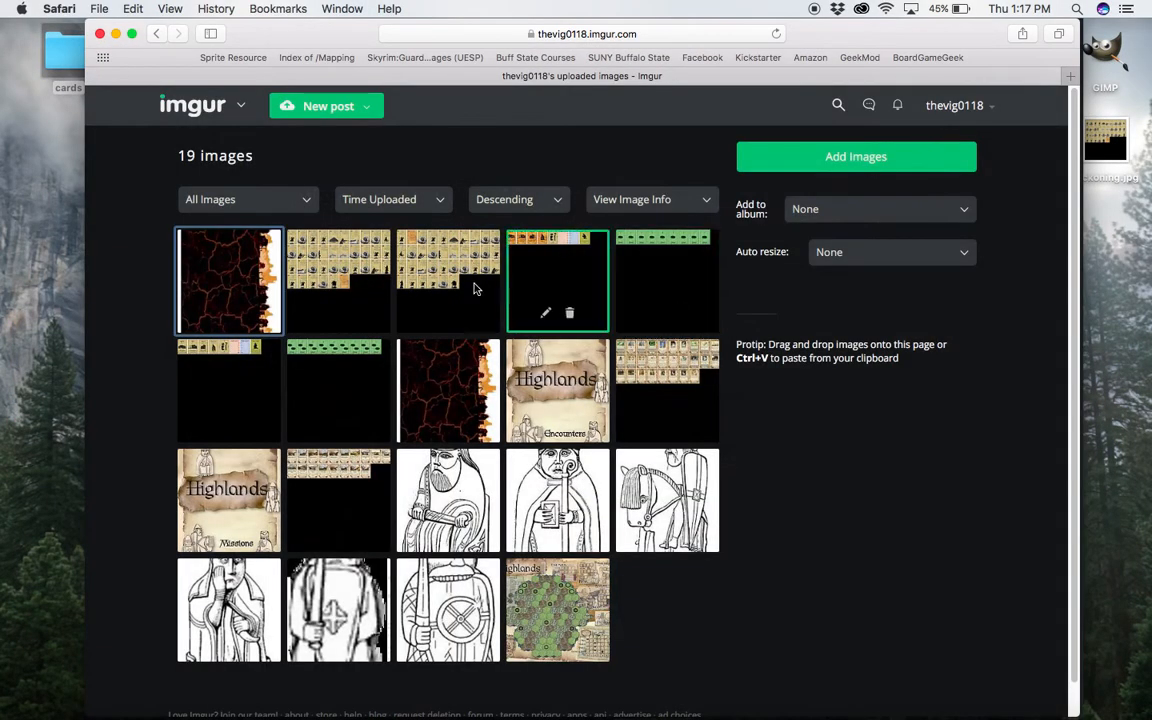
pyautogui.click(342, 266)
pyautogui.moveTo(374, 254)
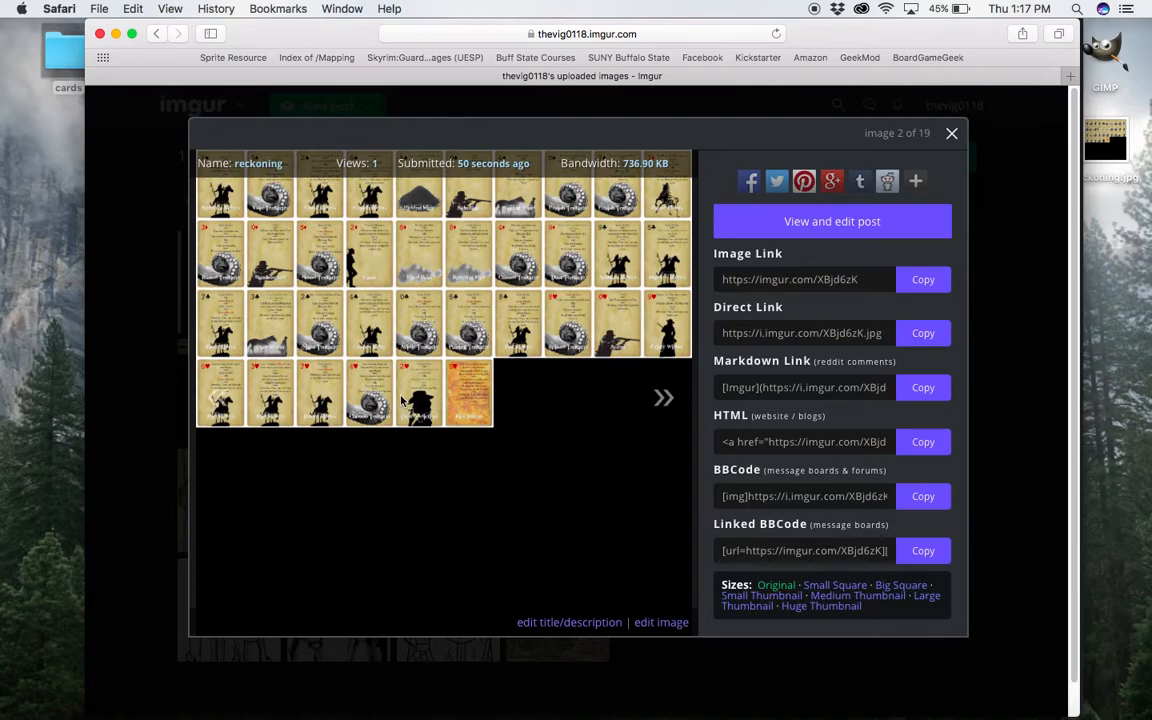
pyautogui.hotkey('ctrl', 'Up')
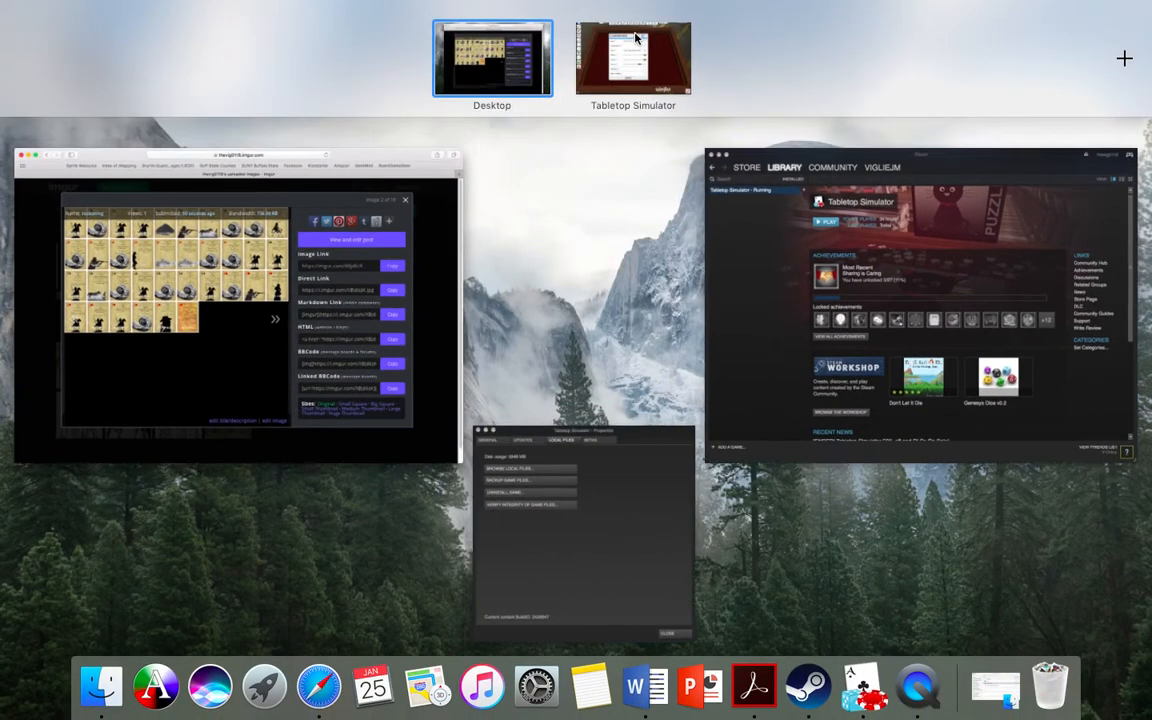
pyautogui.click(636, 45)
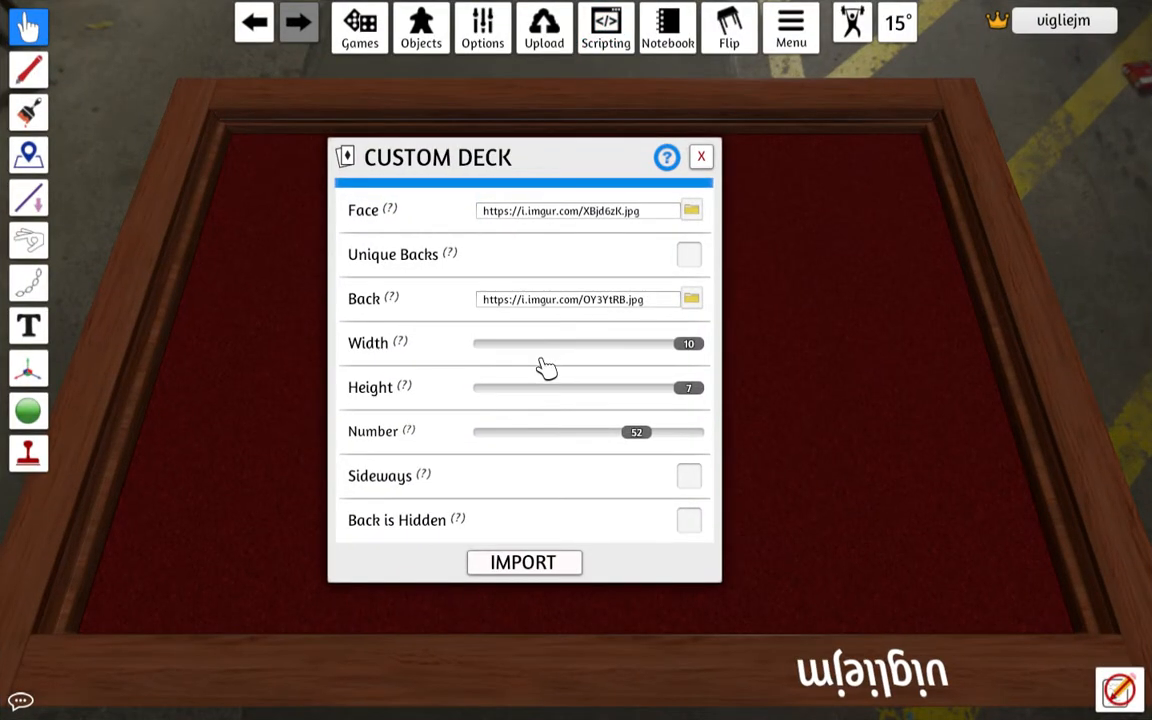
# Set the custom deck's number of cards to 36 and check the rows of the reckoning sheet on Imgur.
pyautogui.moveTo(635, 434); pyautogui.dragTo(585, 450)
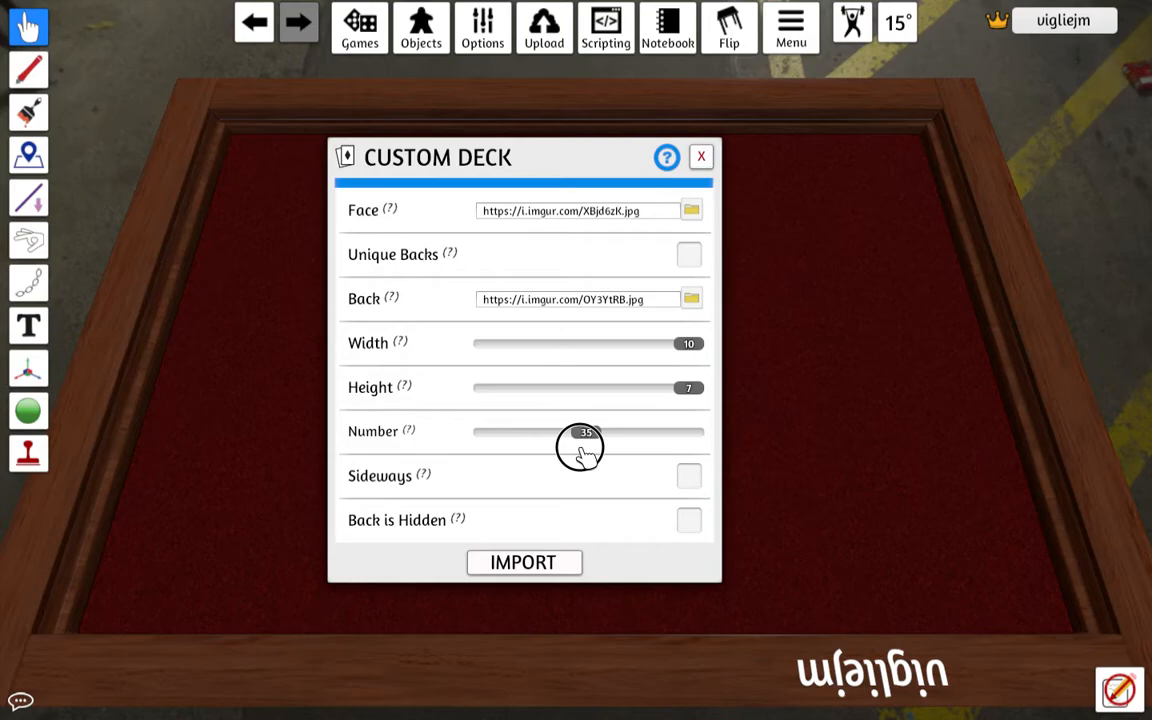
pyautogui.hotkey('ctrl', 'Up')
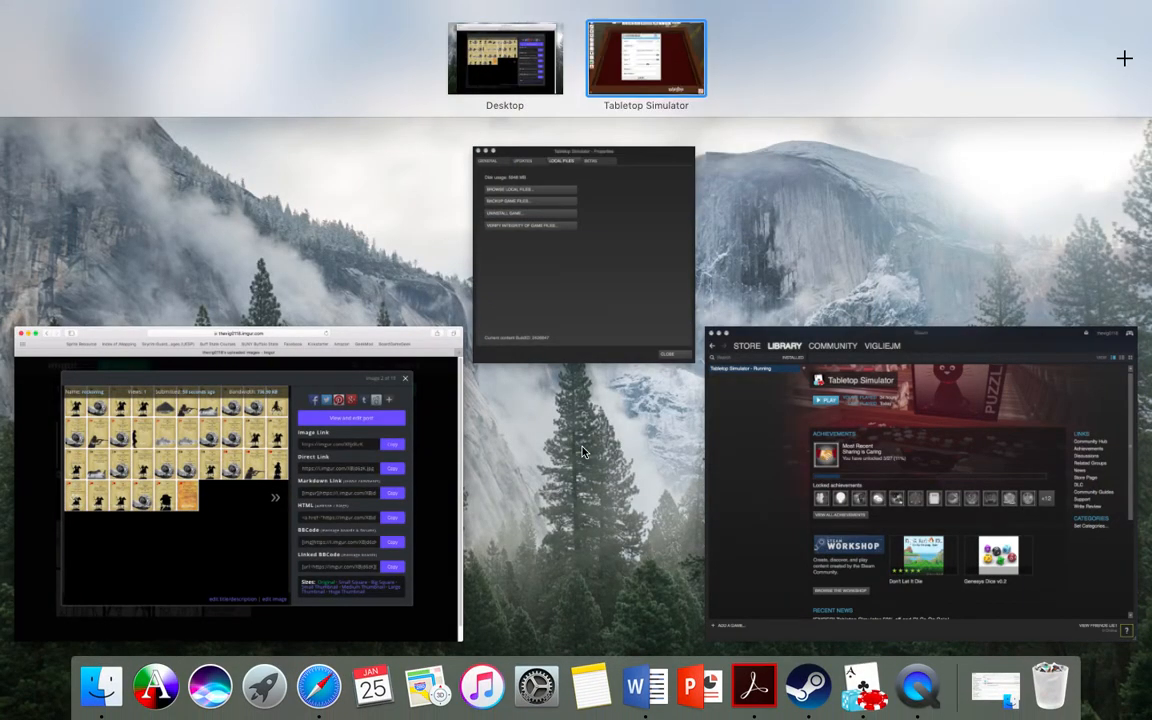
pyautogui.click(208, 433)
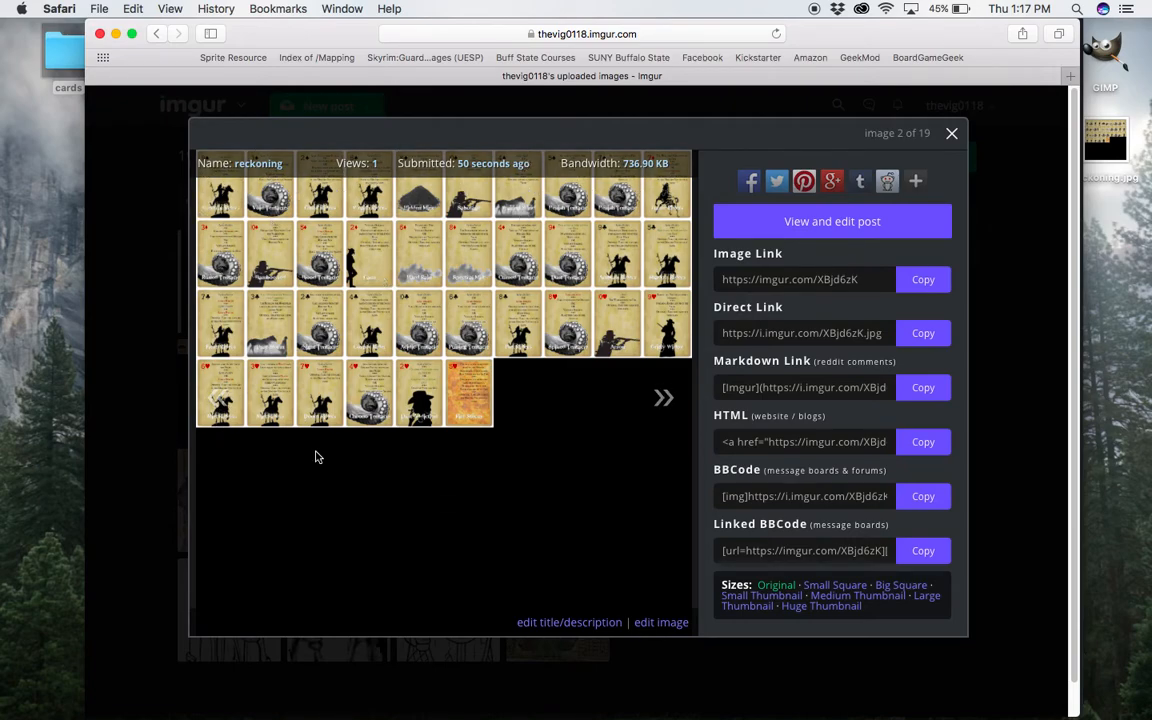
pyautogui.hotkey('ctrl', 'Up')
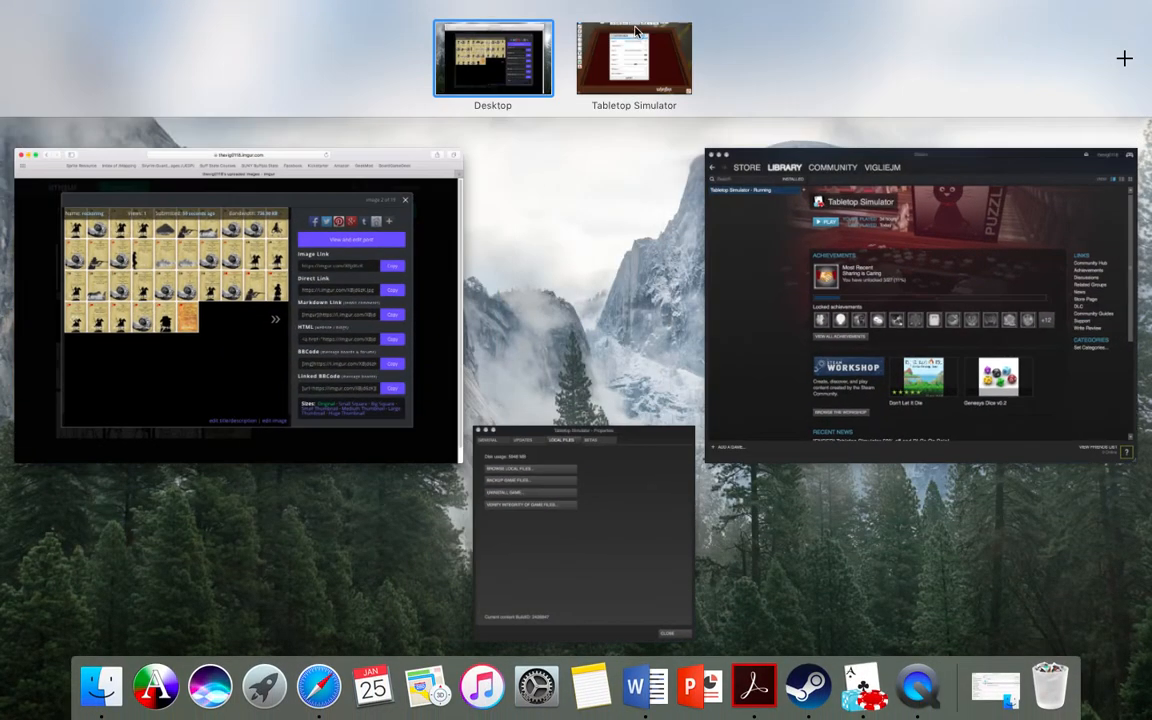
pyautogui.click(638, 32)
# Set the custom deck's height to 4 and import the deck.
pyautogui.click(686, 390)
pyautogui.moveTo(686, 390); pyautogui.dragTo(580, 408)
pyautogui.click(543, 563)
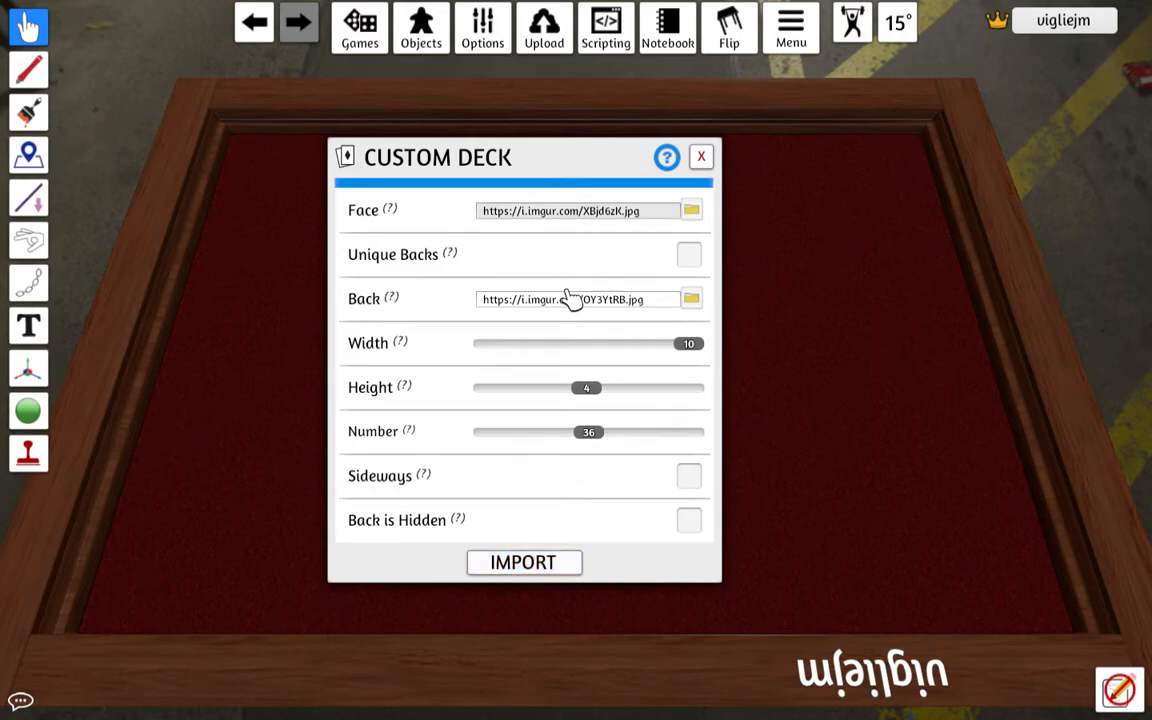
pyautogui.click(522, 560)
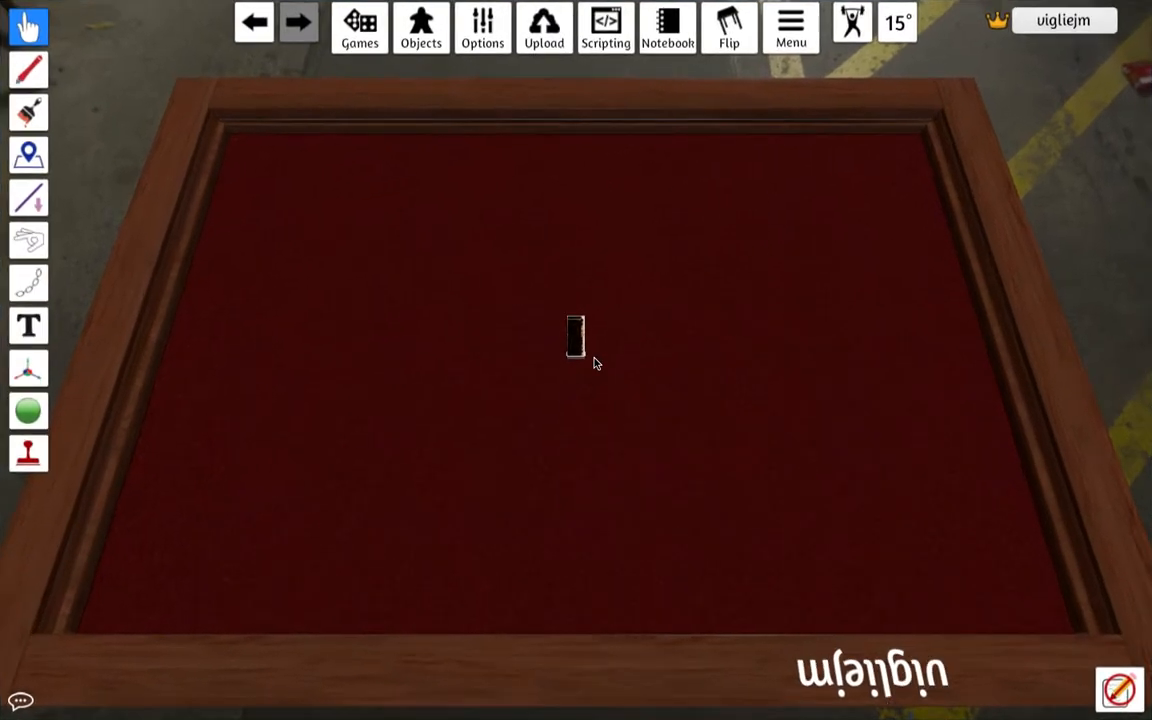
# Take several cards off the imported deck and flip them face up to inspect how the faces are cut.
pyautogui.scroll(10, 594, 362)
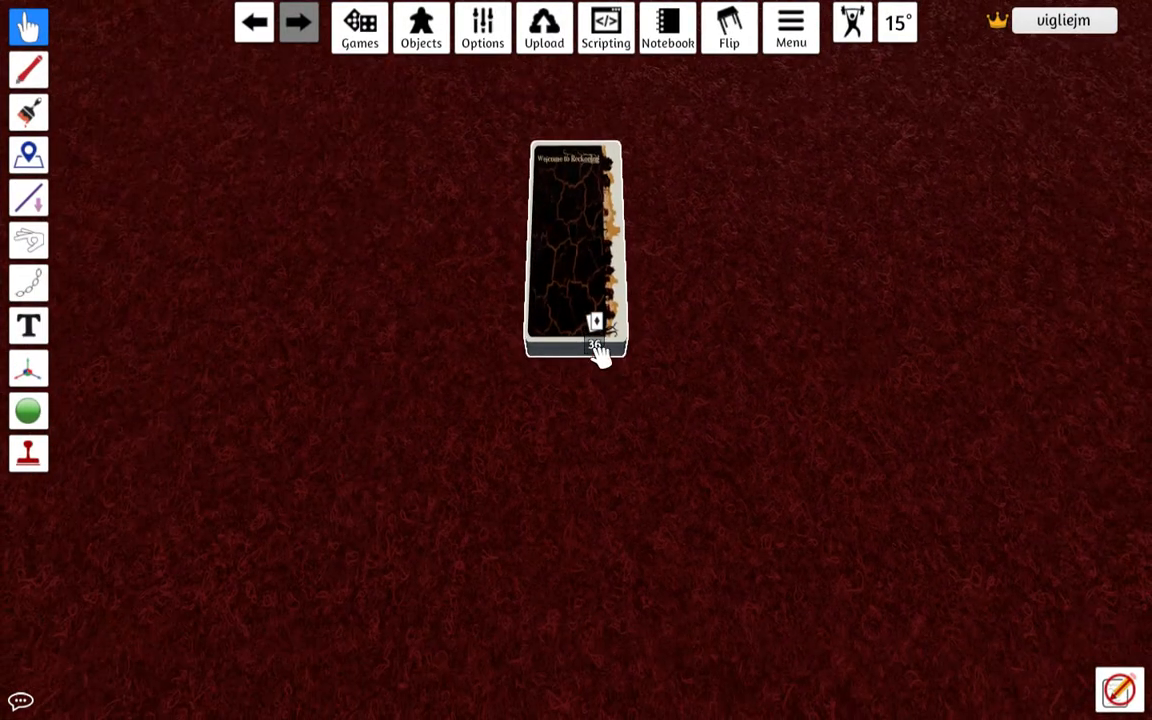
pyautogui.moveTo(588, 301); pyautogui.dragTo(766, 419)
pyautogui.press('f')
pyautogui.press('f')
pyautogui.press('f')
pyautogui.moveTo(595, 312); pyautogui.dragTo(600, 418)
pyautogui.press('f')
pyautogui.press('f')
pyautogui.press('f')
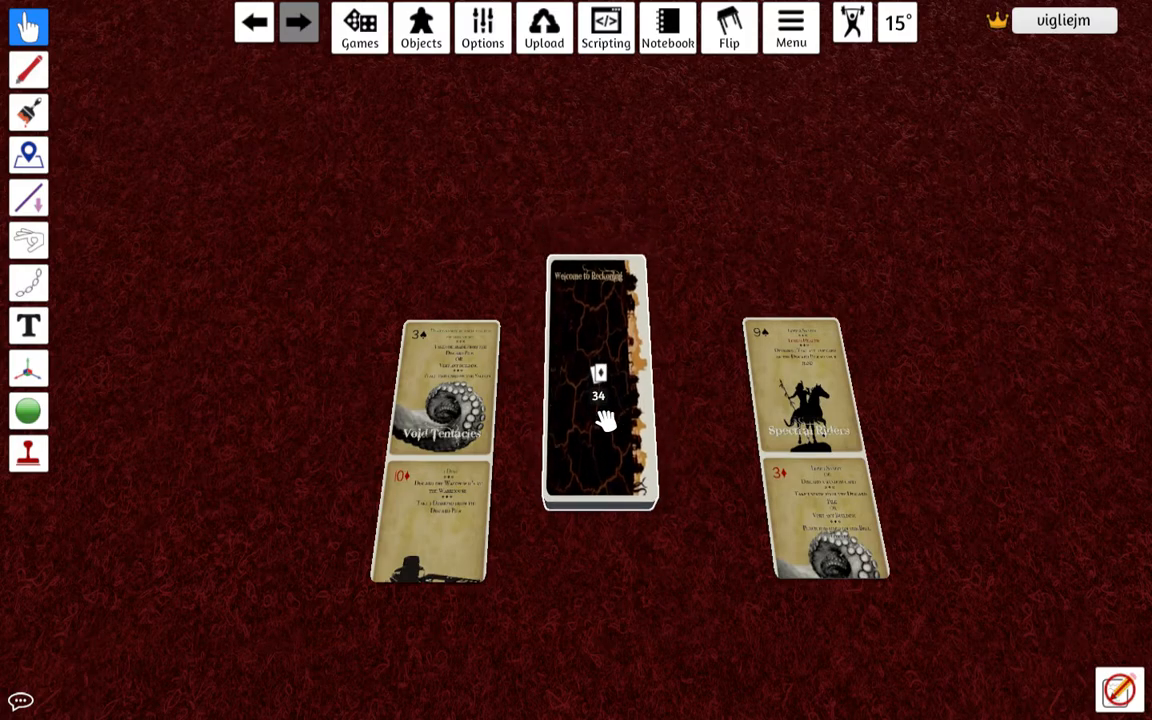
# Return the loose cards face down to the deck and delete the whole deck from the table.
pyautogui.moveTo(442, 411); pyautogui.dragTo(576, 396)
pyautogui.press('f')
pyautogui.moveTo(818, 504); pyautogui.dragTo(624, 450)
pyautogui.press('f')
pyautogui.rightClick(624, 451)
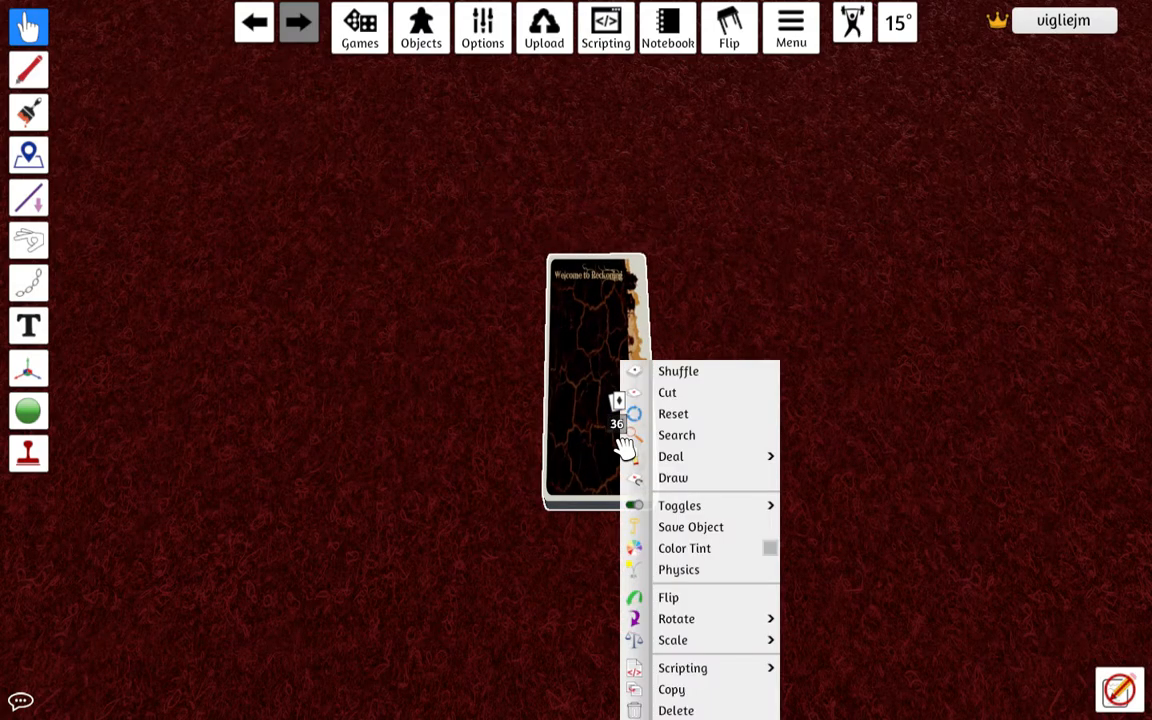
pyautogui.click(666, 710)
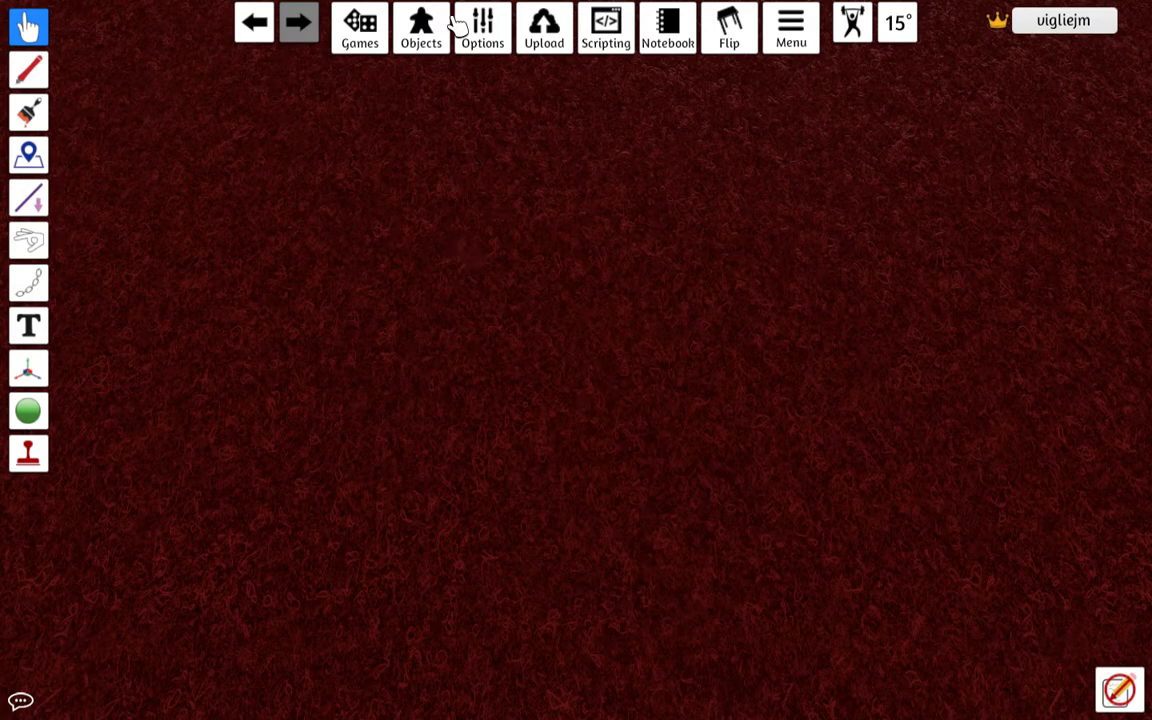
pyautogui.moveTo(437, 40)
pyautogui.click(437, 67)
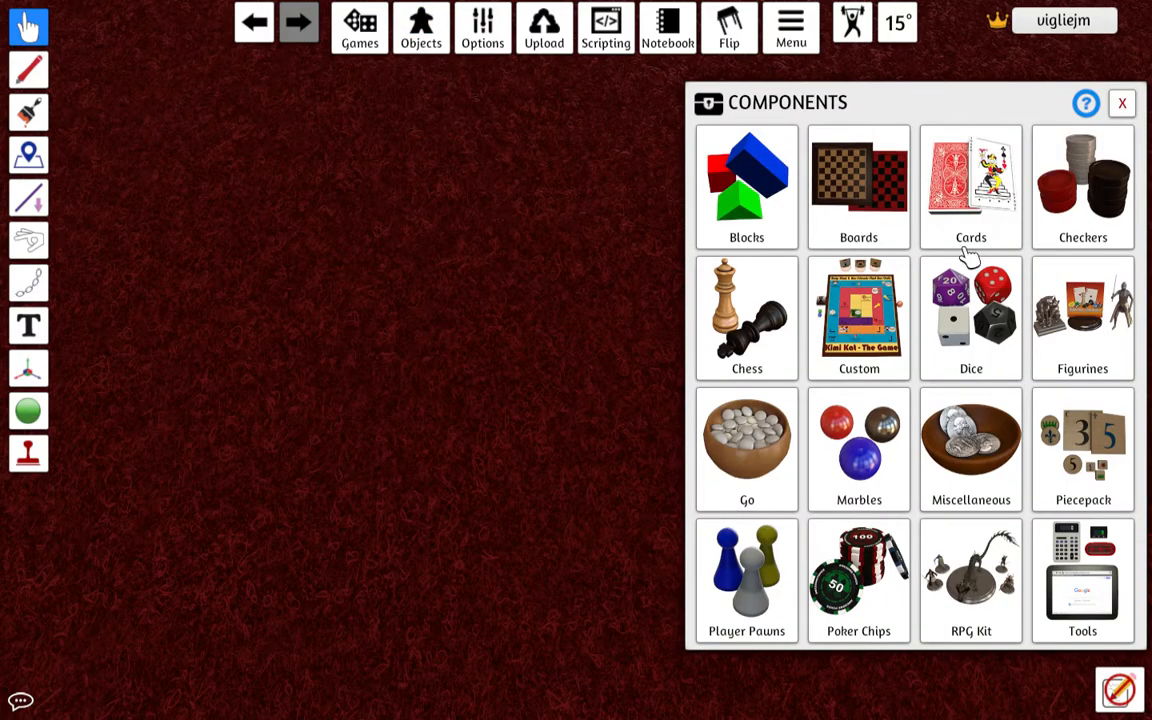
pyautogui.click(968, 190)
pyautogui.click(869, 195)
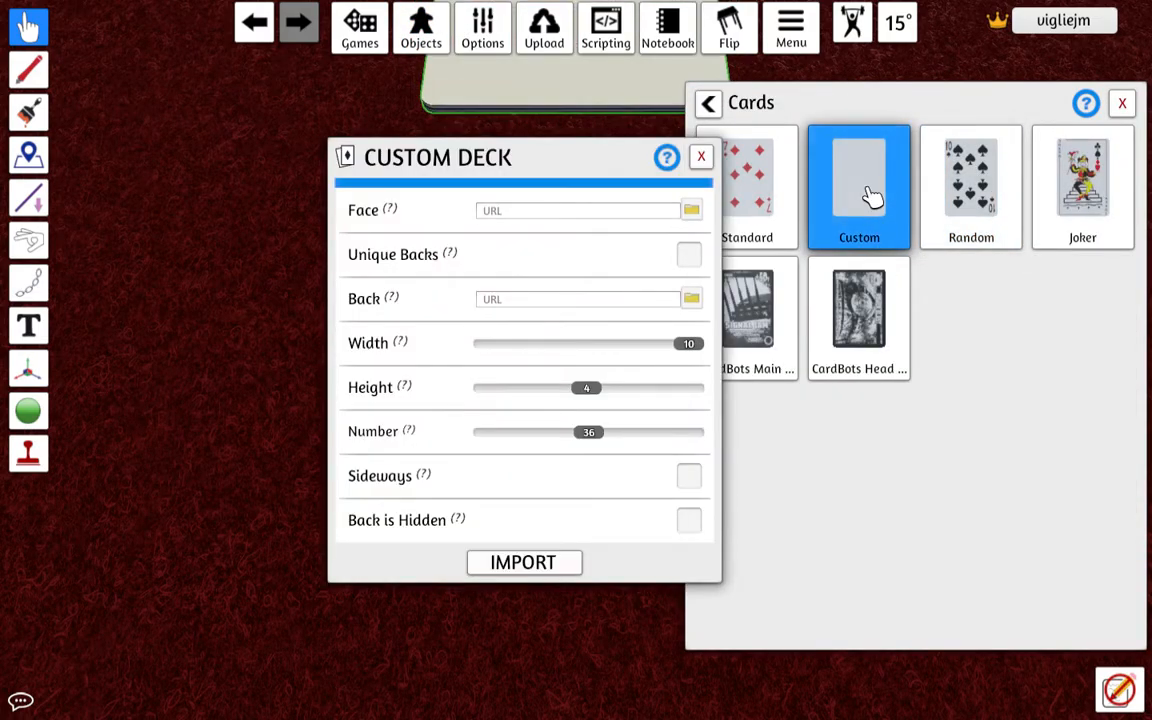
pyautogui.click(553, 304)
pyautogui.write('https://i.imgur.com/OY3YtRB.jpg')
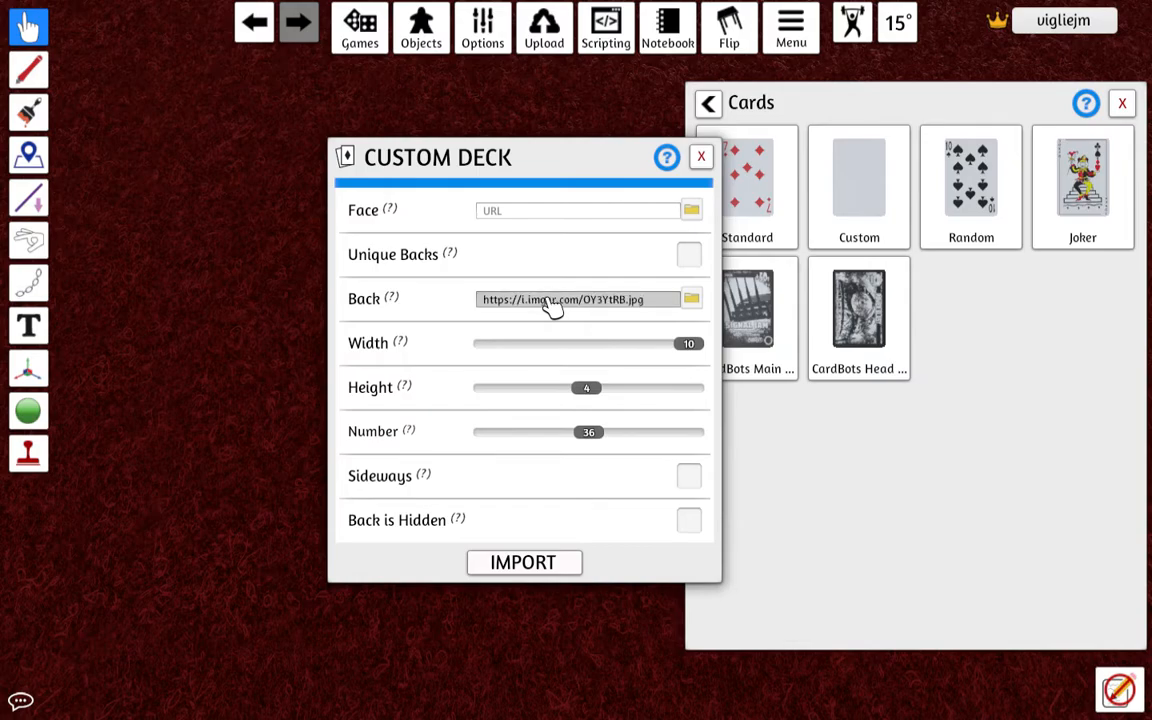
pyautogui.hotkey('ctrl', 'Up')
pyautogui.click(278, 514)
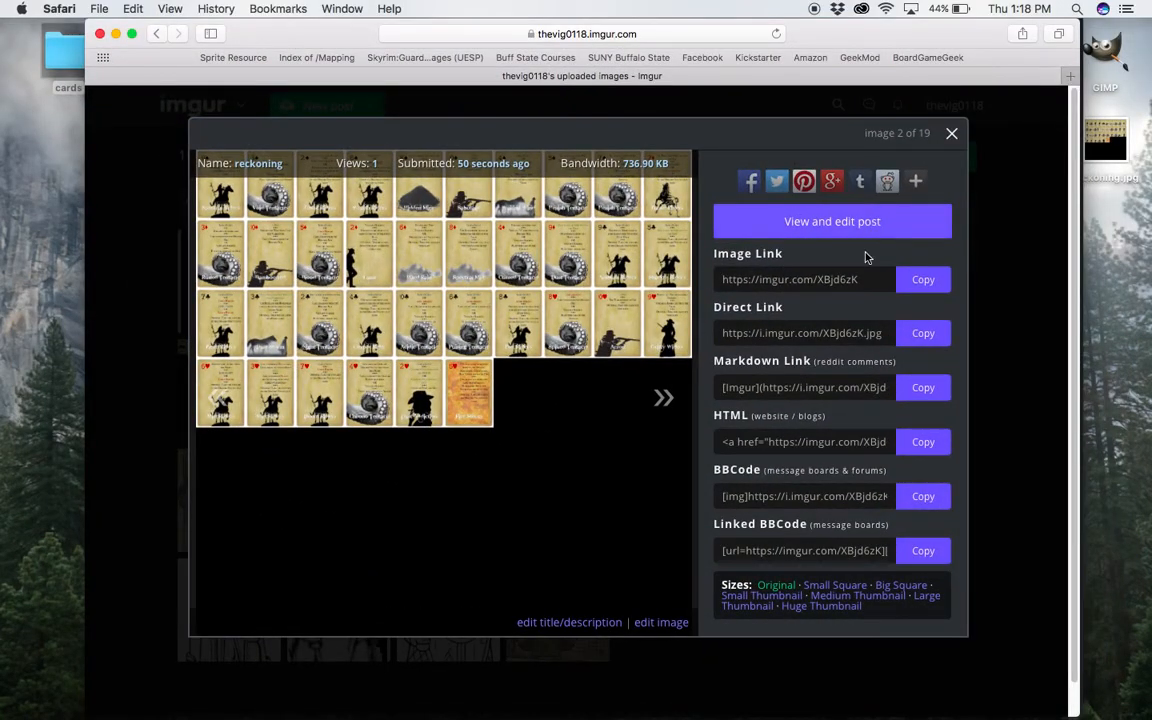
pyautogui.click(924, 334)
pyautogui.hotkey('ctrl', 'Up')
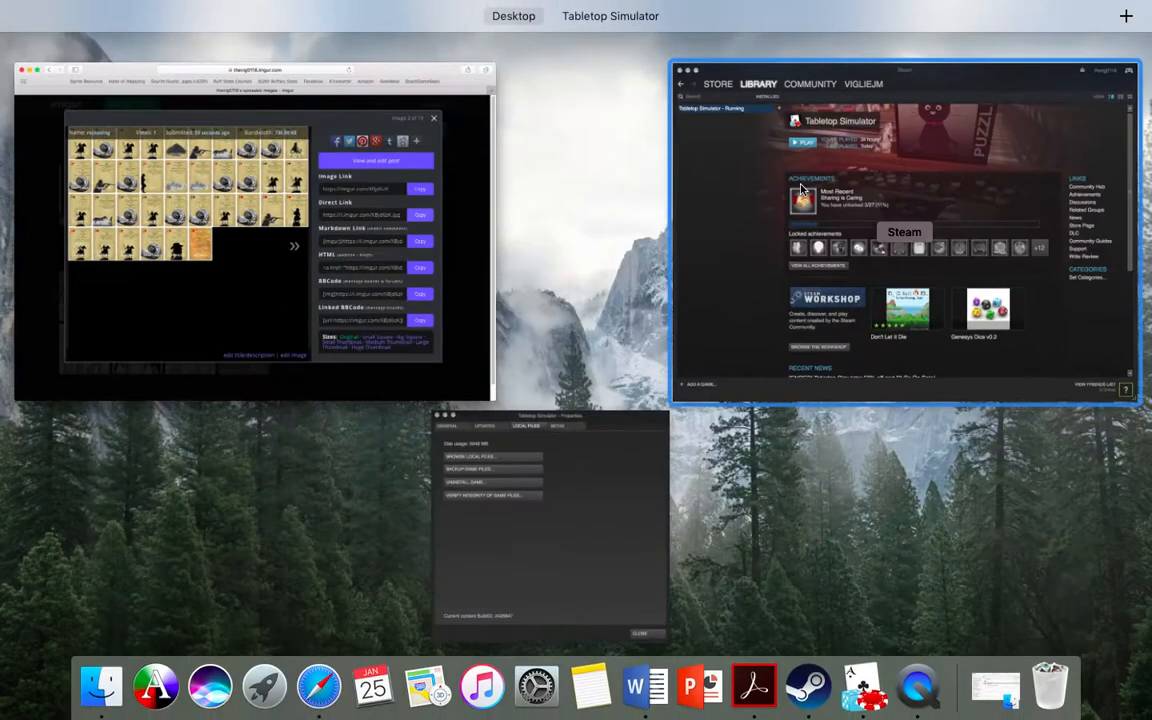
pyautogui.click(657, 38)
pyautogui.click(596, 214)
pyautogui.press('super+v')
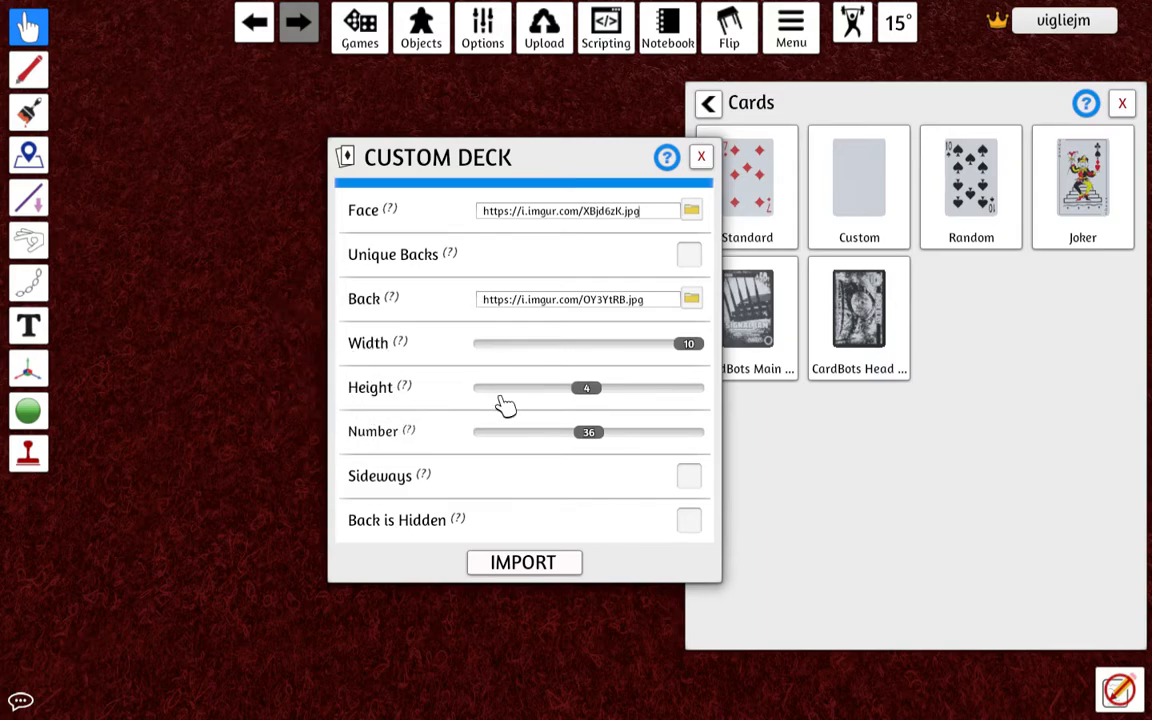
# Recheck the reckoning sheet's grid on Imgur, set the deck's height to 7, and import the deck.
pyautogui.hotkey('ctrl', 'Up')
pyautogui.click(215, 487)
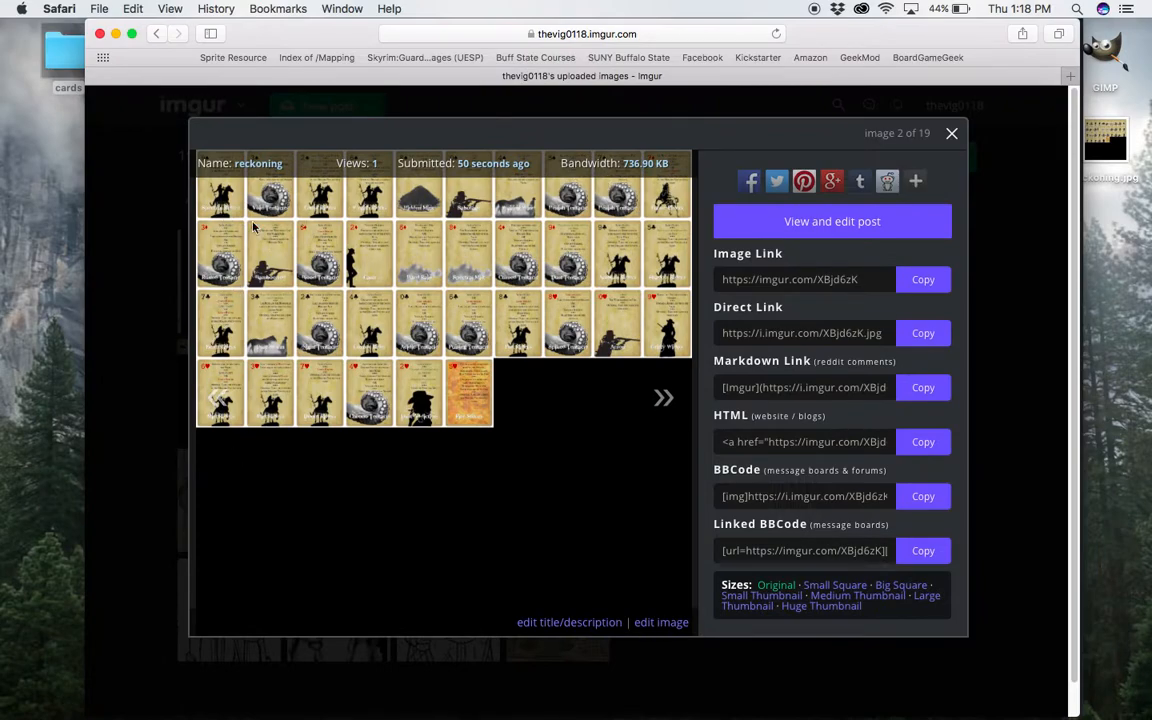
pyautogui.hotkey('ctrl', 'Up')
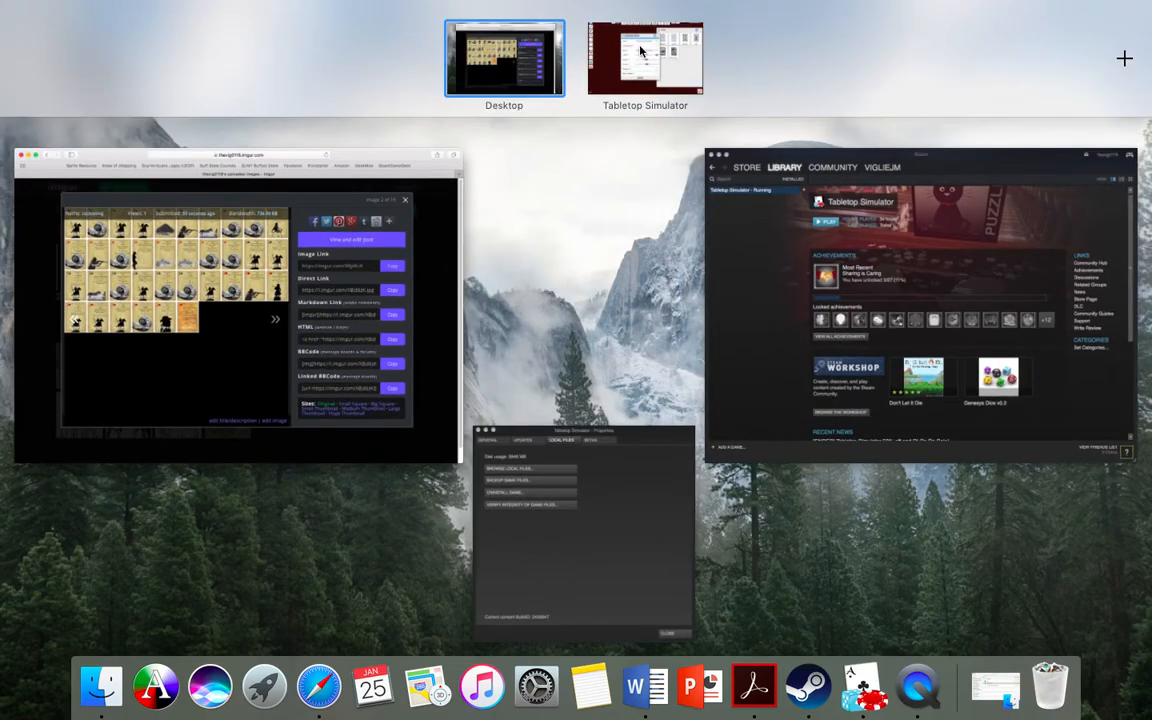
pyautogui.click(640, 48)
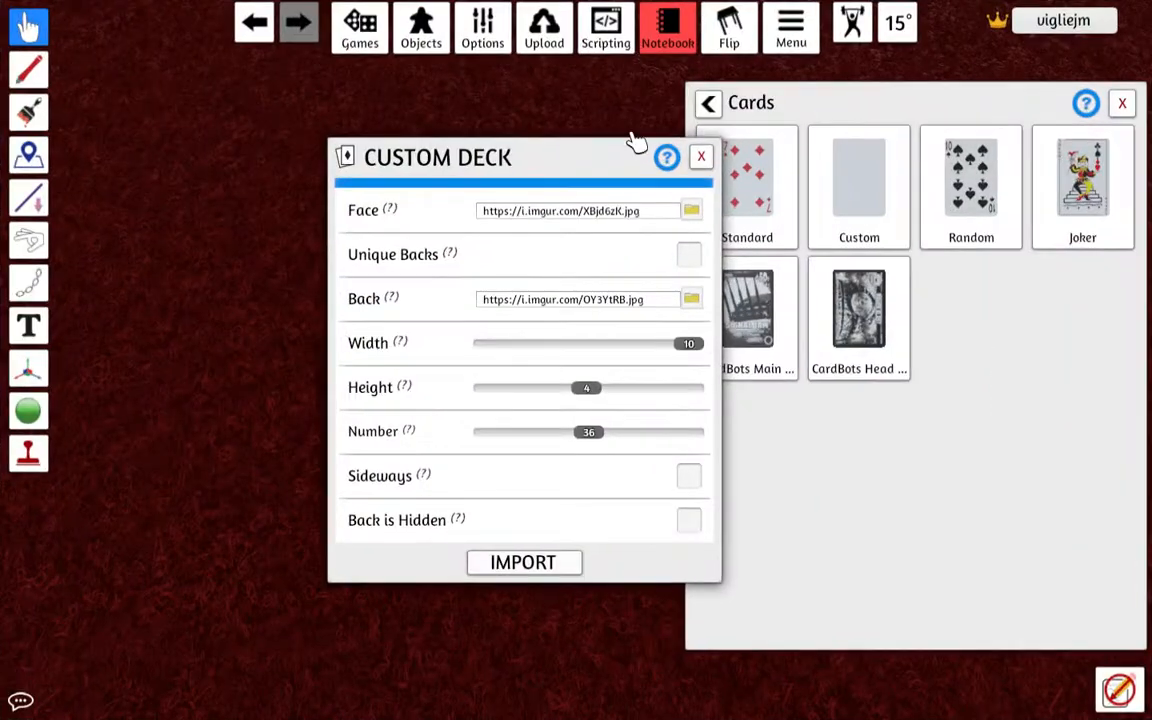
pyautogui.click(661, 388)
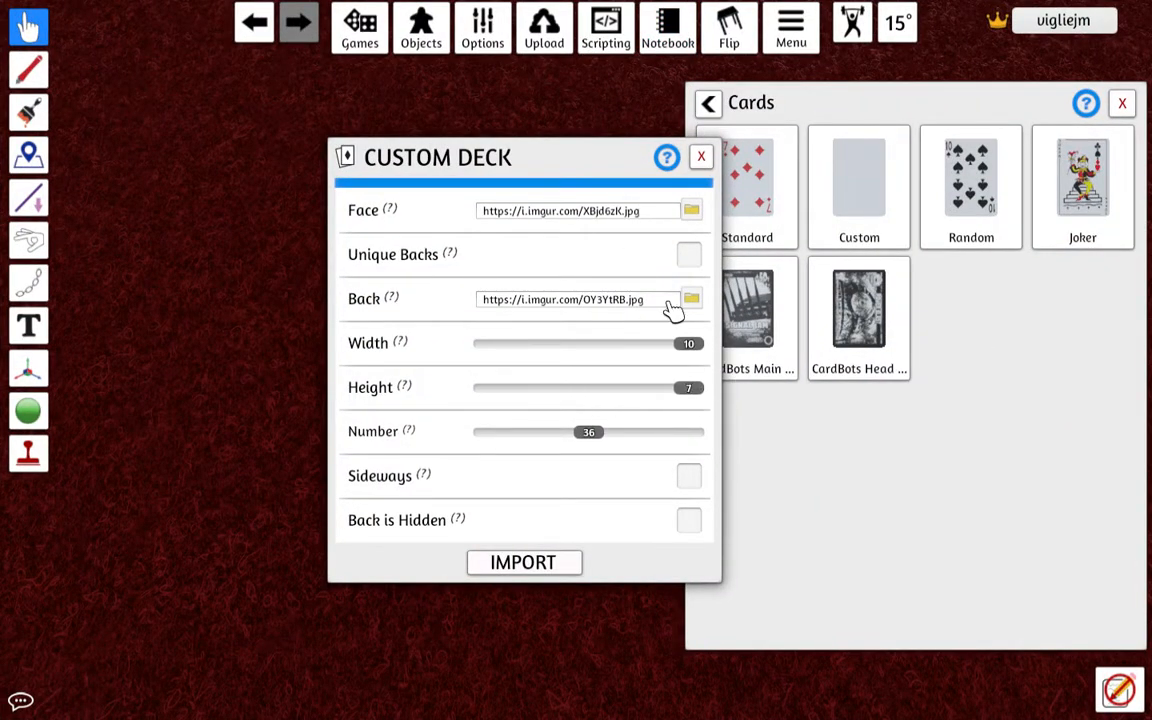
pyautogui.click(522, 564)
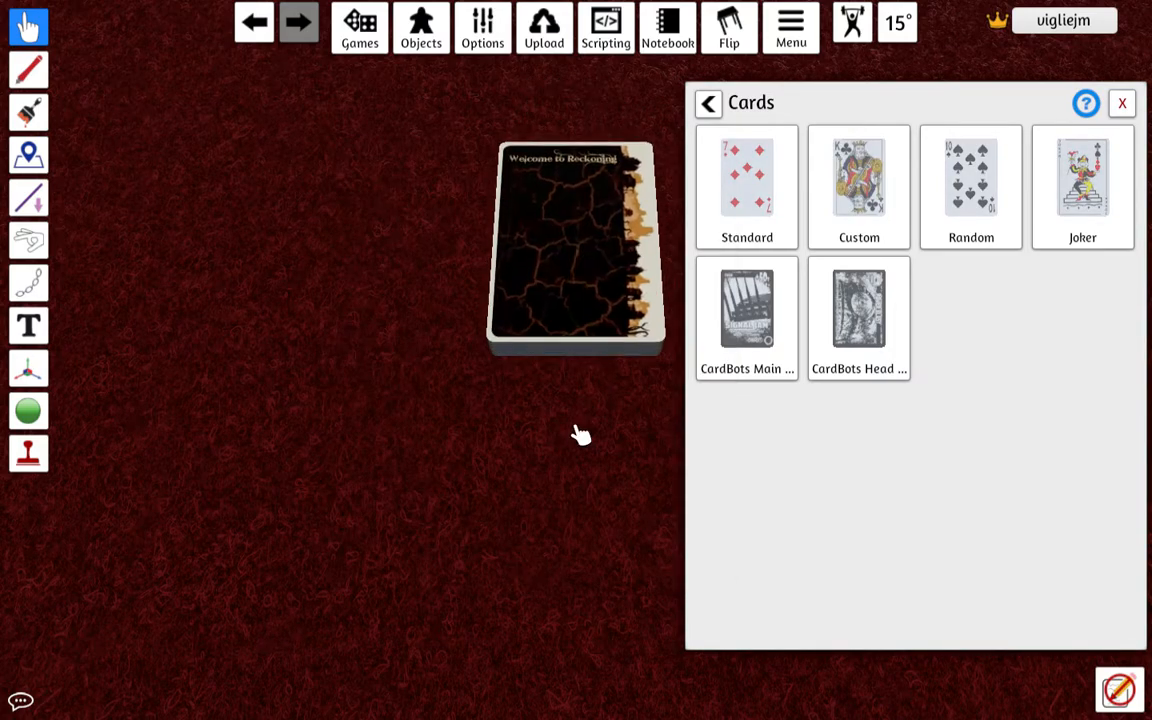
# Draw several cards from the new deck and flip them face up to check their faces and proportions.
pyautogui.moveTo(579, 309); pyautogui.dragTo(563, 474)
pyautogui.press('f')
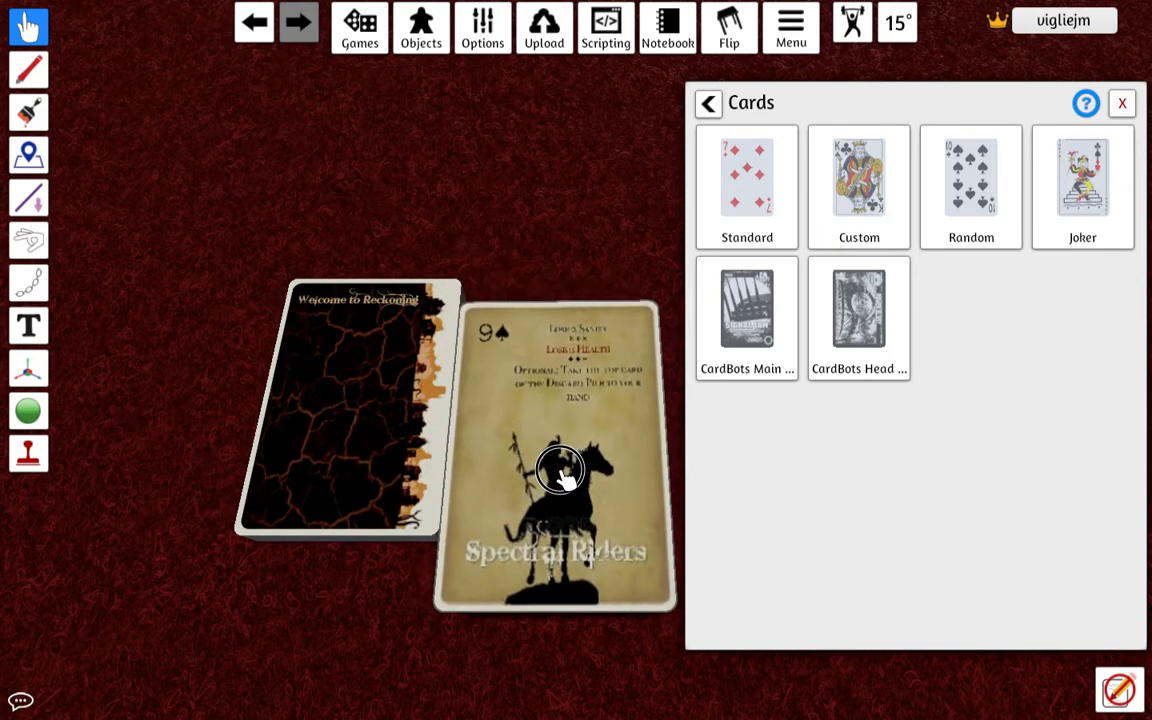
pyautogui.moveTo(429, 429); pyautogui.dragTo(556, 410)
pyautogui.press('f')
pyautogui.moveTo(419, 496); pyautogui.dragTo(650, 320)
pyautogui.press('f')
# Return the drawn cards face down to the deck and move the deck aside on the table.
pyautogui.press('f')
pyautogui.moveTo(334, 358); pyautogui.dragTo(329, 368)
pyautogui.press('f')
pyautogui.moveTo(563, 391); pyautogui.dragTo(342, 427)
pyautogui.moveTo(527, 411); pyautogui.dragTo(378, 398)
pyautogui.press('f')
pyautogui.press('f')
pyautogui.moveTo(540, 532); pyautogui.dragTo(147, 554)
pyautogui.scroll(-5, 303, 468)
pyautogui.moveTo(357, 452); pyautogui.dragTo(252, 522)
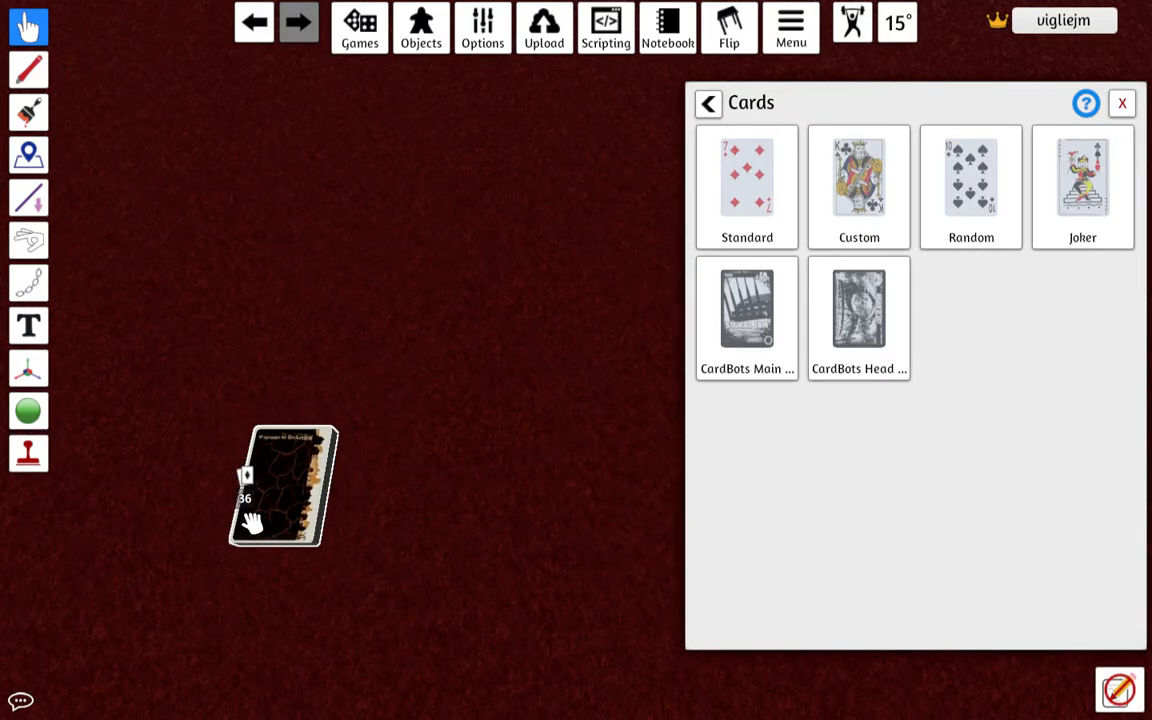
# Open the bldgsback sheet on Imgur, copy its direct link, and return to Tabletop Simulator.
pyautogui.hotkey('ctrl', 'Up')
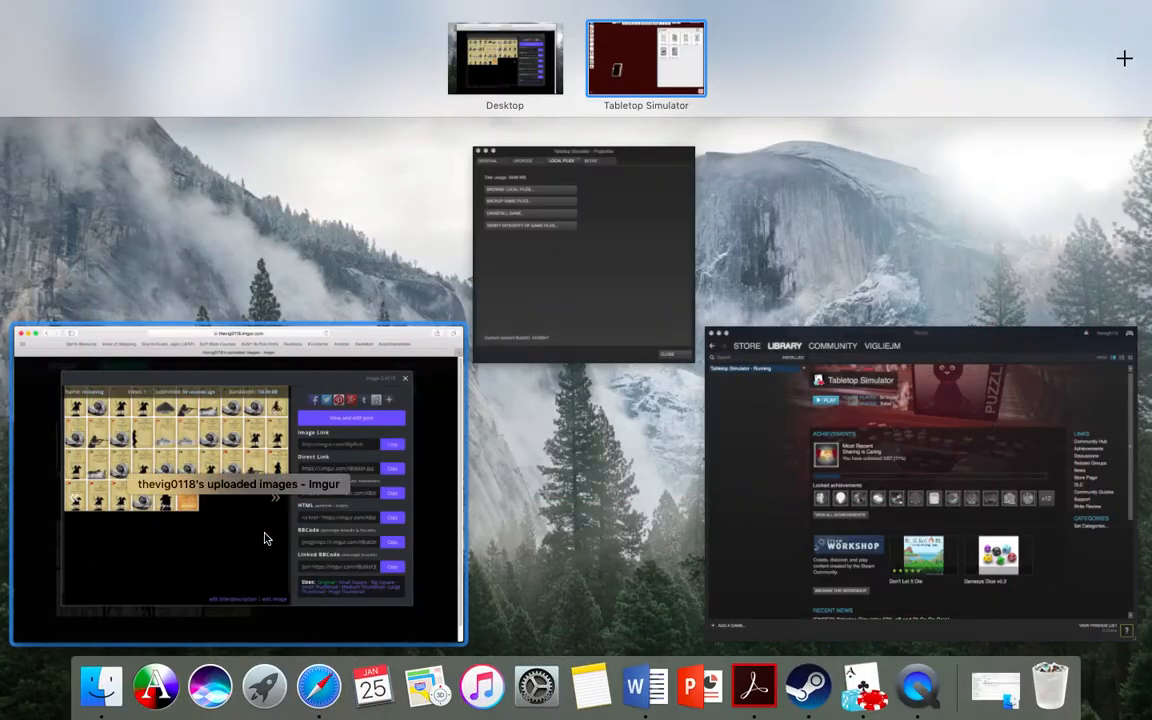
pyautogui.click(262, 535)
pyautogui.click(951, 133)
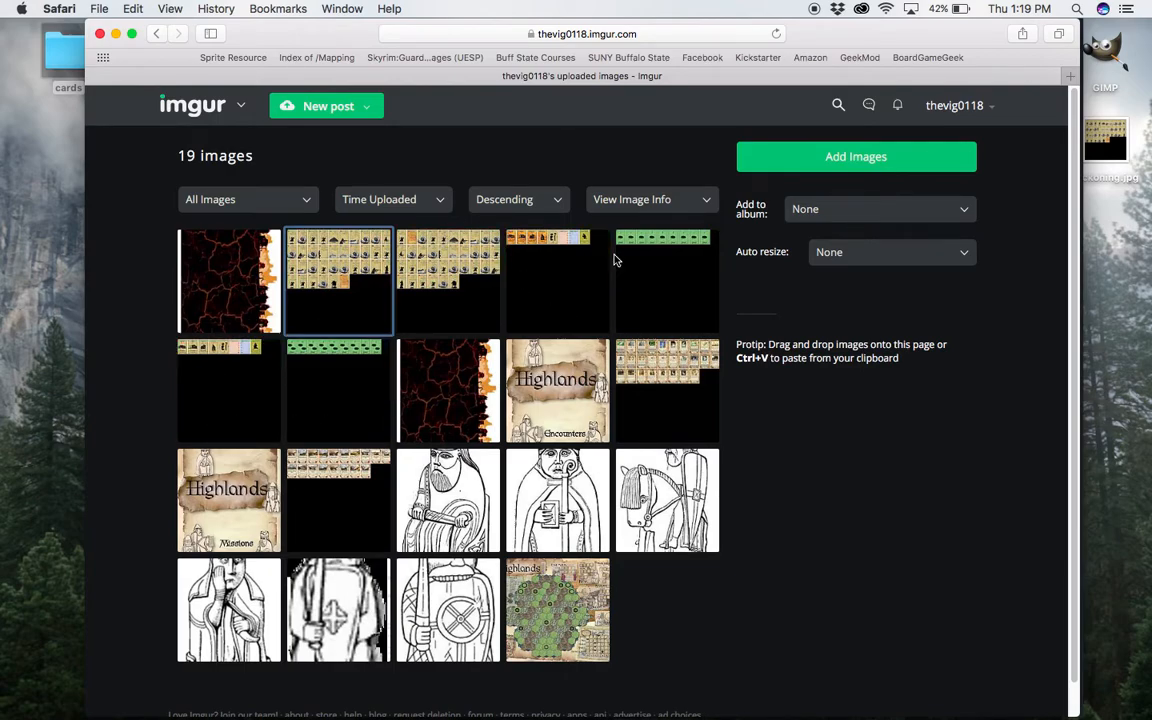
pyautogui.click(549, 265)
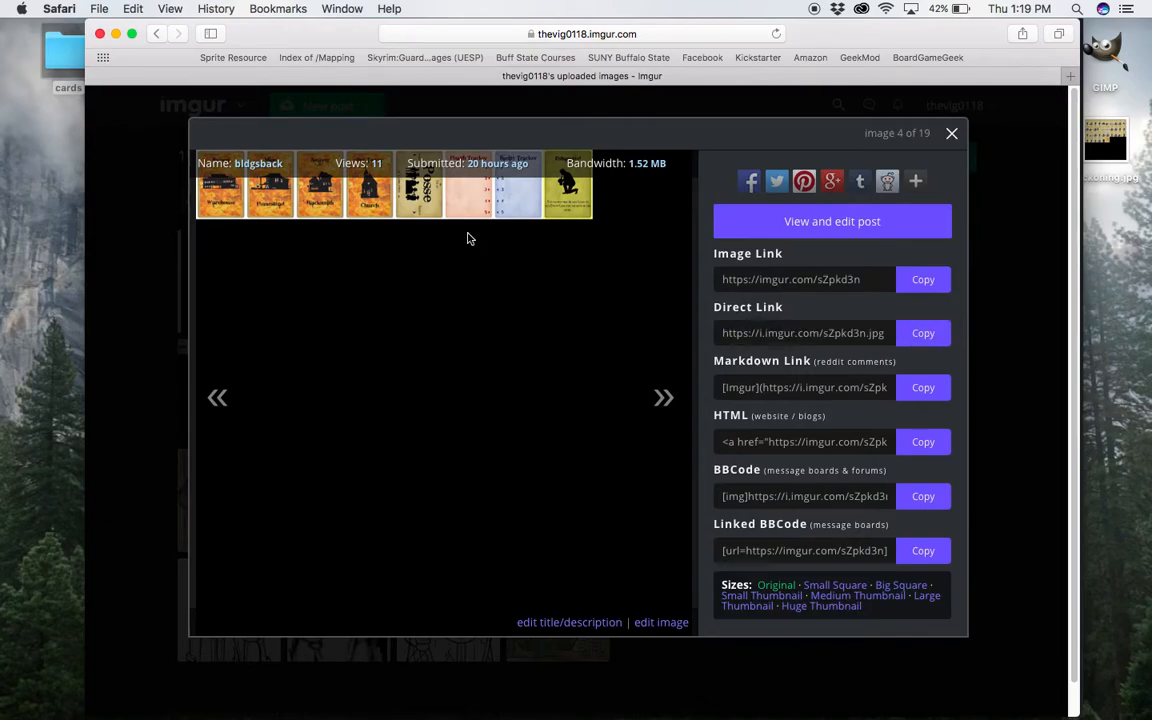
pyautogui.hotkey('ctrl', 'Up')
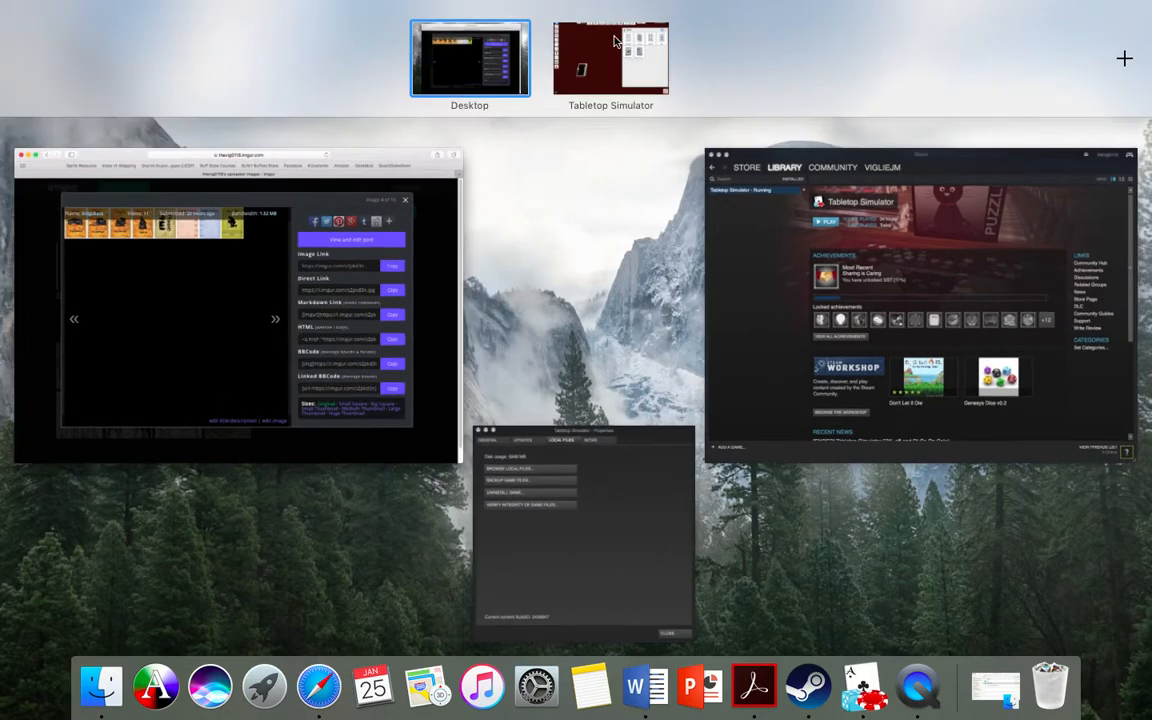
pyautogui.click(616, 42)
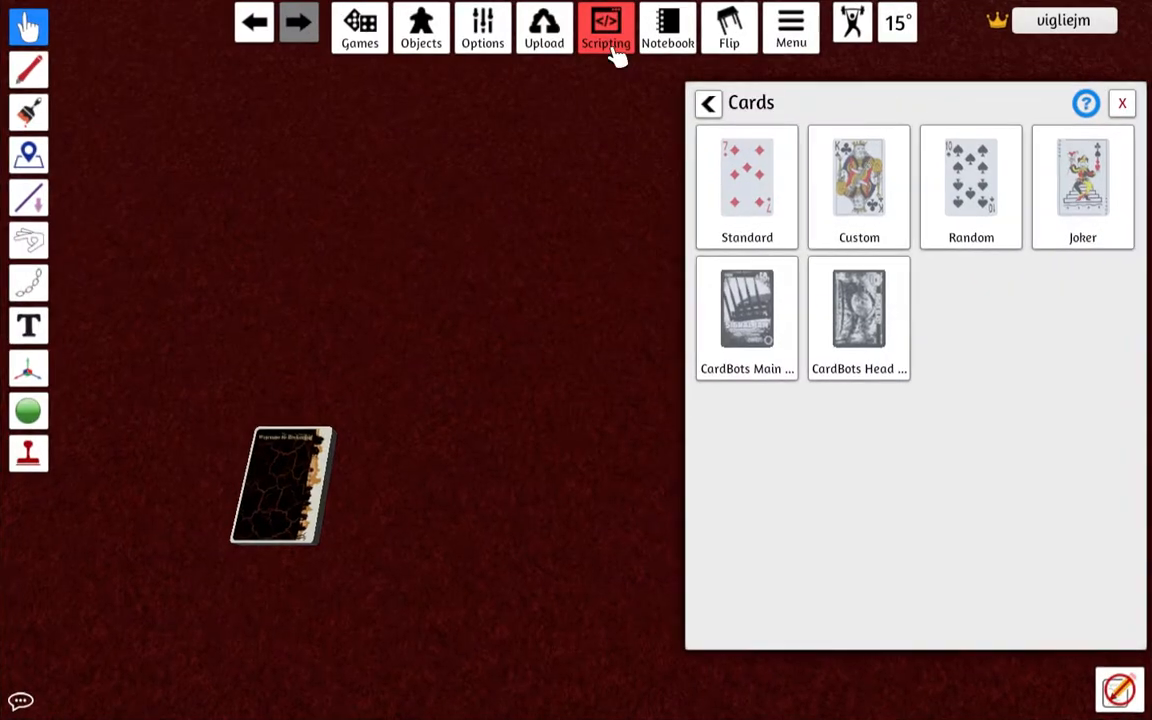
pyautogui.click(869, 231)
pyautogui.click(607, 305)
pyautogui.press('super+v')
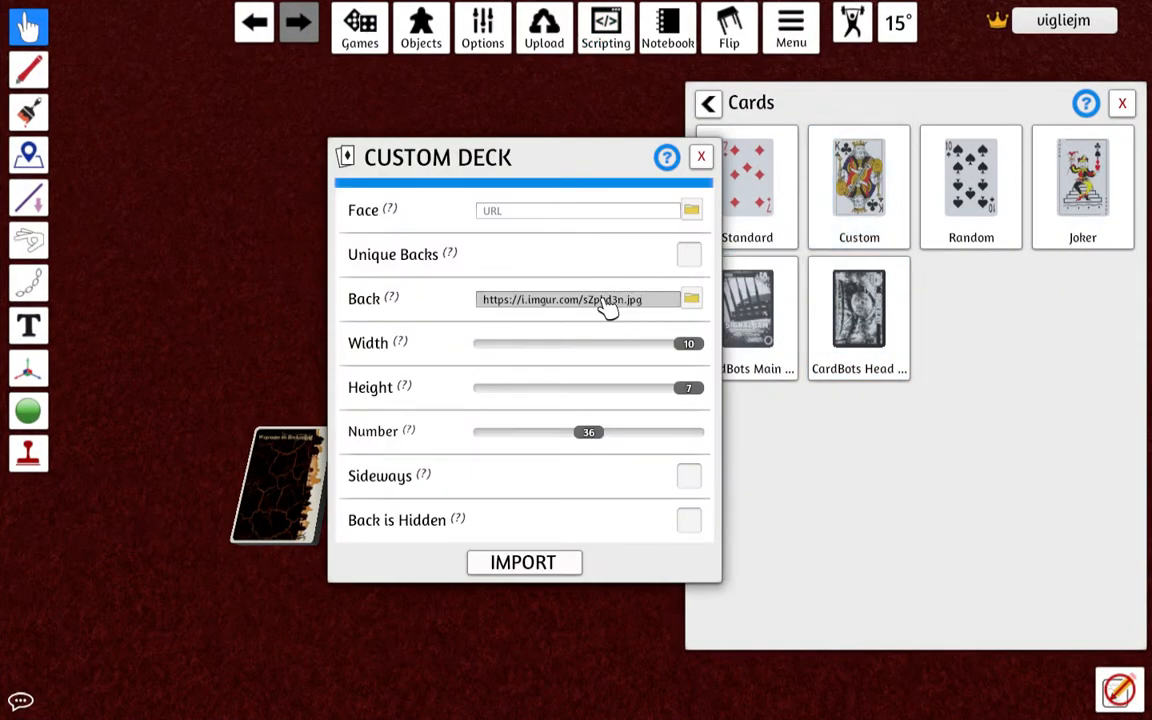
pyautogui.click(690, 256)
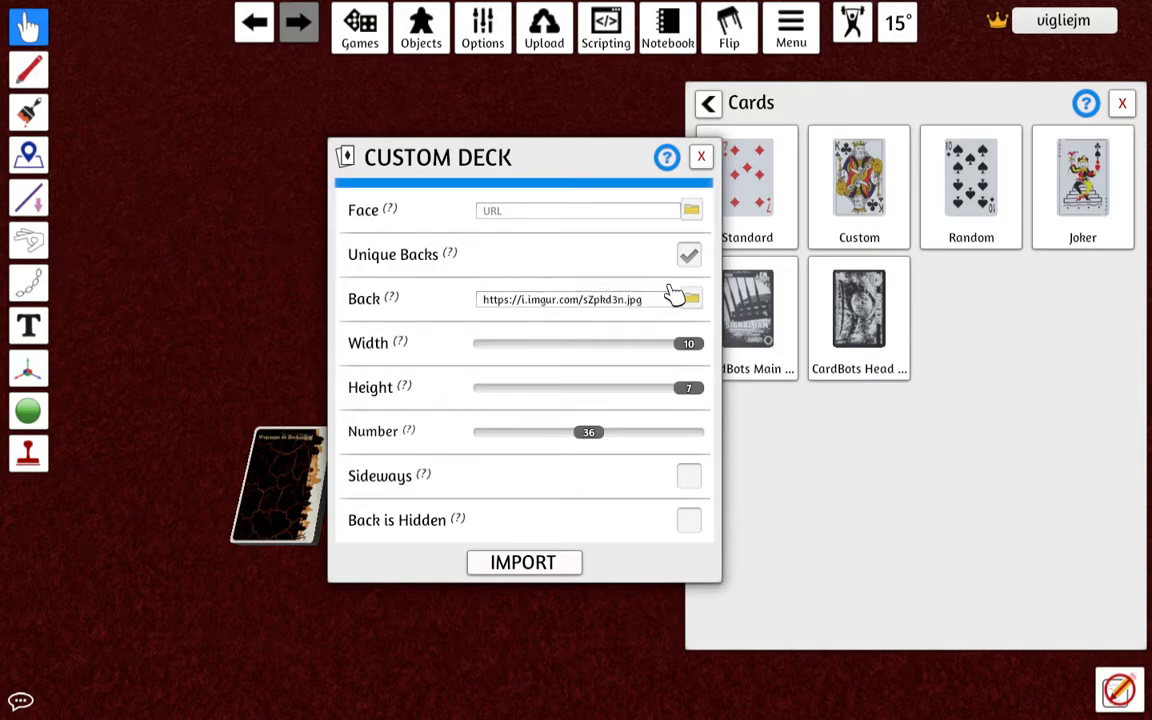
pyautogui.hotkey('ctrl', 'Up')
pyautogui.click(211, 509)
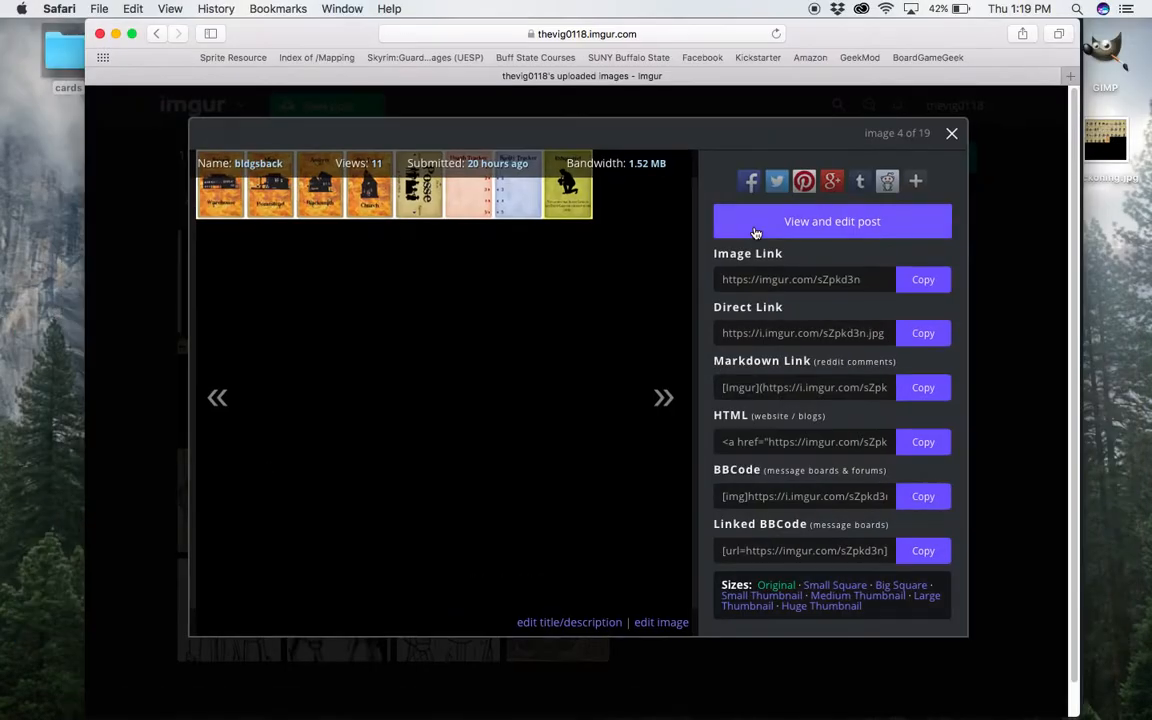
pyautogui.click(952, 133)
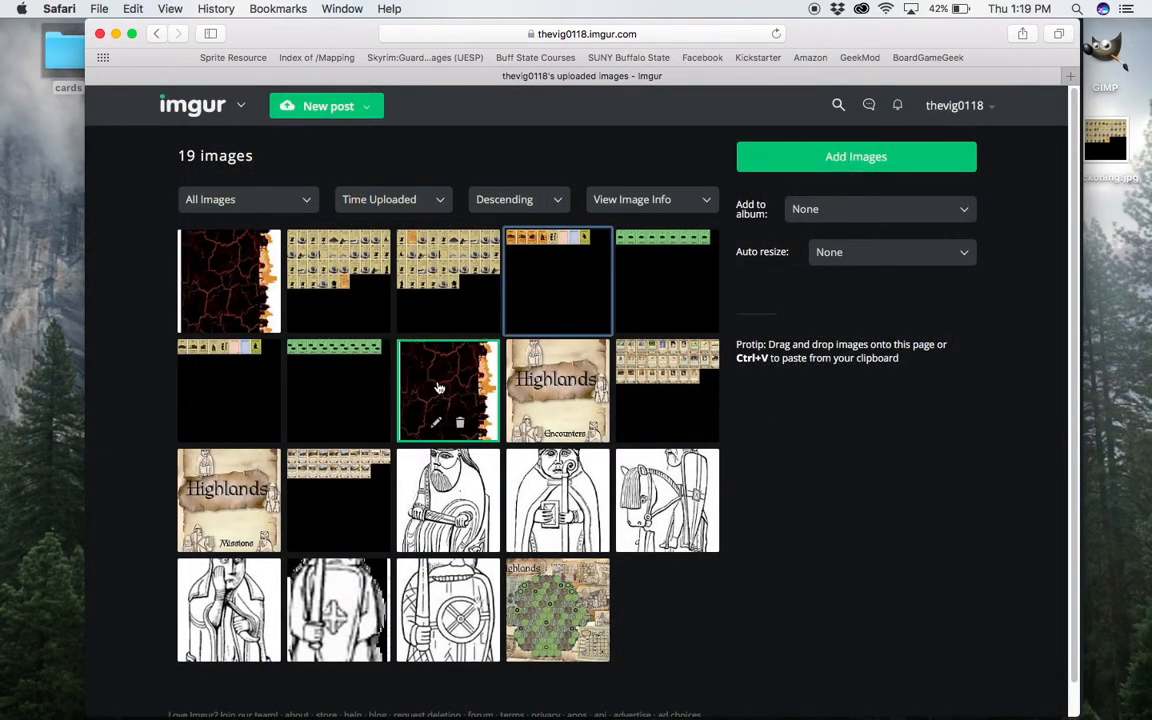
pyautogui.click(237, 402)
pyautogui.click(920, 333)
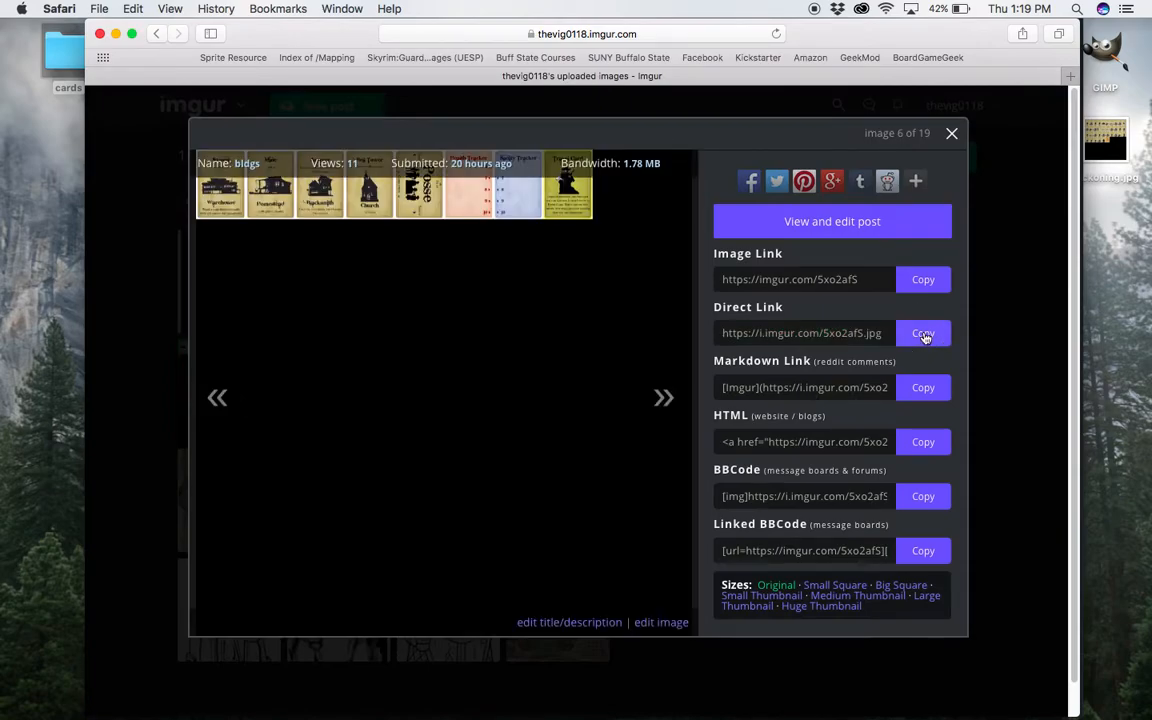
pyautogui.hotkey('ctrl', 'Up')
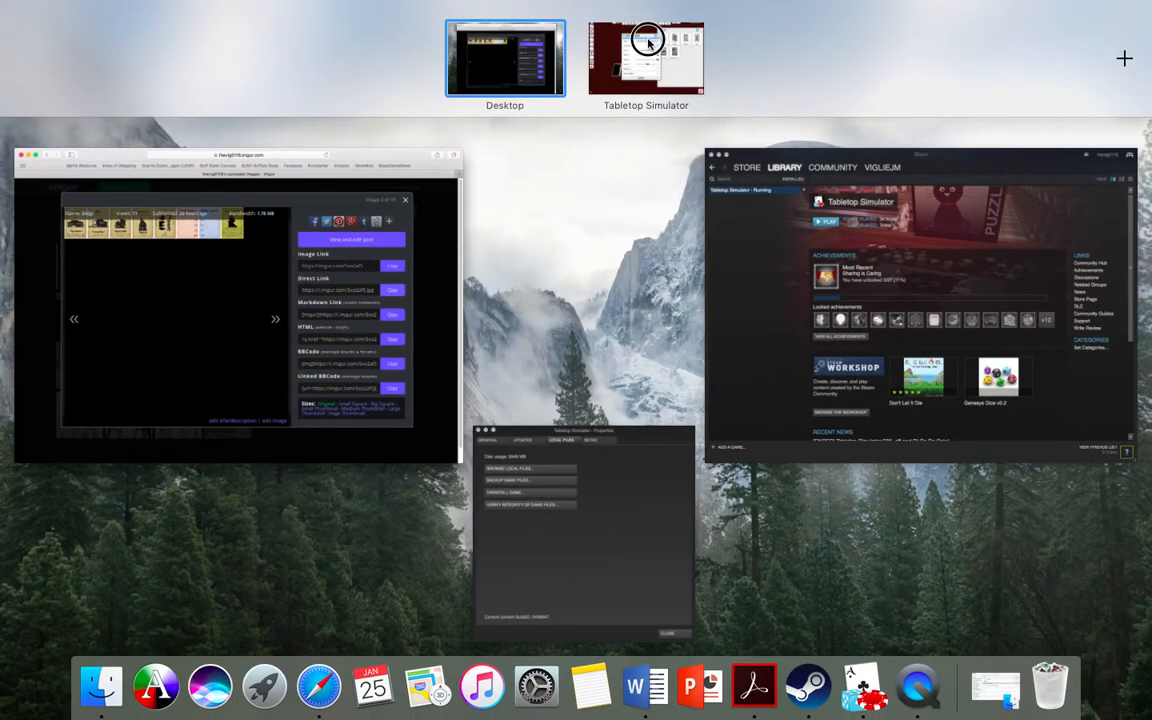
pyautogui.click(648, 50)
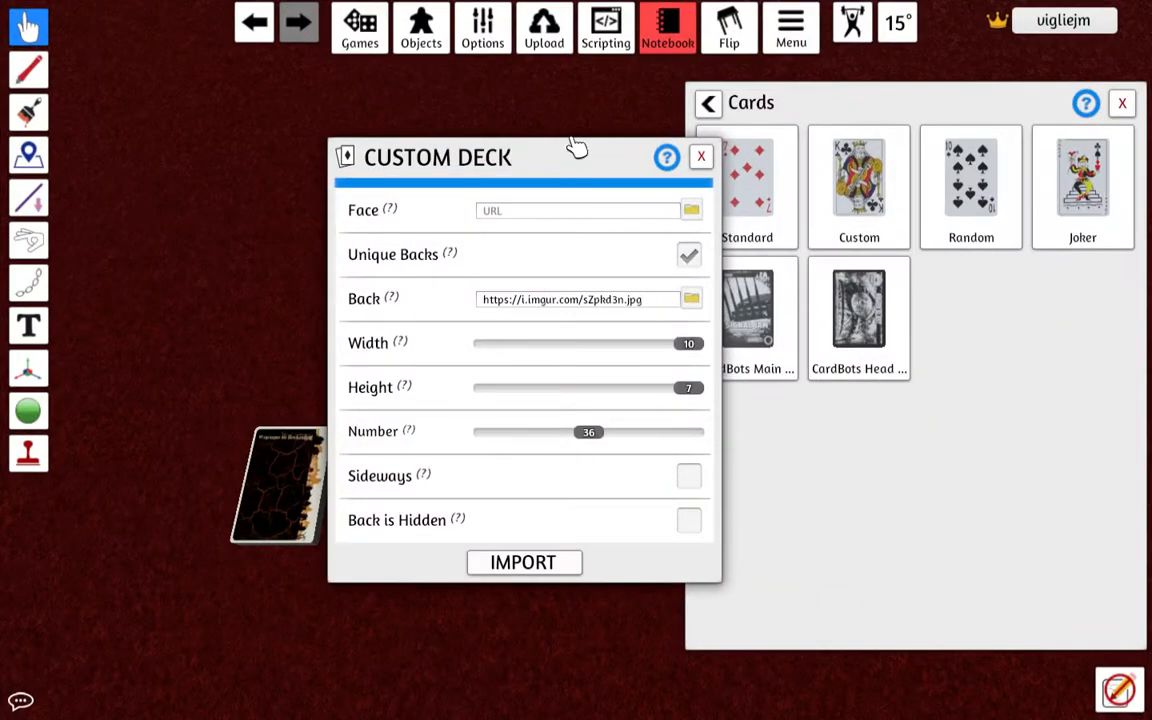
pyautogui.click(535, 215)
pyautogui.press('super+v')
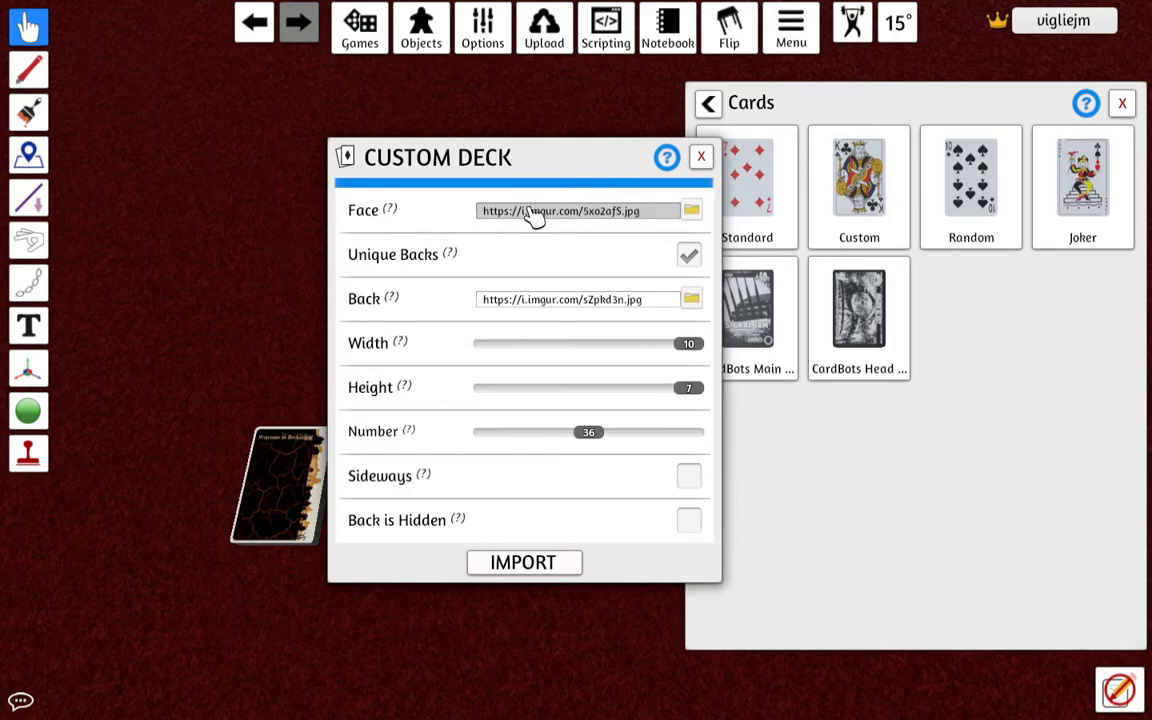
# Set the building deck's number of cards to 8, import it, and close the card components.
pyautogui.moveTo(589, 435); pyautogui.dragTo(505, 447)
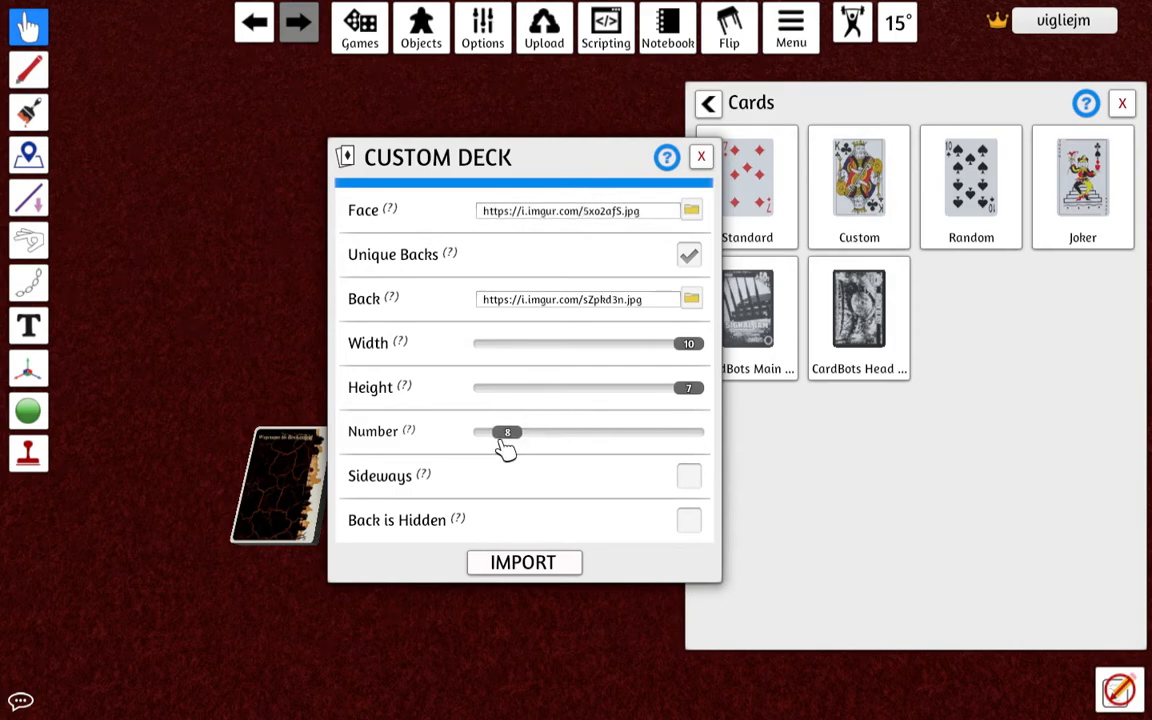
pyautogui.click(522, 563)
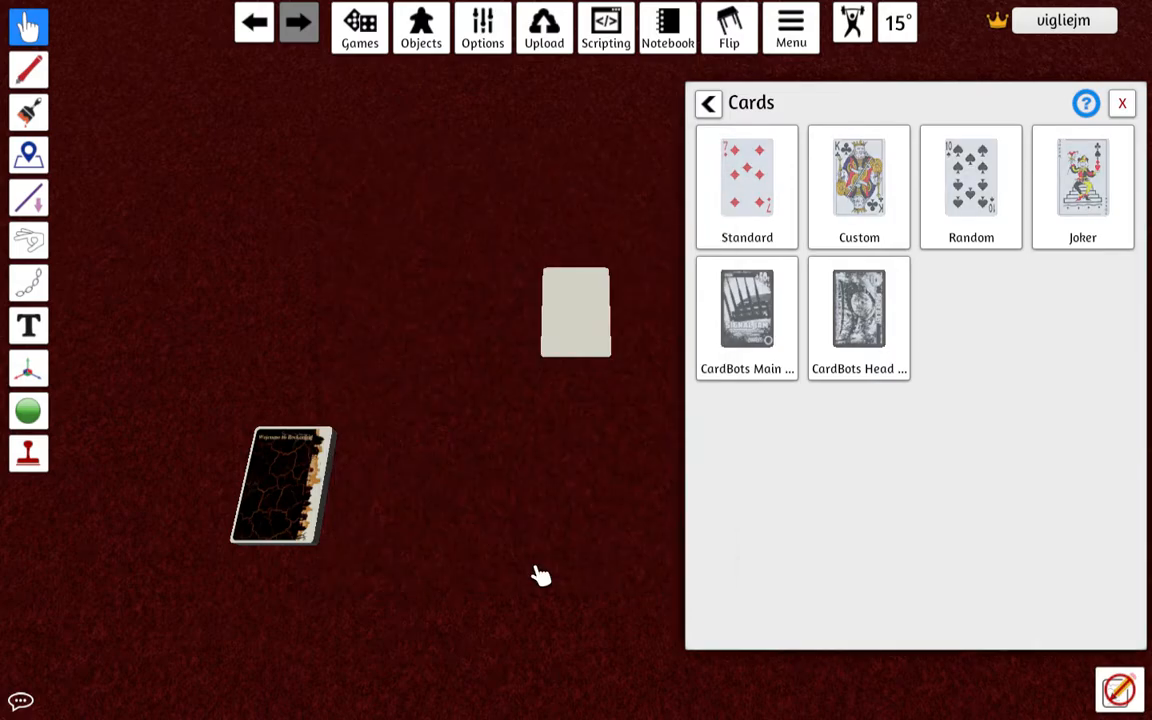
pyautogui.click(1122, 103)
# Spread the double-sided building, tracker and posse cards out across the table, flipping them to check both sides.
pyautogui.moveTo(585, 327); pyautogui.dragTo(838, 414)
pyautogui.press('f')
pyautogui.moveTo(527, 419); pyautogui.dragTo(745, 392)
pyautogui.press('f')
pyautogui.moveTo(527, 368); pyautogui.dragTo(805, 520)
pyautogui.press('f')
pyautogui.moveTo(532, 432)
pyautogui.mouseDown()
pyautogui.moveTo(541, 515)
pyautogui.moveTo(662, 566)
pyautogui.moveTo(540, 442)
pyautogui.moveTo(545, 460)
pyautogui.moveTo(515, 452)
pyautogui.moveTo(531, 479)
pyautogui.moveTo(513, 576)
pyautogui.moveTo(568, 632)
pyautogui.moveTo(538, 422)
pyautogui.moveTo(628, 420)
pyautogui.moveTo(517, 442)
pyautogui.moveTo(518, 452)
pyautogui.mouseUp()
pyautogui.press('f')
pyautogui.press('f')
pyautogui.press('f')
pyautogui.moveTo(522, 406)
pyautogui.mouseDown()
pyautogui.moveTo(488, 470)
pyautogui.moveTo(442, 478)
pyautogui.moveTo(406, 278)
pyautogui.moveTo(420, 320)
pyautogui.mouseUp()
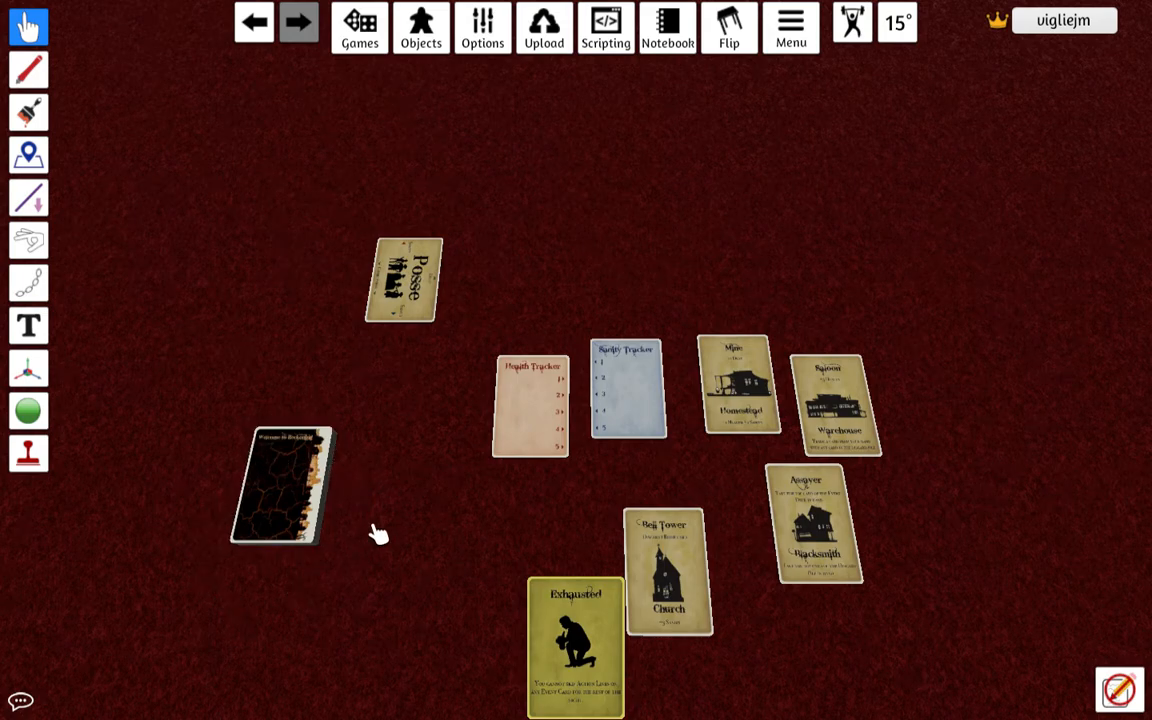
# Switch to Steam and bring up Tabletop Simulator's local files properties.
pyautogui.hotkey('ctrl', 'Up')
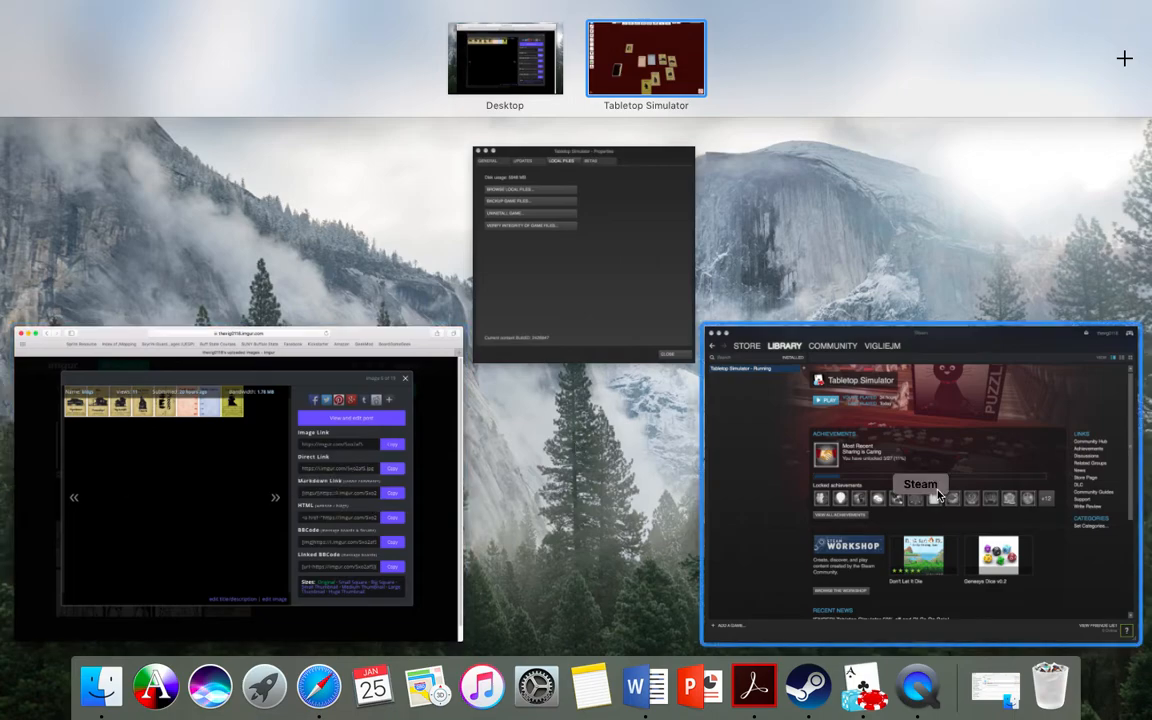
pyautogui.click(740, 405)
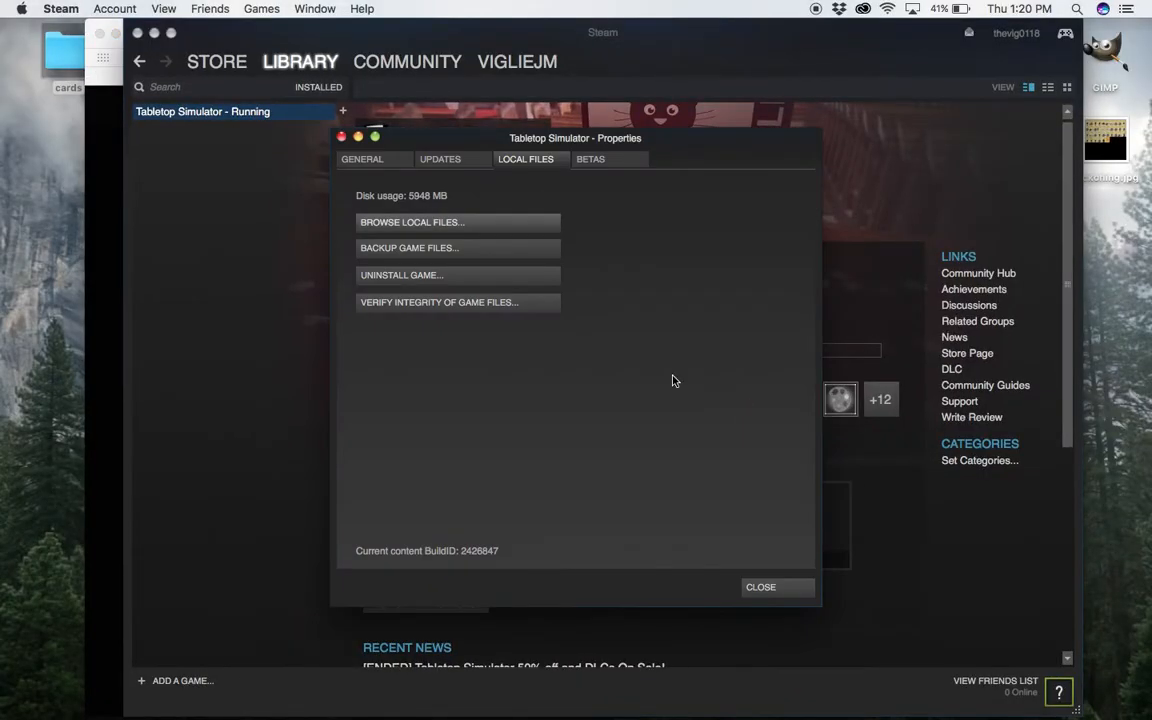